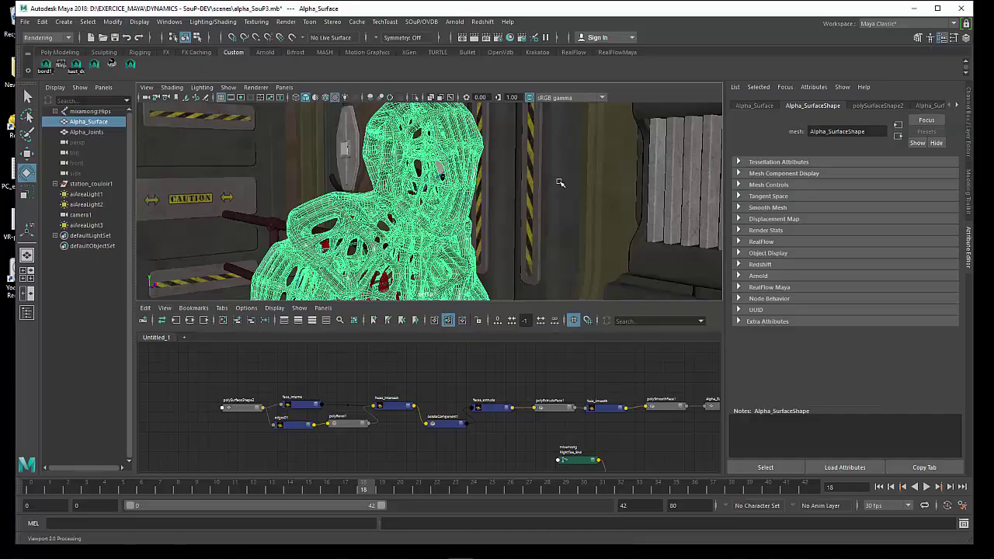
Select the corridor set in the alpha_SouP3 scene's viewport.
{"action": "left_click", "coordinate": [553, 198]}
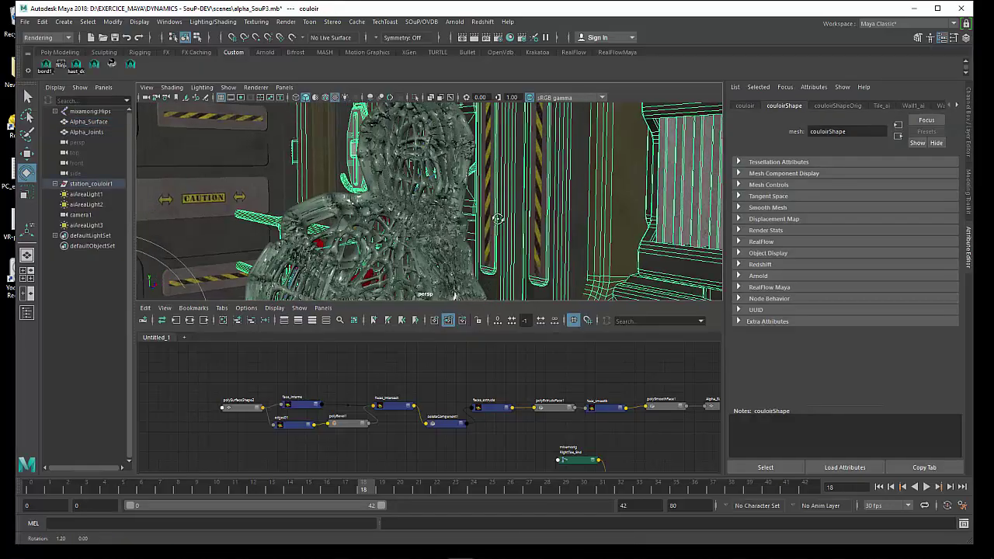
{"action": "mouse_move", "coordinate": [497, 219]}
{"action": "left_mouse_down", "text": "alt"}
{"action": "mouse_move", "coordinate": [435, 216]}
{"action": "mouse_move", "coordinate": [516, 223]}
{"action": "left_mouse_up", "text": "alt"}
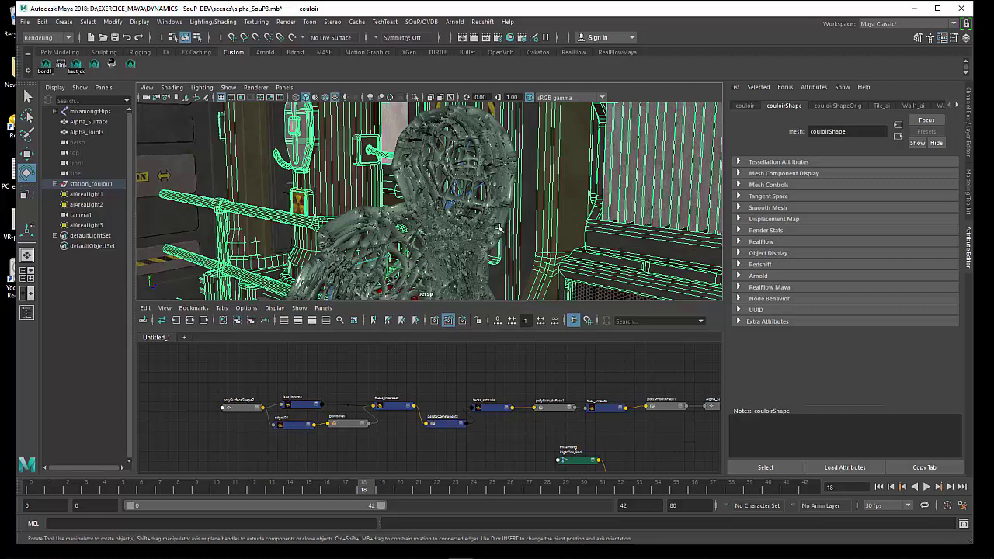
{"action": "left_click", "coordinate": [417, 22]}
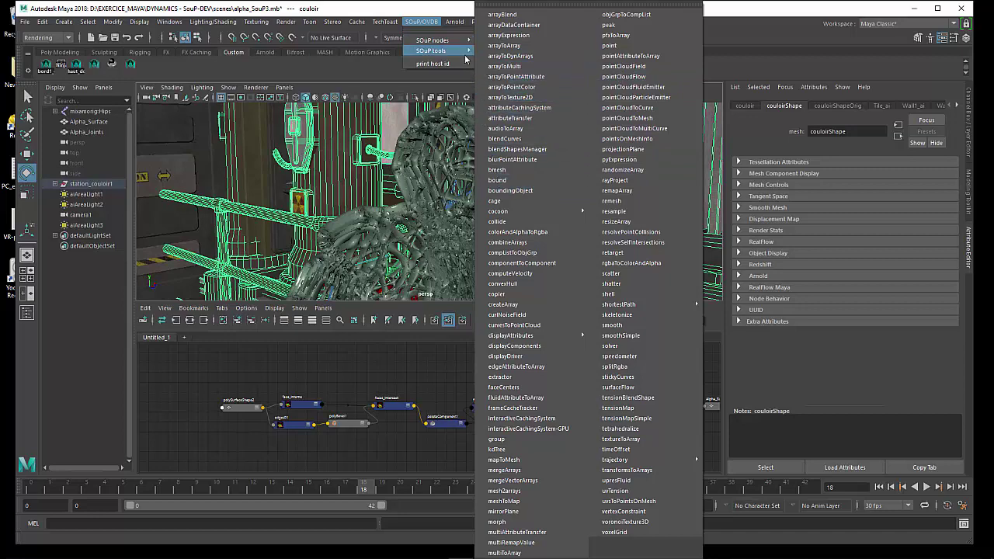
{"action": "mouse_move", "coordinate": [432, 51]}
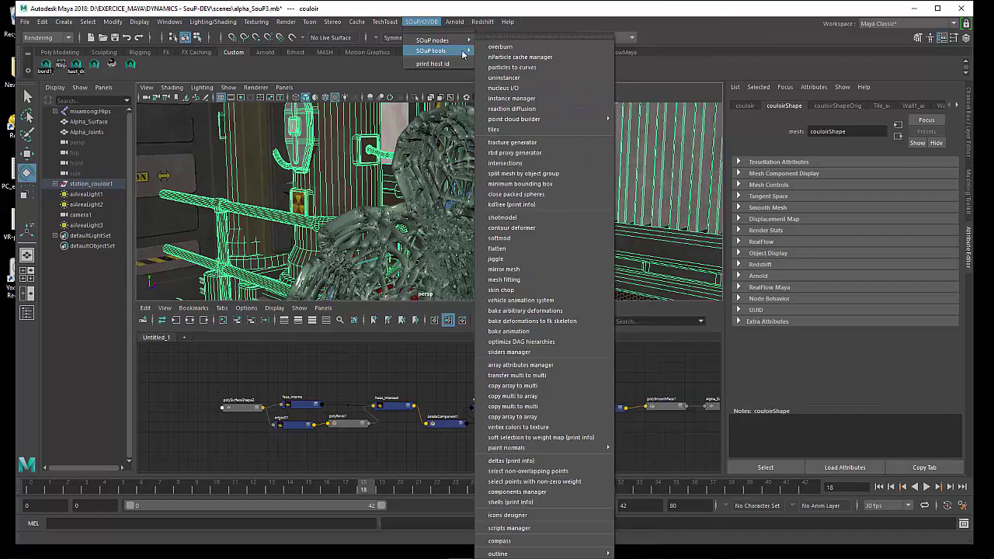
{"action": "left_click", "coordinate": [539, 15]}
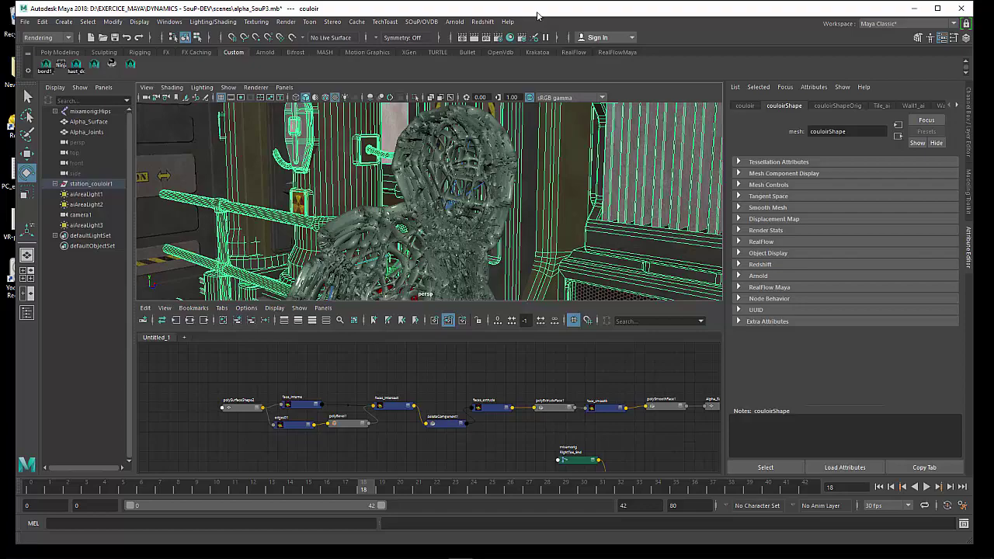
Tumble and dolly around the tubular-lattice character, ending on a close view of its torso.
{"action": "mouse_move", "coordinate": [497, 223]}
{"action": "left_mouse_down", "text": "alt"}
{"action": "mouse_move", "coordinate": [415, 219]}
{"action": "mouse_move", "coordinate": [433, 219]}
{"action": "left_mouse_up", "text": "alt"}
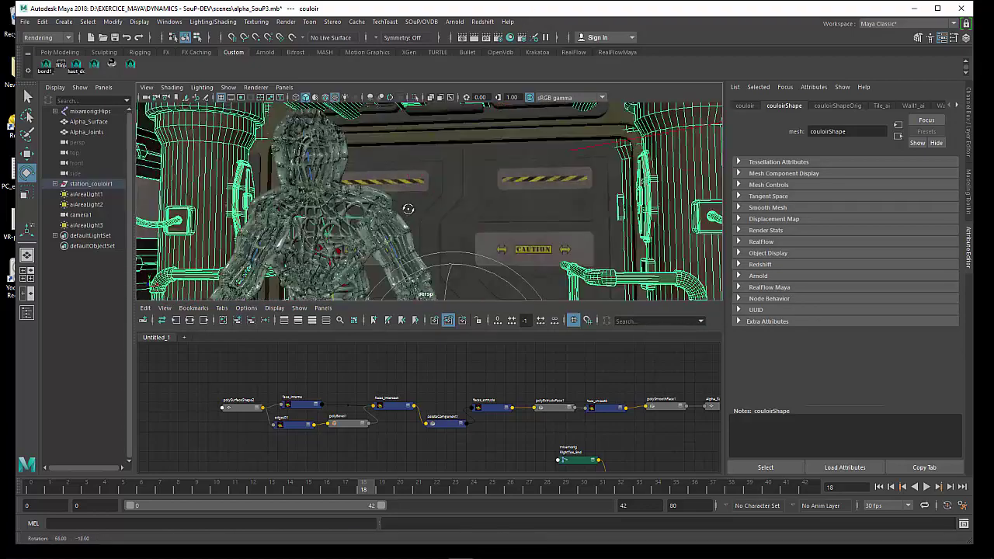
{"action": "right_click_drag", "start_coordinate": [433, 219], "coordinate": [450, 211], "text": "alt"}
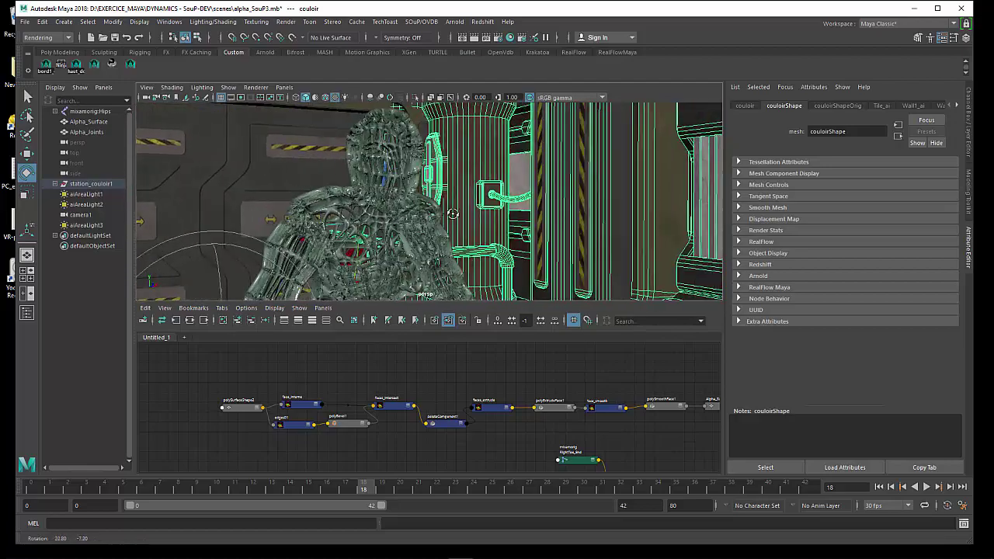
{"action": "left_click_drag", "start_coordinate": [451, 211], "coordinate": [414, 200], "text": "alt"}
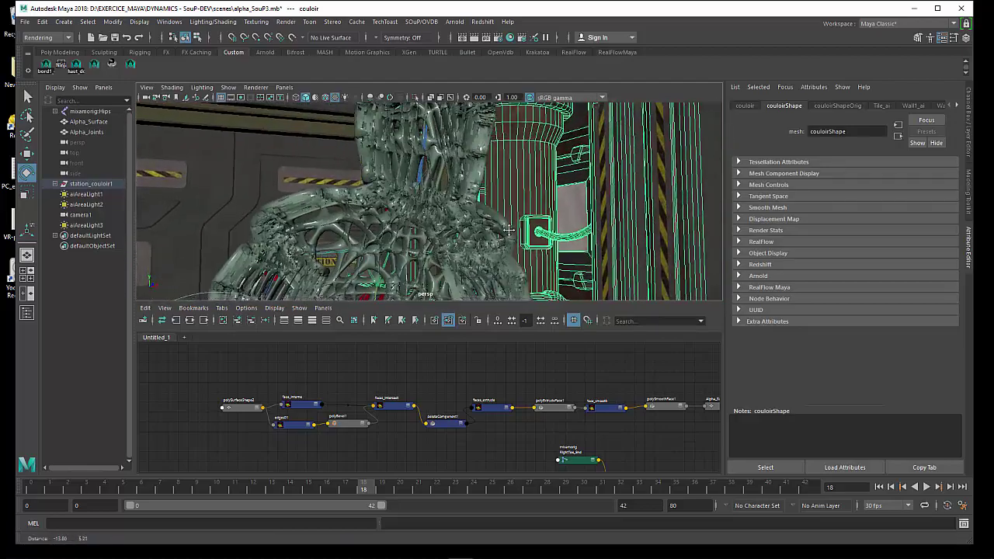
{"action": "left_click_drag", "start_coordinate": [358, 262], "coordinate": [395, 264], "text": "alt"}
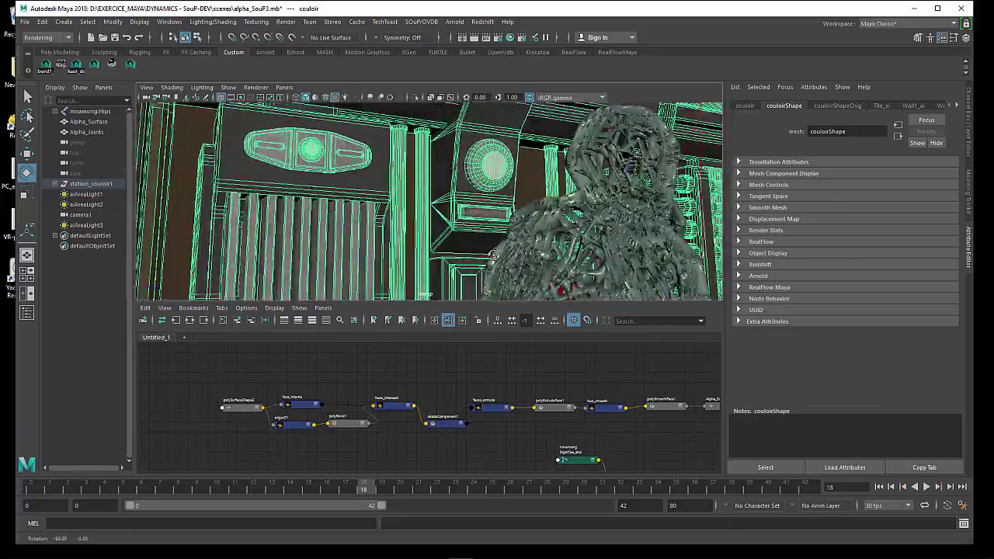
{"action": "left_click_drag", "start_coordinate": [493, 255], "coordinate": [361, 261], "text": "alt"}
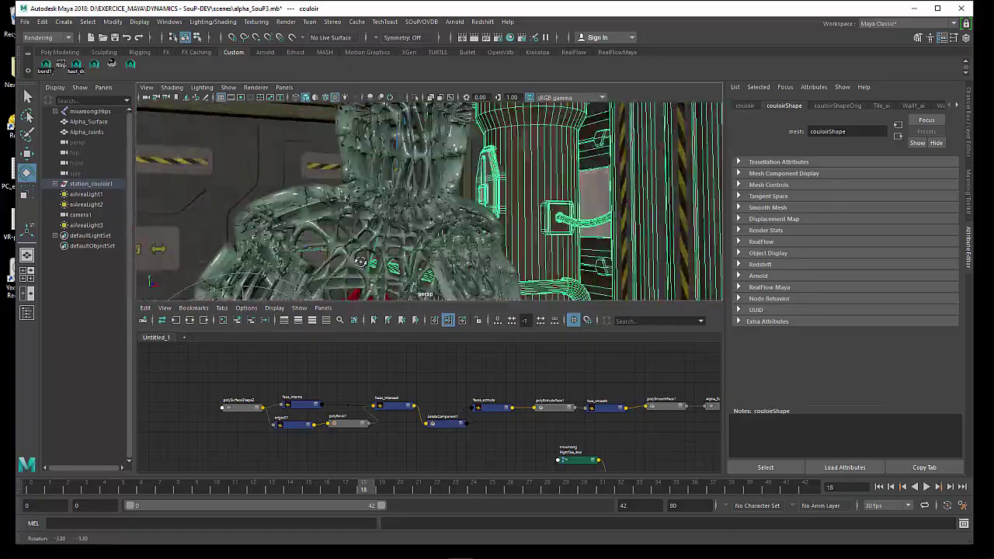
{"action": "right_click_drag", "start_coordinate": [361, 261], "coordinate": [353, 211], "text": "alt"}
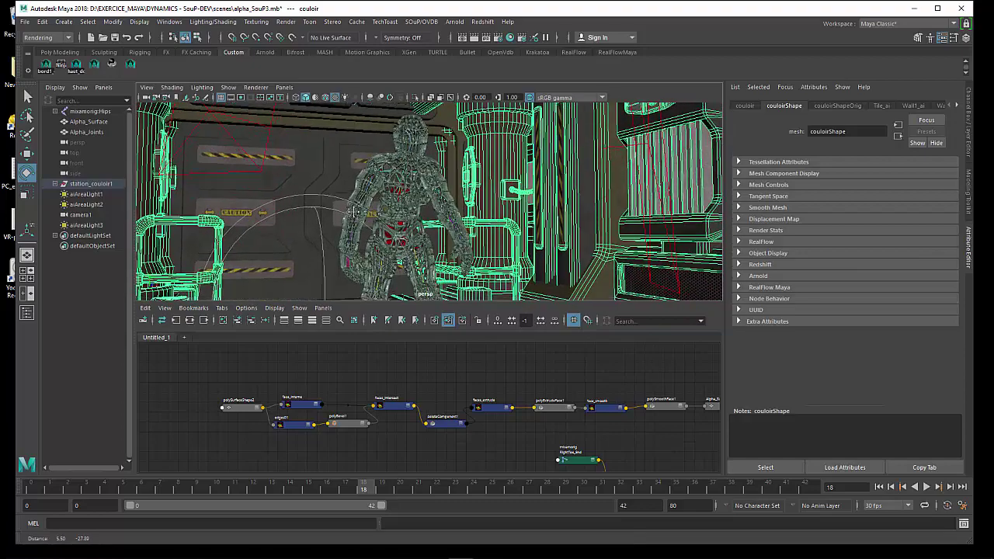
{"action": "left_click_drag", "start_coordinate": [354, 212], "coordinate": [354, 231], "text": "alt"}
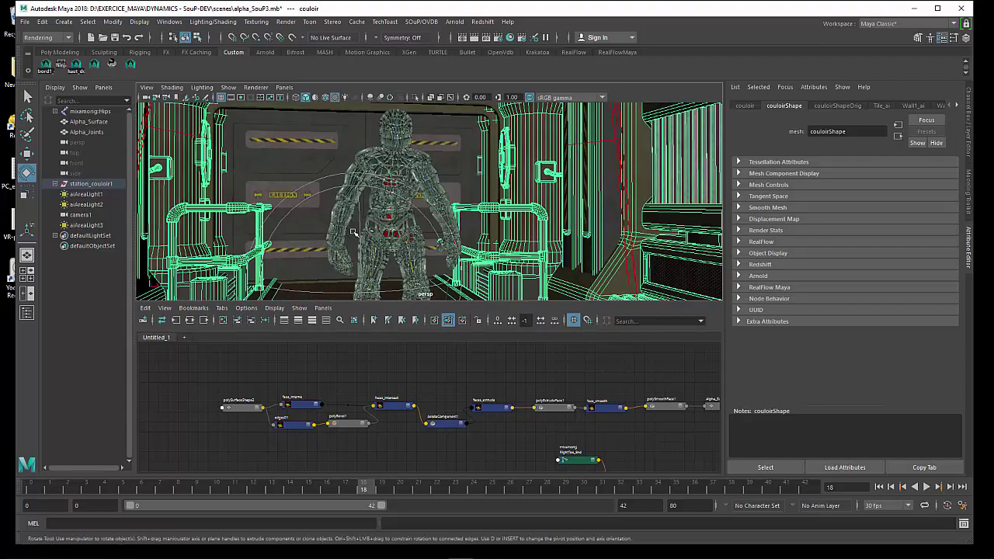
{"action": "mouse_move", "coordinate": [354, 232]}
{"action": "right_mouse_down", "text": "alt"}
{"action": "mouse_move", "coordinate": [373, 226]}
{"action": "mouse_move", "coordinate": [361, 235]}
{"action": "right_mouse_up", "text": "alt"}
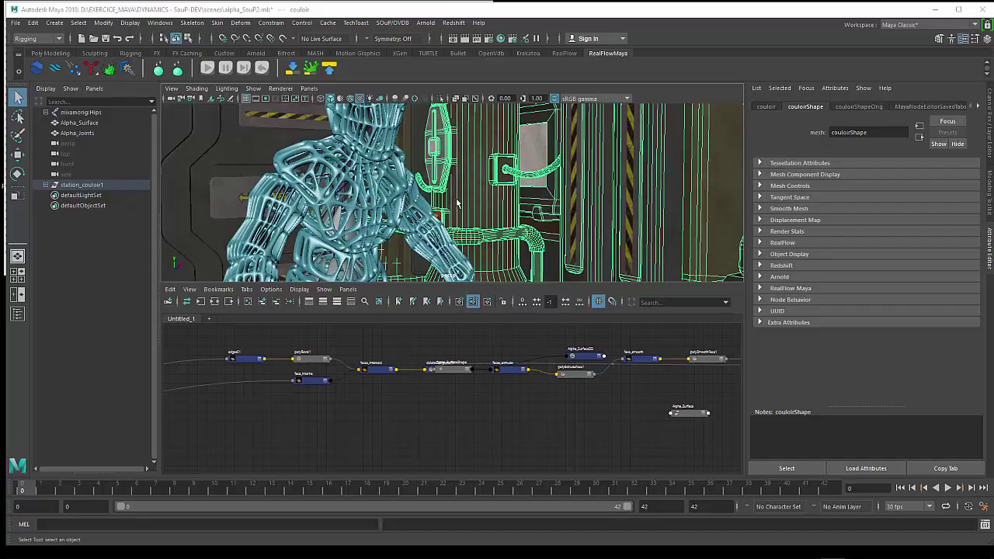
Select the Alpha_Surface lattice mesh and pan the Node Editor to polySurfaceShape2.
{"action": "mouse_move", "coordinate": [375, 216]}
{"action": "left_mouse_down", "text": "alt"}
{"action": "mouse_move", "coordinate": [359, 213]}
{"action": "mouse_move", "coordinate": [412, 234]}
{"action": "mouse_move", "coordinate": [398, 211]}
{"action": "mouse_move", "coordinate": [402, 228]}
{"action": "mouse_move", "coordinate": [421, 237]}
{"action": "left_mouse_up", "text": "alt"}
{"action": "left_click", "coordinate": [394, 218]}
{"action": "mouse_move", "coordinate": [379, 172]}
{"action": "left_mouse_down", "text": "alt"}
{"action": "mouse_move", "coordinate": [382, 208]}
{"action": "mouse_move", "coordinate": [378, 196]}
{"action": "mouse_move", "coordinate": [303, 220]}
{"action": "mouse_move", "coordinate": [306, 234]}
{"action": "mouse_move", "coordinate": [202, 225]}
{"action": "left_mouse_up", "text": "alt"}
{"action": "left_click", "coordinate": [378, 196]}
{"action": "mouse_move", "coordinate": [345, 367]}
{"action": "middle_mouse_down", "text": "alt"}
{"action": "mouse_move", "coordinate": [426, 386]}
{"action": "mouse_move", "coordinate": [559, 379]}
{"action": "middle_mouse_up", "text": "alt"}
Zoom into the network and line up polySurfaceShape2, edges01, polyBevel1 and face_interne.
{"action": "left_click", "coordinate": [304, 383]}
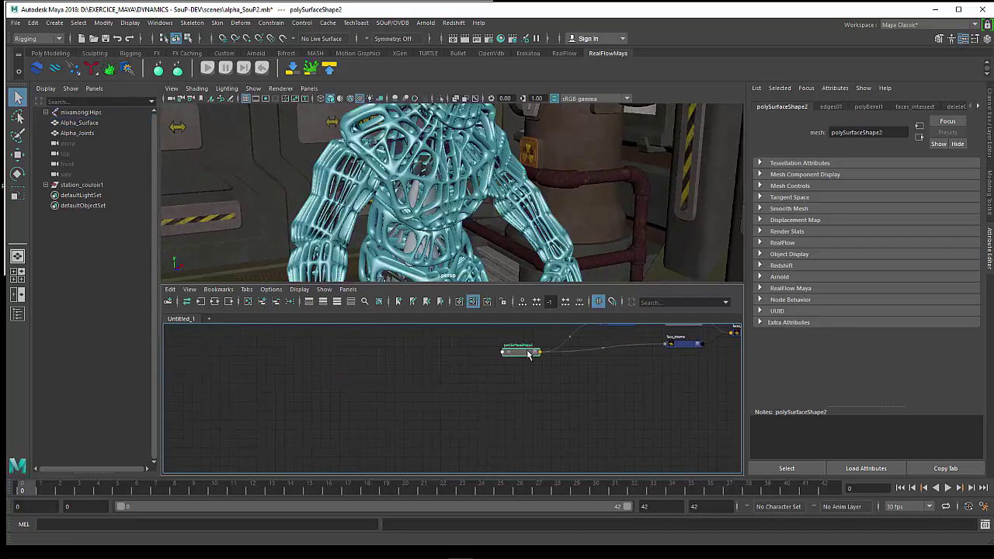
{"action": "scroll", "coordinate": [377, 382], "scroll_direction": "up", "scroll_amount": 4}
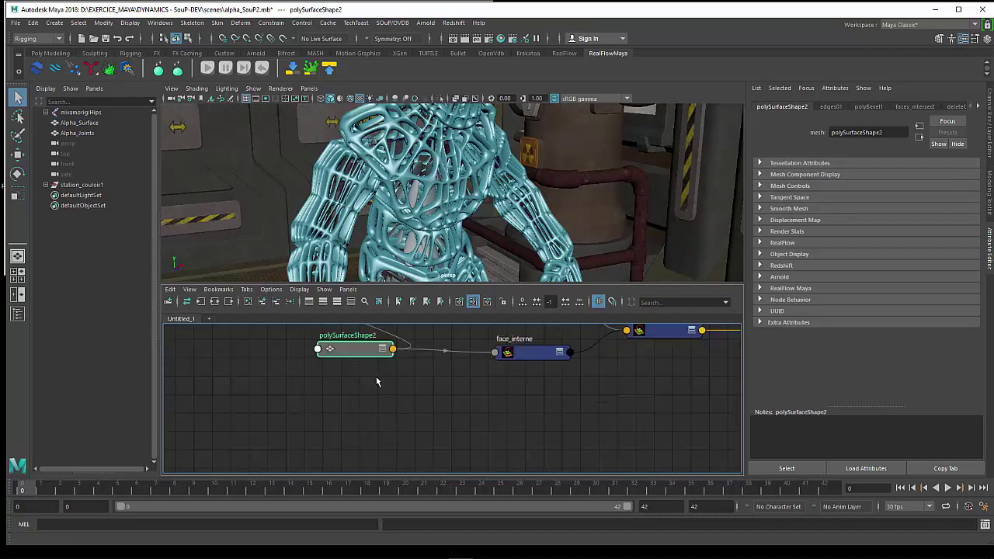
{"action": "middle_click_drag", "start_coordinate": [378, 381], "coordinate": [324, 418], "text": "alt"}
{"action": "left_click_drag", "start_coordinate": [313, 392], "coordinate": [250, 378]}
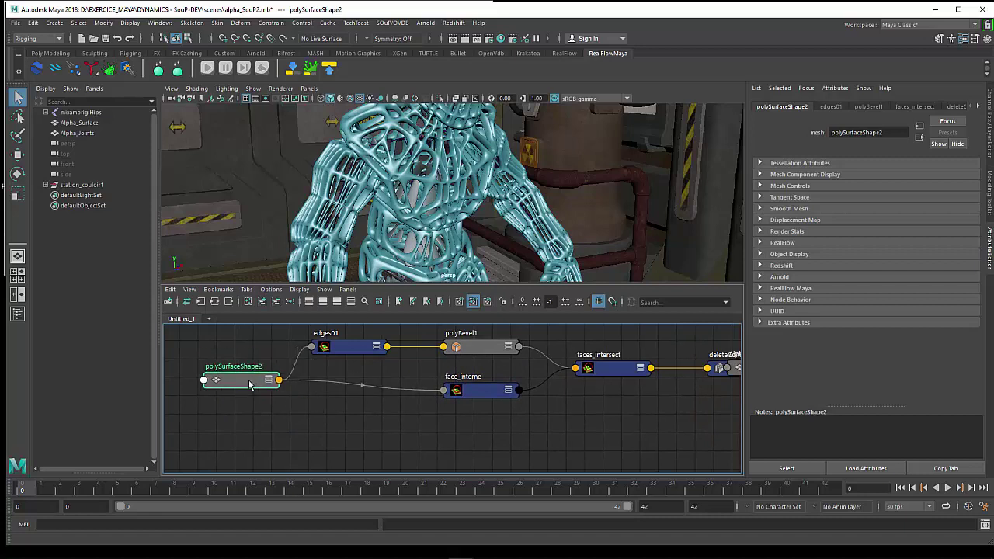
{"action": "left_click_drag", "start_coordinate": [360, 350], "coordinate": [398, 348]}
{"action": "left_click_drag", "start_coordinate": [470, 350], "coordinate": [492, 346]}
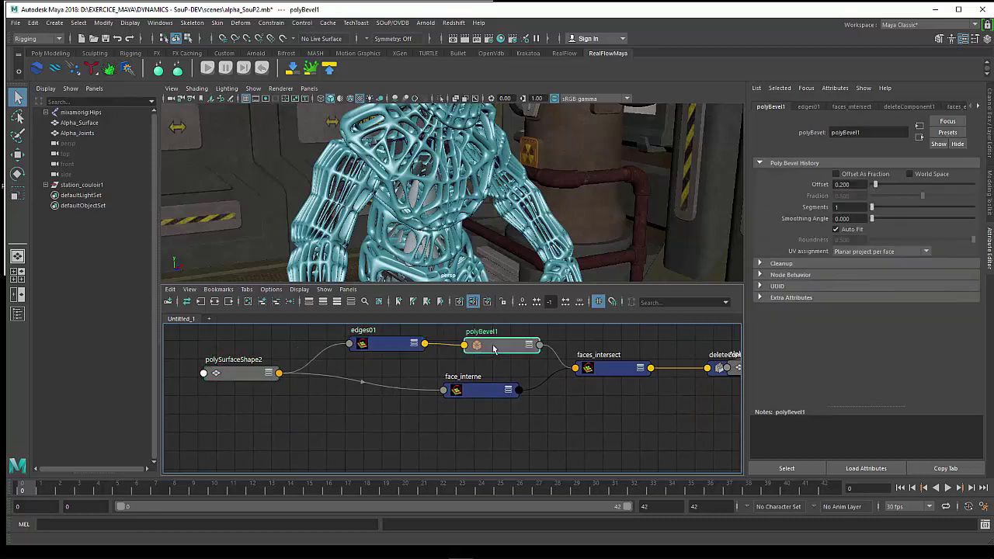
{"action": "left_click_drag", "start_coordinate": [489, 389], "coordinate": [445, 393]}
Move Alpha_SurfaceShape and the Alpha_SurfaceSG shading group out to the right of the chain.
{"action": "left_click", "coordinate": [603, 372]}
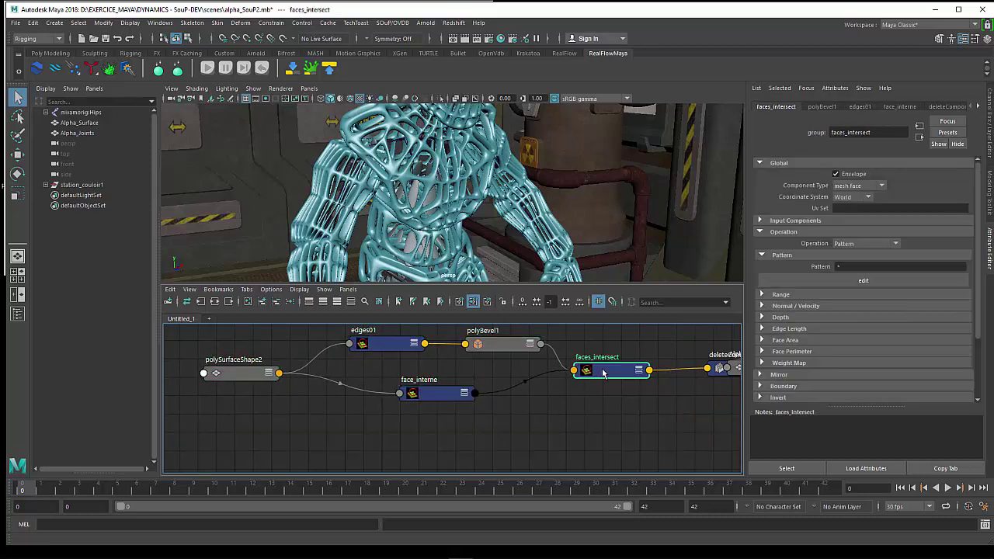
{"action": "middle_click_drag", "start_coordinate": [591, 411], "coordinate": [453, 399], "text": "alt"}
{"action": "mouse_move", "coordinate": [553, 391]}
{"action": "left_mouse_down"}
{"action": "mouse_move", "coordinate": [606, 426]}
{"action": "mouse_move", "coordinate": [726, 444]}
{"action": "left_mouse_up"}
{"action": "mouse_move", "coordinate": [584, 435]}
{"action": "middle_mouse_down", "text": "alt"}
{"action": "mouse_move", "coordinate": [477, 441]}
{"action": "mouse_move", "coordinate": [308, 410]}
{"action": "middle_mouse_up", "text": "alt"}
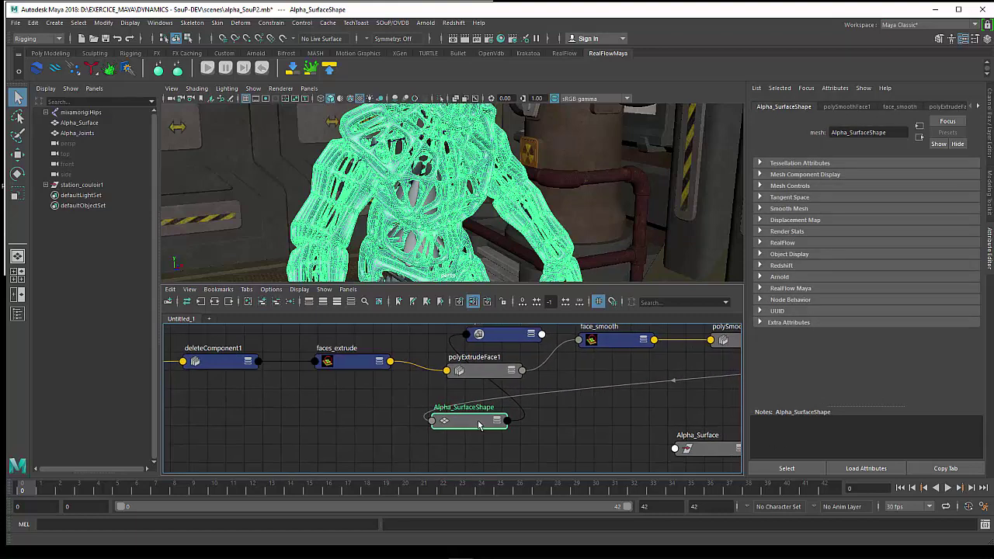
{"action": "left_click_drag", "start_coordinate": [470, 422], "coordinate": [709, 396]}
{"action": "mouse_move", "coordinate": [554, 426]}
{"action": "middle_mouse_down", "text": "alt"}
{"action": "mouse_move", "coordinate": [487, 476]}
{"action": "mouse_move", "coordinate": [439, 460]}
{"action": "middle_mouse_up", "text": "alt"}
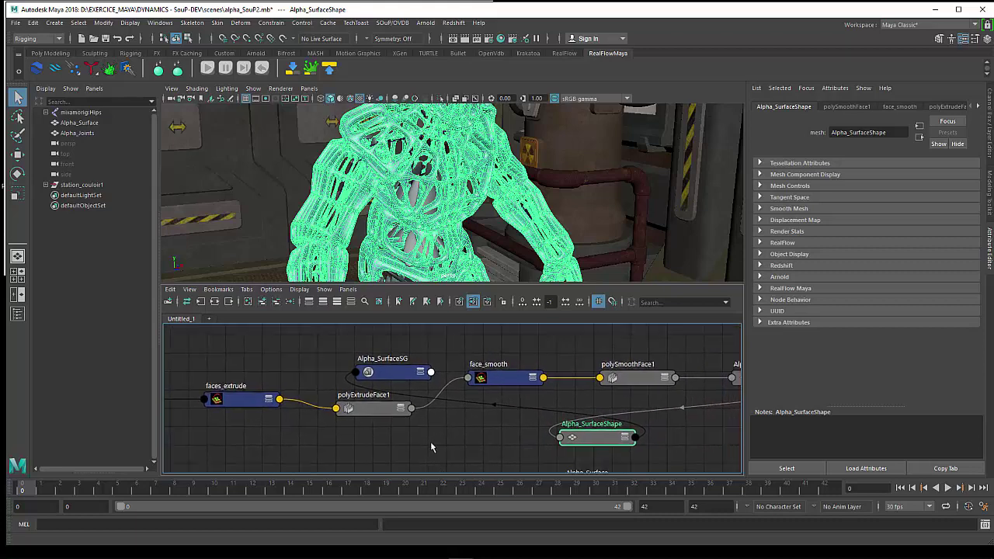
{"action": "mouse_move", "coordinate": [423, 382]}
{"action": "left_mouse_down"}
{"action": "mouse_move", "coordinate": [644, 350]}
{"action": "mouse_move", "coordinate": [779, 400]}
{"action": "left_mouse_up"}
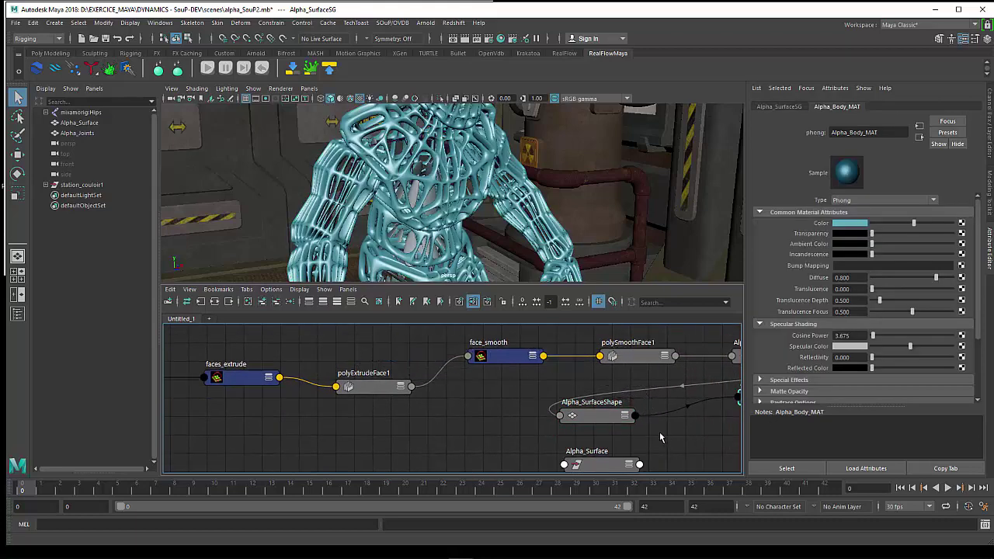
{"action": "middle_click_drag", "start_coordinate": [684, 404], "coordinate": [441, 394], "text": "alt"}
{"action": "mouse_move", "coordinate": [364, 416]}
{"action": "left_mouse_down"}
{"action": "mouse_move", "coordinate": [583, 376]}
{"action": "mouse_move", "coordinate": [650, 346]}
{"action": "left_mouse_up"}
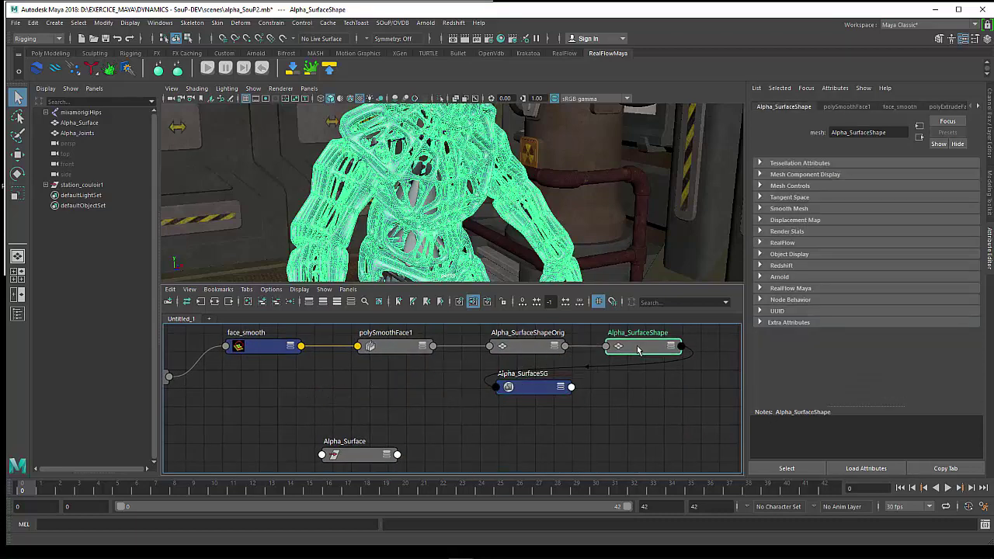
{"action": "mouse_move", "coordinate": [531, 386]}
{"action": "left_mouse_down"}
{"action": "mouse_move", "coordinate": [718, 402]}
{"action": "mouse_move", "coordinate": [760, 393]}
{"action": "left_mouse_up"}
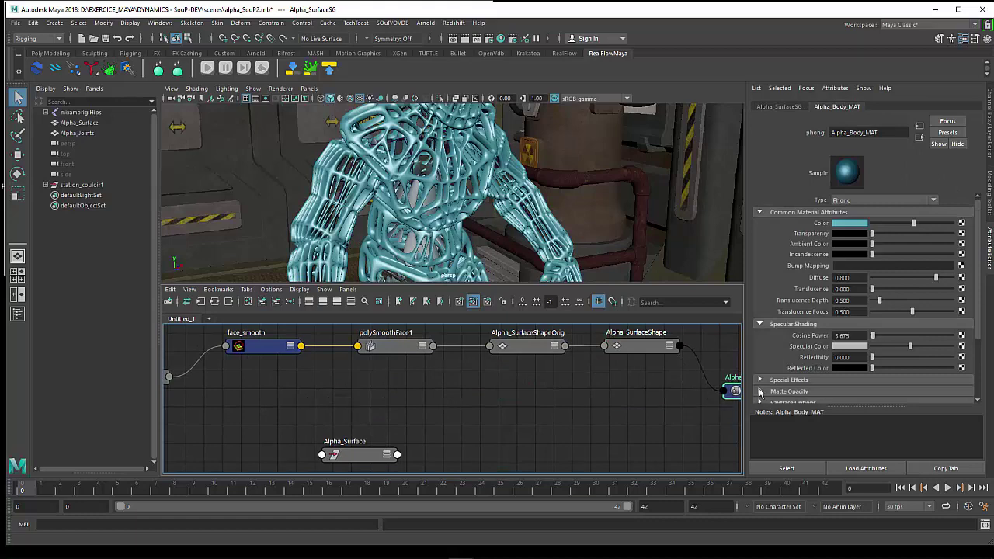
Check Alpha_SurfaceShapeOrig and polySmoothFace1, then align polyExtrudeFace1 with the chain.
{"action": "left_click", "coordinate": [546, 347]}
{"action": "mouse_move", "coordinate": [442, 418]}
{"action": "middle_mouse_down", "text": "alt"}
{"action": "mouse_move", "coordinate": [665, 451]}
{"action": "mouse_move", "coordinate": [633, 392]}
{"action": "middle_mouse_up", "text": "alt"}
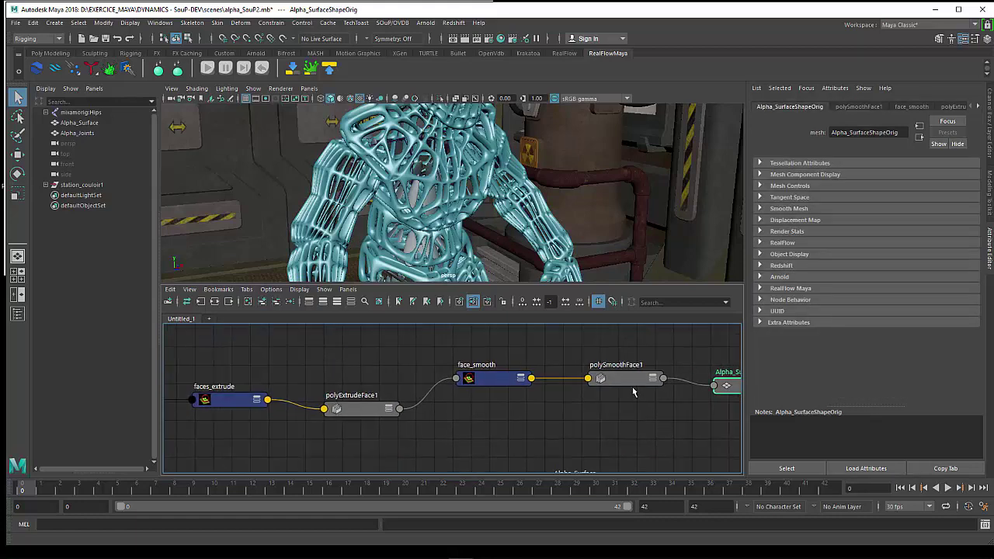
{"action": "left_click", "coordinate": [632, 381]}
{"action": "middle_click_drag", "start_coordinate": [408, 420], "coordinate": [443, 392], "text": "alt"}
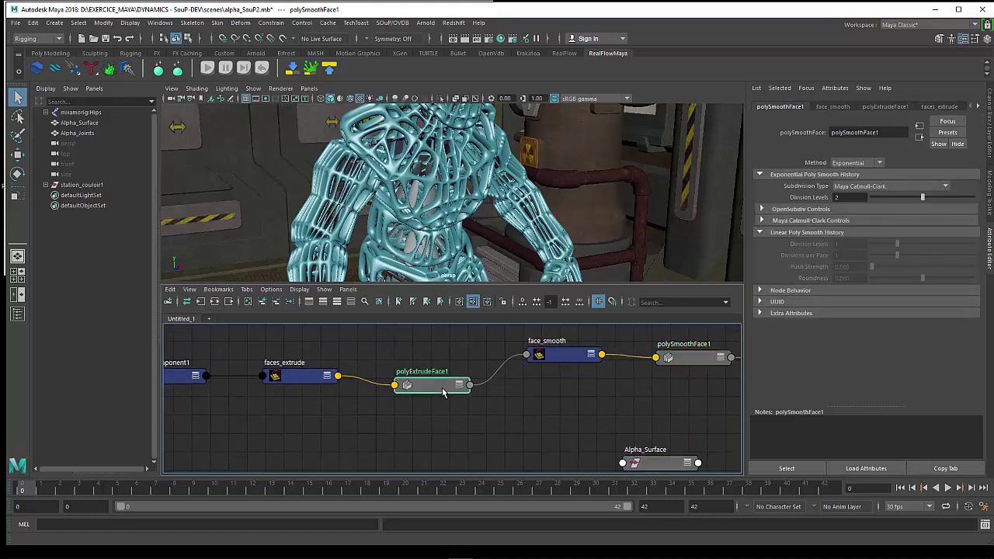
{"action": "left_click_drag", "start_coordinate": [442, 392], "coordinate": [440, 375]}
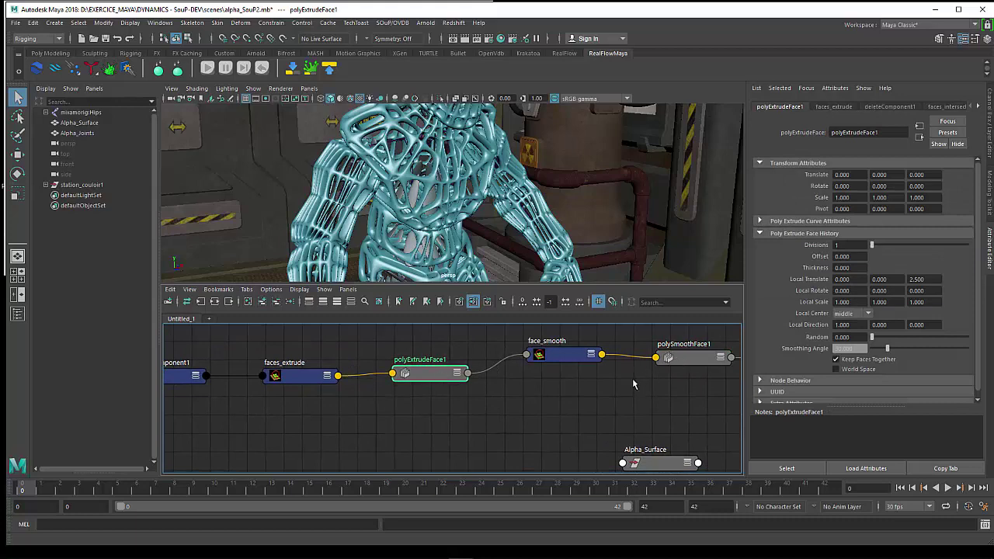
Zoom out to view the whole node network alongside the character.
{"action": "left_click_drag", "start_coordinate": [414, 233], "coordinate": [392, 249], "text": "alt"}
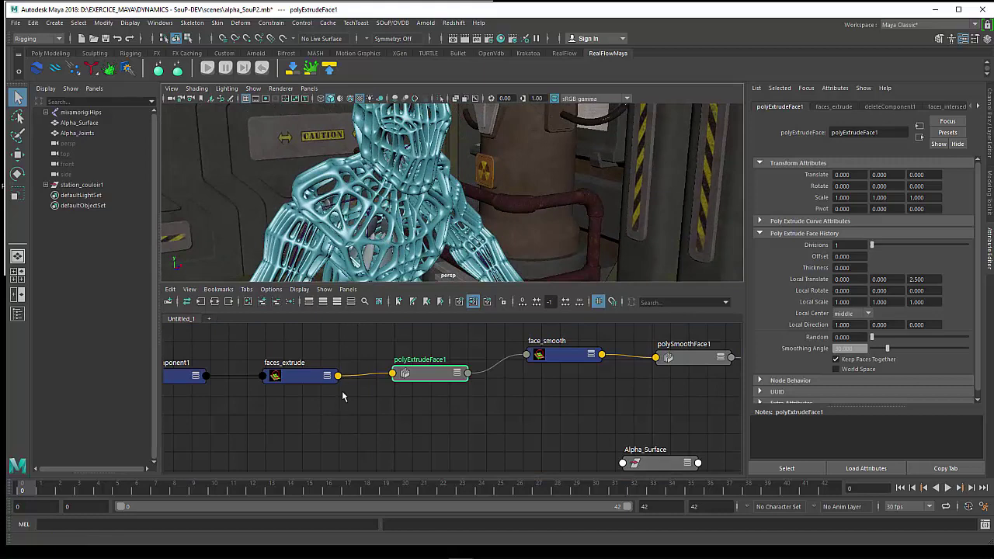
{"action": "middle_click_drag", "start_coordinate": [342, 391], "coordinate": [632, 393], "text": "alt"}
{"action": "right_click_drag", "start_coordinate": [632, 393], "coordinate": [499, 390], "text": "alt"}
{"action": "middle_click_drag", "start_coordinate": [500, 390], "coordinate": [370, 396], "text": "alt"}
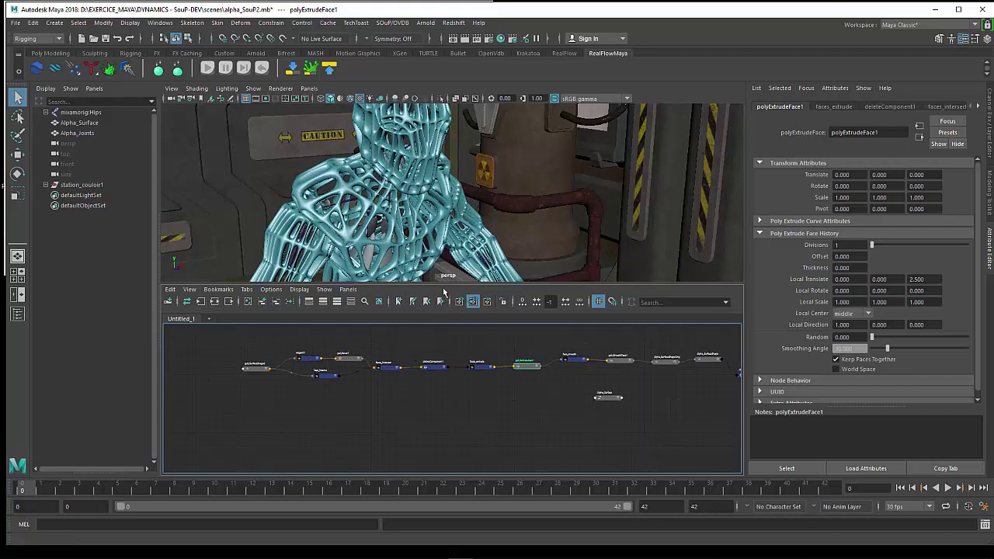
{"action": "left_click_drag", "start_coordinate": [319, 189], "coordinate": [410, 249], "text": "alt"}
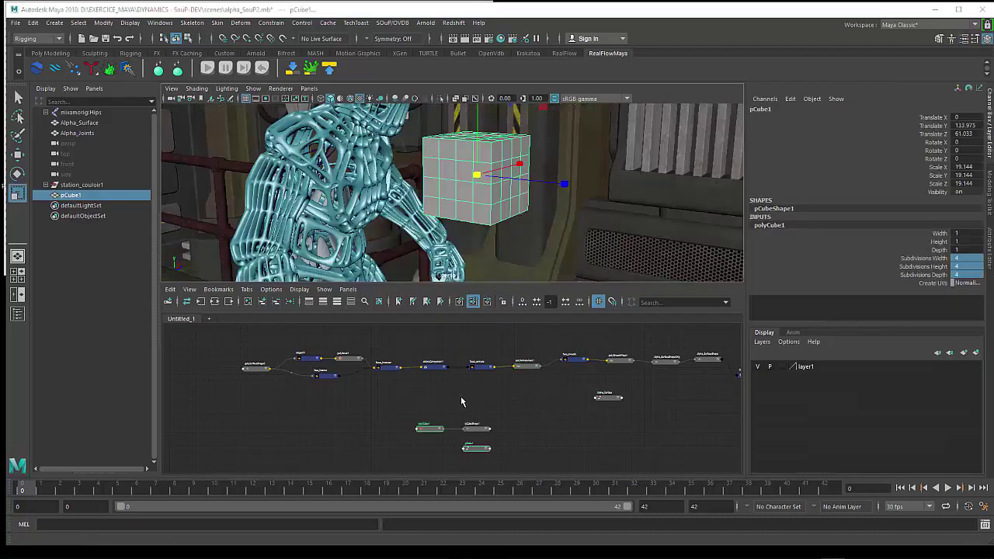
Show the new cube's network and spread out polyCube1, pCube1 and pCubeShape1.
{"action": "middle_click_drag", "start_coordinate": [466, 420], "coordinate": [475, 390], "text": "alt"}
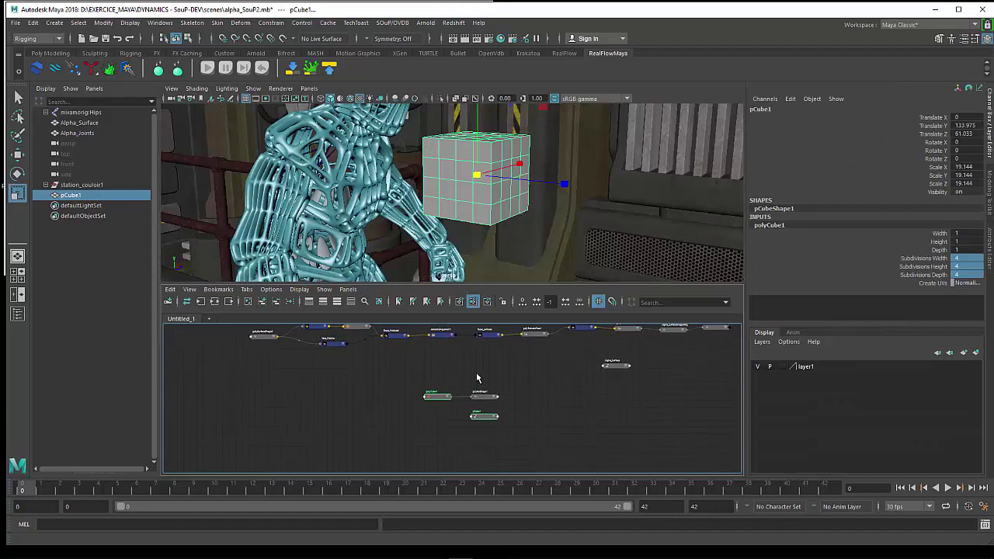
{"action": "left_click", "coordinate": [214, 302]}
{"action": "left_click_drag", "start_coordinate": [334, 284], "coordinate": [334, 275]}
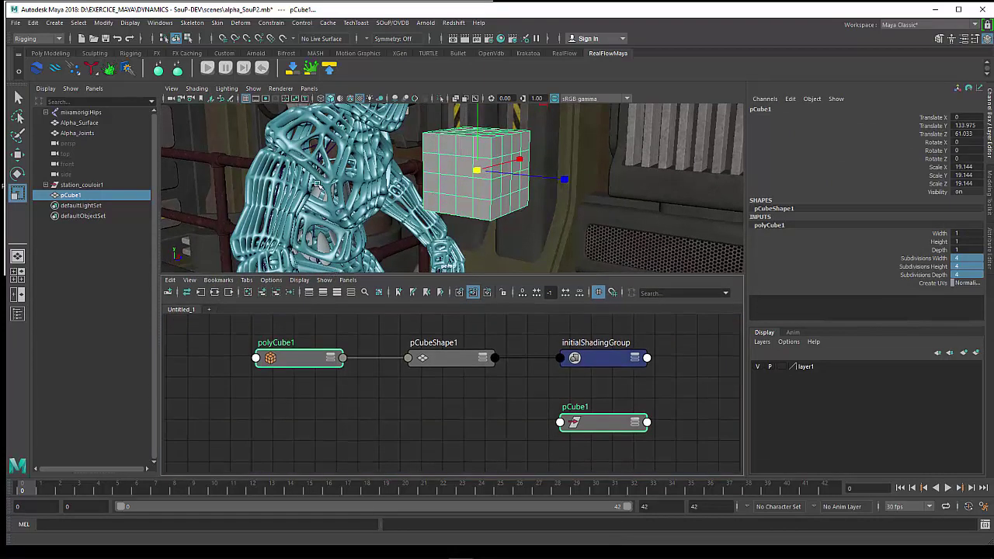
{"action": "left_click_drag", "start_coordinate": [318, 184], "coordinate": [322, 213], "text": "alt"}
{"action": "left_click_drag", "start_coordinate": [307, 365], "coordinate": [271, 362]}
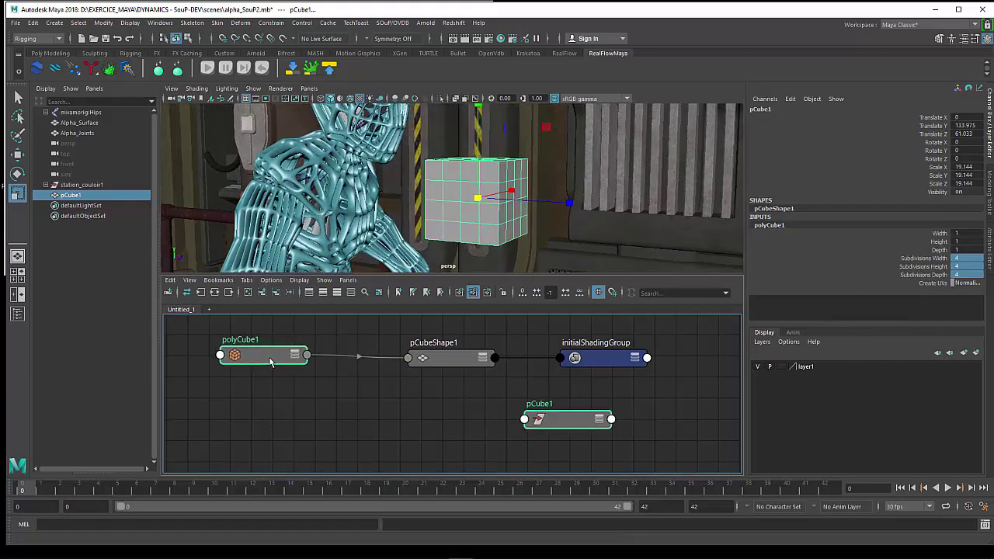
{"action": "left_click", "coordinate": [563, 444]}
{"action": "mouse_move", "coordinate": [571, 419]}
{"action": "left_mouse_down"}
{"action": "mouse_move", "coordinate": [692, 427]}
{"action": "mouse_move", "coordinate": [403, 444]}
{"action": "mouse_move", "coordinate": [416, 446]}
{"action": "left_mouse_up"}
{"action": "left_click_drag", "start_coordinate": [435, 361], "coordinate": [462, 358]}
{"action": "left_click", "coordinate": [604, 356]}
{"action": "left_click_drag", "start_coordinate": [604, 356], "coordinate": [687, 341]}
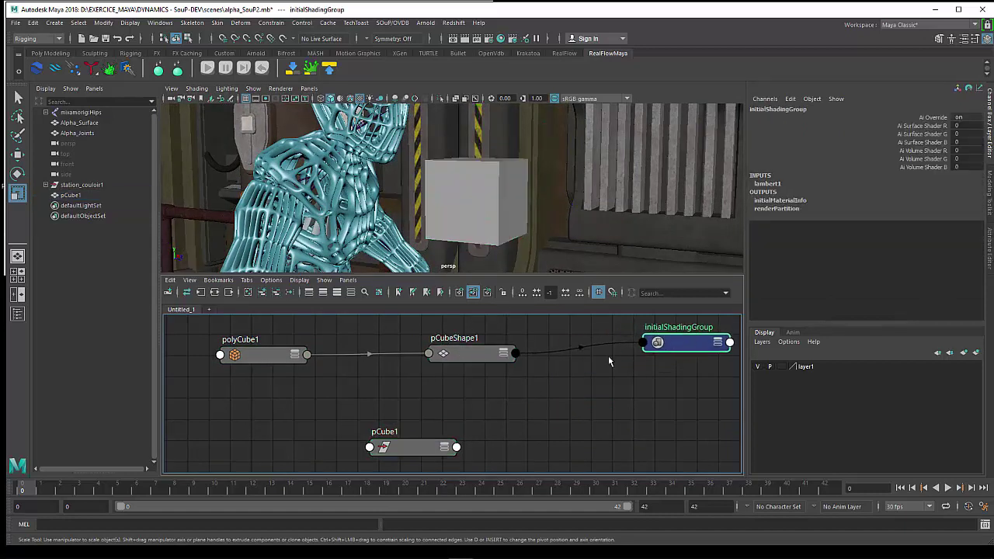
{"action": "left_click", "coordinate": [459, 355]}
{"action": "left_click_drag", "start_coordinate": [459, 355], "coordinate": [487, 352]}
Delete the polyCube1→pCubeShape1 connection and re-space the cube's nodes.
{"action": "left_click", "coordinate": [397, 403]}
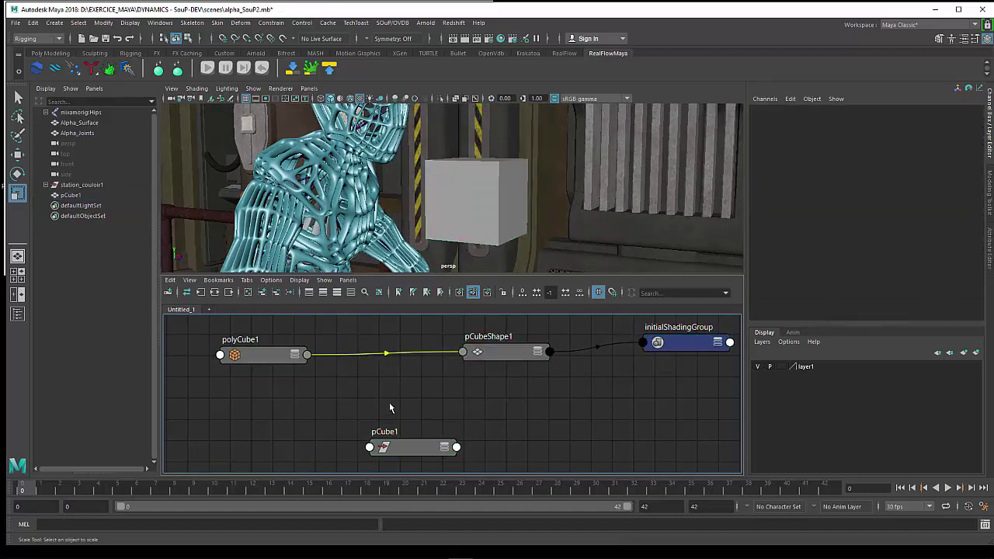
{"action": "key", "text": "Delete"}
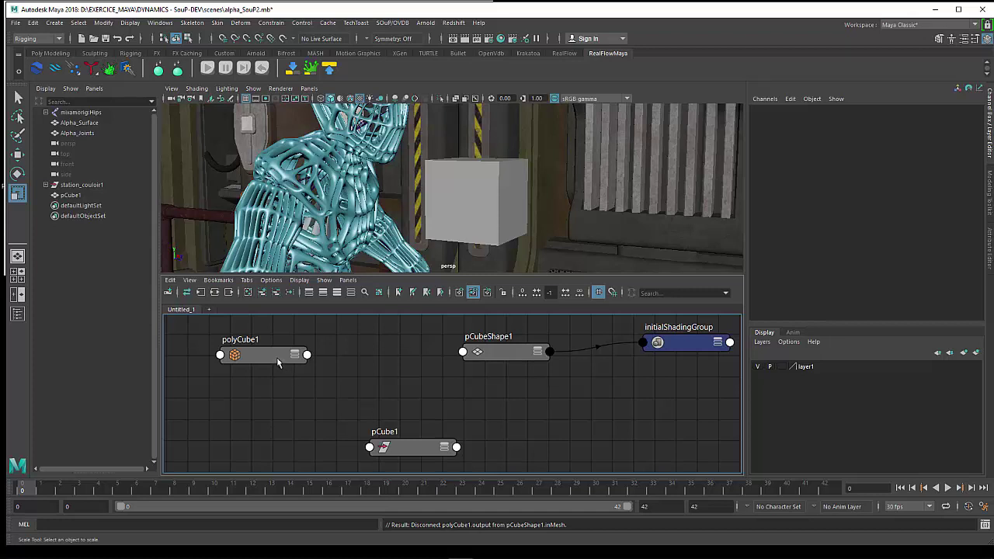
{"action": "left_click_drag", "start_coordinate": [277, 357], "coordinate": [263, 354]}
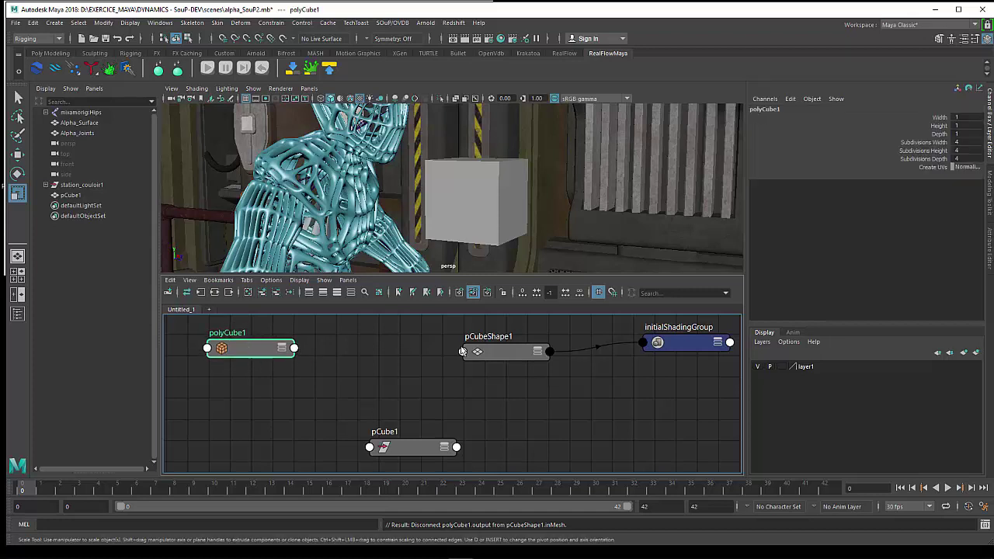
{"action": "left_click_drag", "start_coordinate": [462, 352], "coordinate": [488, 352]}
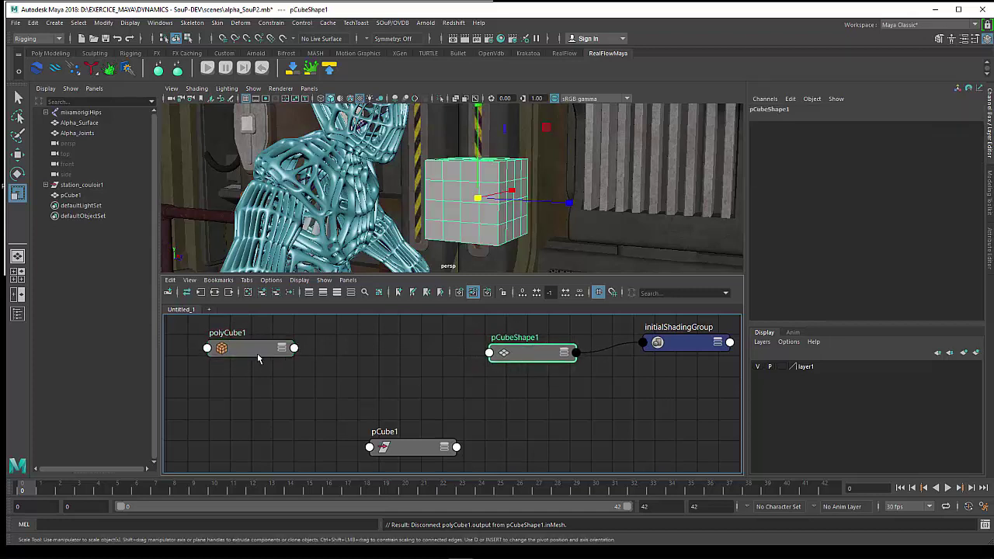
{"action": "left_click_drag", "start_coordinate": [258, 358], "coordinate": [287, 439]}
{"action": "left_click", "coordinate": [535, 352]}
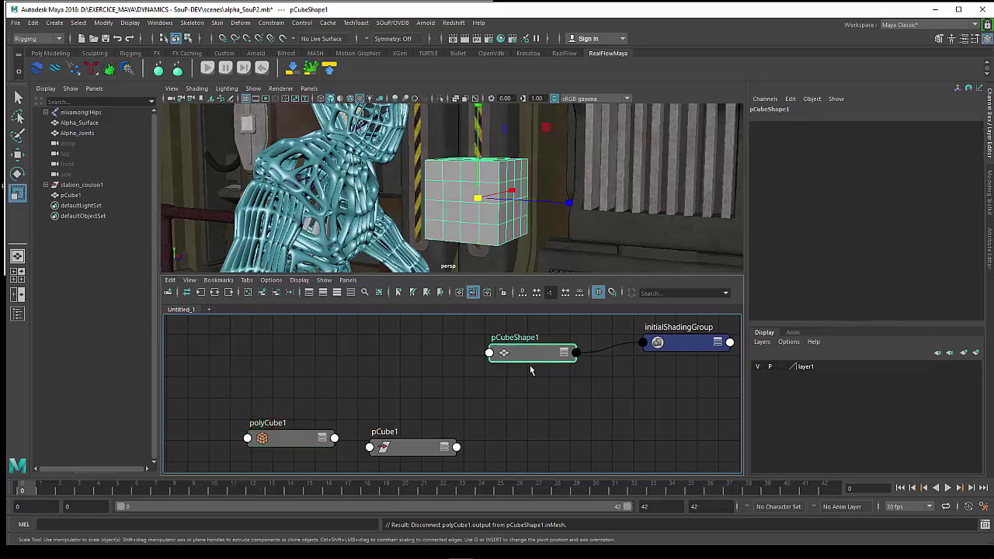
{"action": "left_click", "coordinate": [285, 451]}
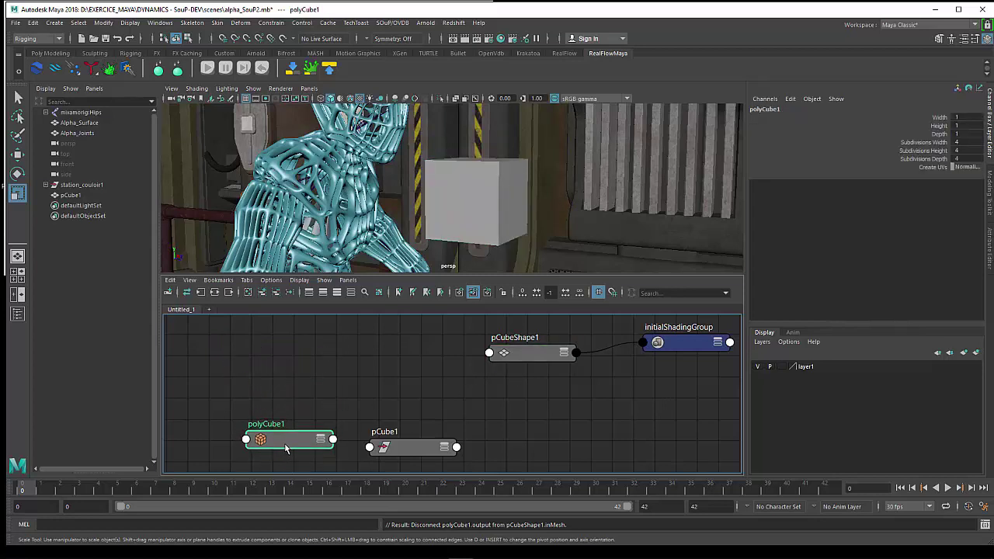
{"action": "left_click_drag", "start_coordinate": [532, 356], "coordinate": [505, 350]}
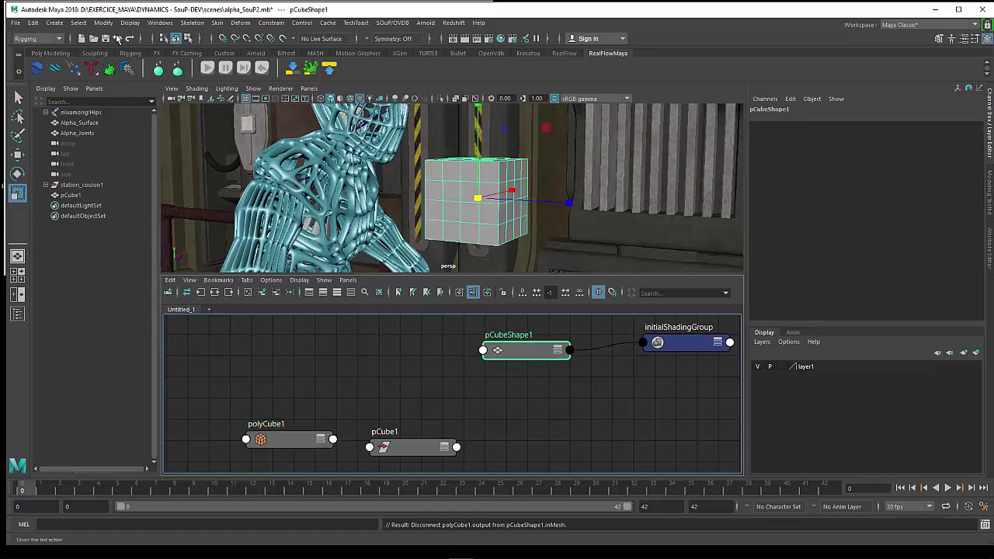
Switch to the Modeling menu set and apply Edit Mesh > Bevel to the cube.
{"action": "left_click", "coordinate": [54, 41]}
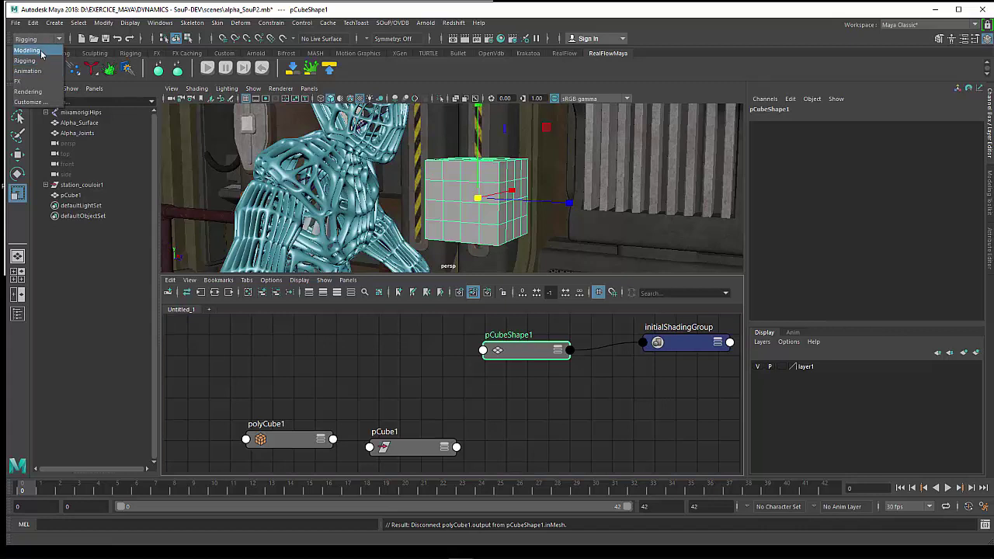
{"action": "left_click", "coordinate": [43, 50]}
{"action": "left_click", "coordinate": [212, 24]}
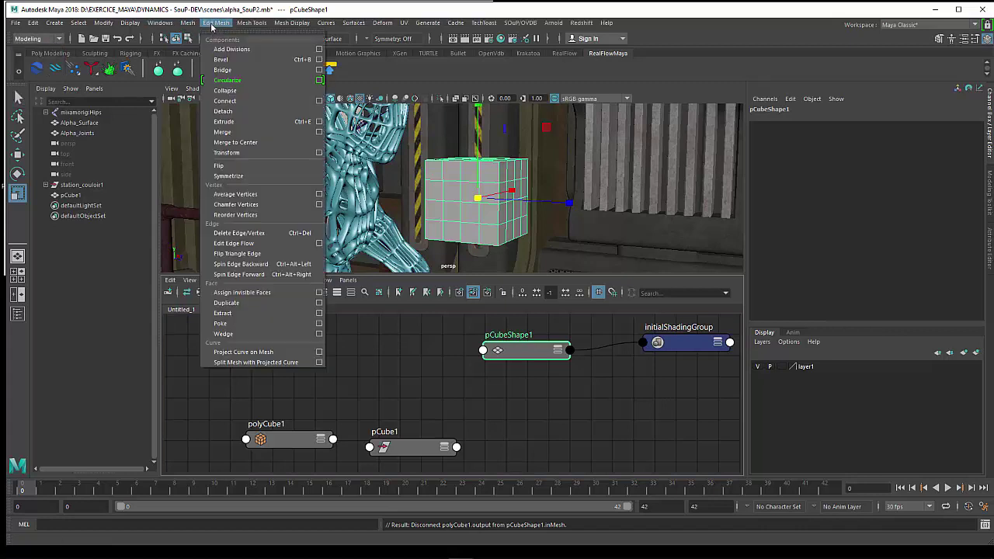
{"action": "left_click", "coordinate": [221, 61]}
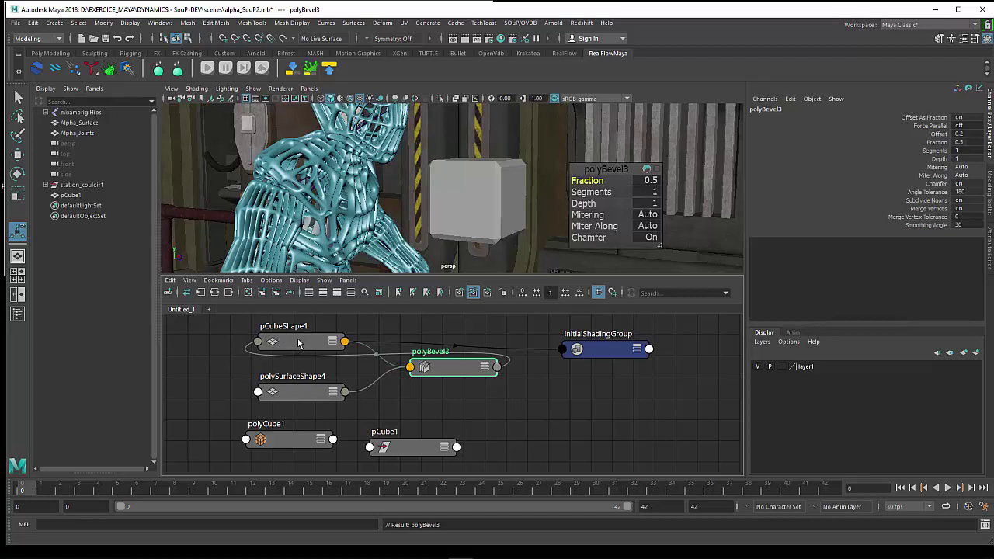
Delete the polyBevel3 node from the graph.
{"action": "mouse_move", "coordinate": [300, 344]}
{"action": "left_mouse_down"}
{"action": "mouse_move", "coordinate": [316, 337]}
{"action": "mouse_move", "coordinate": [301, 337]}
{"action": "left_mouse_up"}
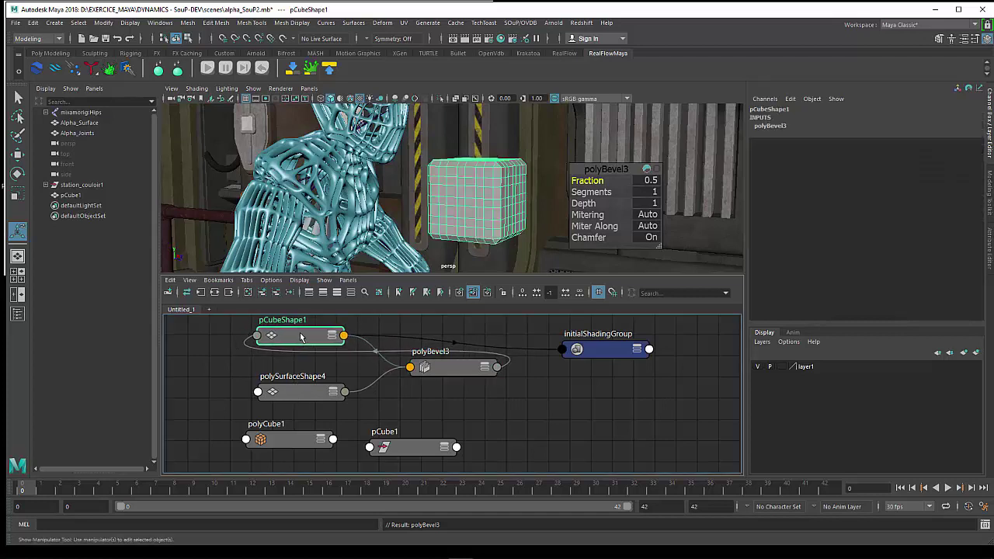
{"action": "mouse_move", "coordinate": [300, 395]}
{"action": "left_mouse_down"}
{"action": "mouse_move", "coordinate": [251, 381]}
{"action": "mouse_move", "coordinate": [243, 390]}
{"action": "left_mouse_up"}
{"action": "mouse_move", "coordinate": [282, 340]}
{"action": "left_mouse_down"}
{"action": "mouse_move", "coordinate": [488, 341]}
{"action": "mouse_move", "coordinate": [603, 410]}
{"action": "mouse_move", "coordinate": [600, 424]}
{"action": "left_mouse_up"}
{"action": "left_click_drag", "start_coordinate": [453, 375], "coordinate": [440, 368]}
{"action": "key", "text": "Delete"}
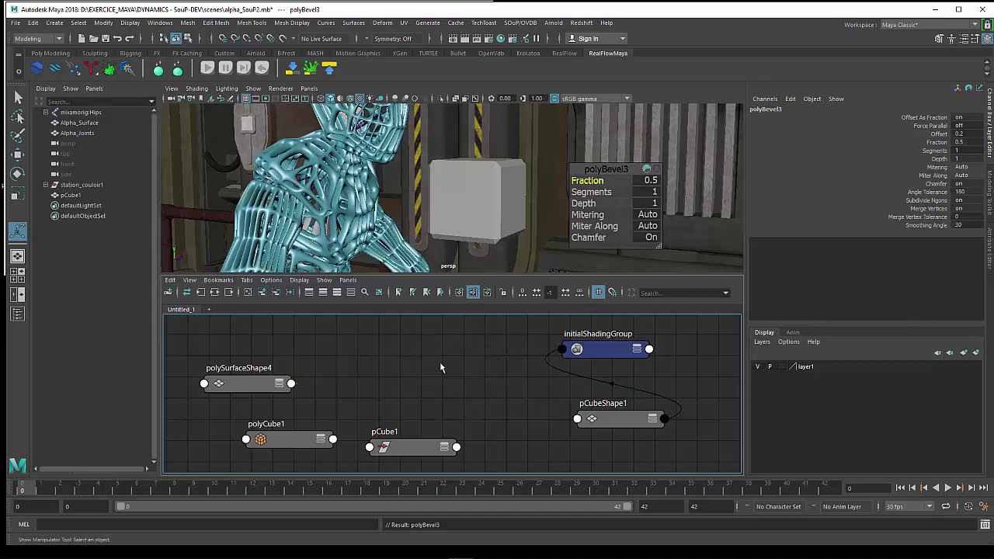
Delete the polySurfaceShape4→pCubeShape1 connection.
{"action": "mouse_move", "coordinate": [614, 427]}
{"action": "left_mouse_down"}
{"action": "mouse_move", "coordinate": [525, 407]}
{"action": "mouse_move", "coordinate": [464, 379]}
{"action": "left_mouse_up"}
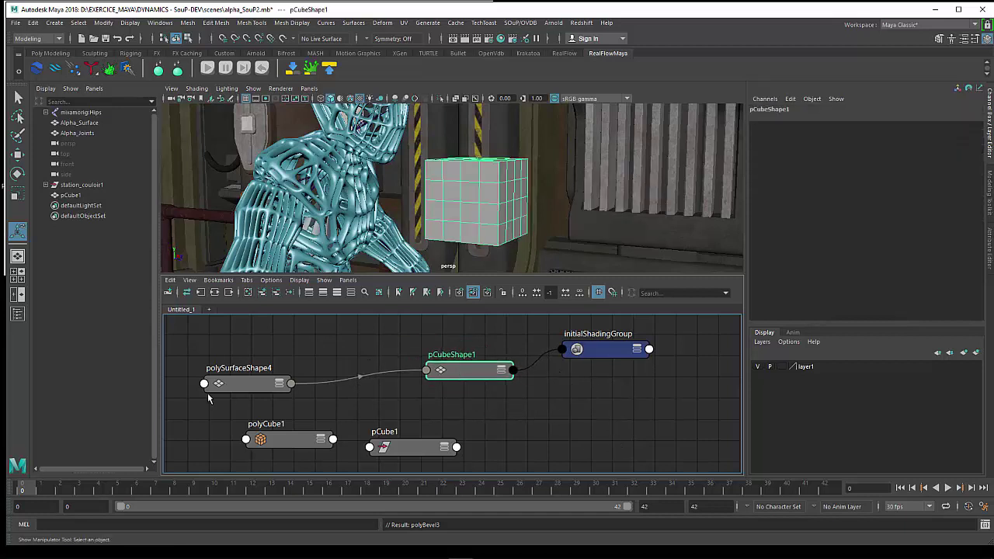
{"action": "mouse_move", "coordinate": [214, 373]}
{"action": "left_mouse_down"}
{"action": "mouse_move", "coordinate": [231, 346]}
{"action": "mouse_move", "coordinate": [242, 346]}
{"action": "left_mouse_up"}
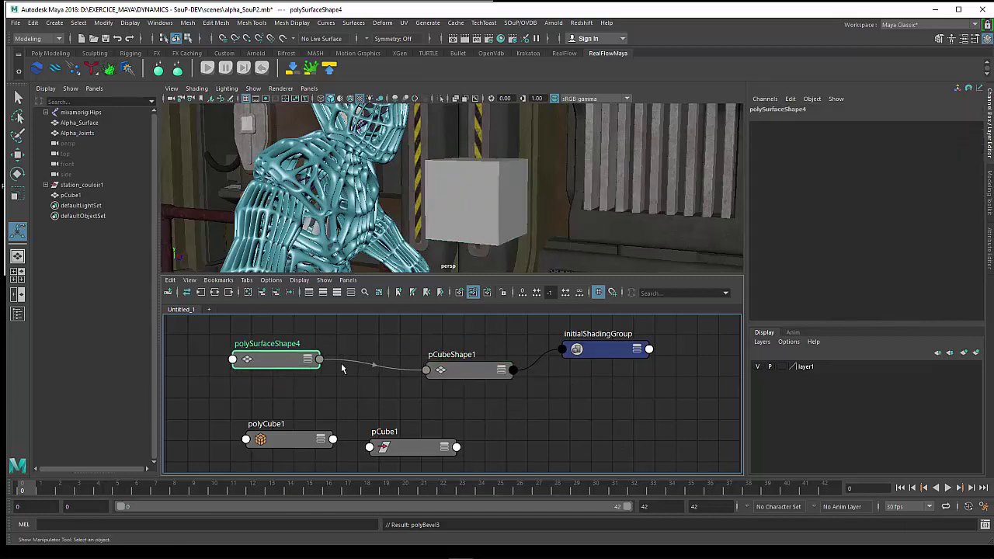
{"action": "left_click_drag", "start_coordinate": [442, 370], "coordinate": [444, 360]}
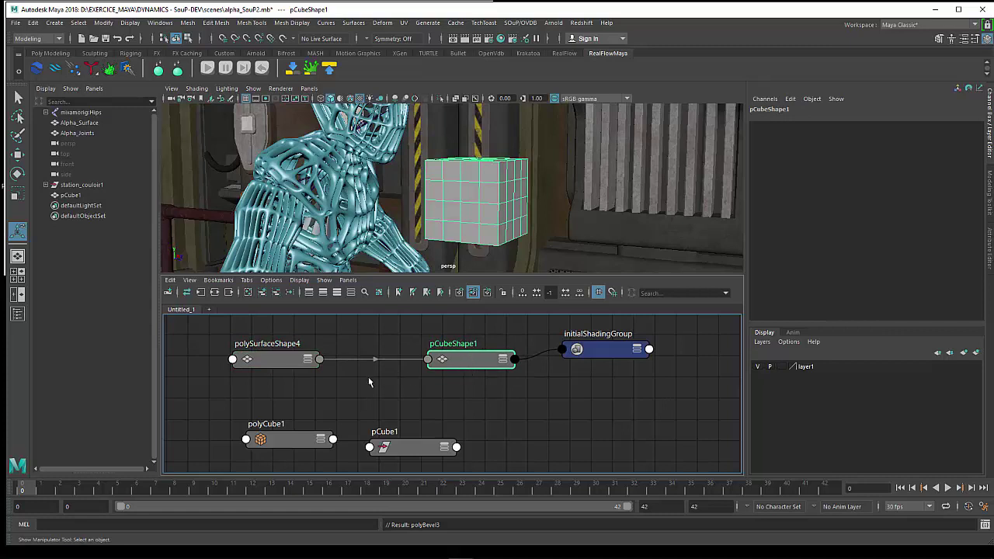
{"action": "left_click", "coordinate": [386, 390]}
{"action": "key", "text": "Delete"}
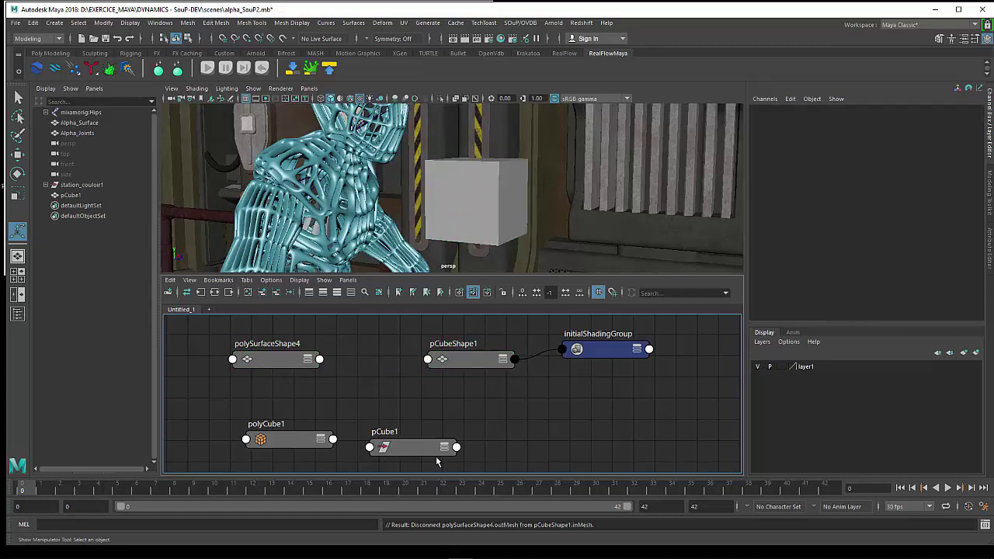
Undo repeatedly until Undo: BevelPolygon restores the unbevelled cube.
{"action": "left_click_drag", "start_coordinate": [424, 456], "coordinate": [437, 434]}
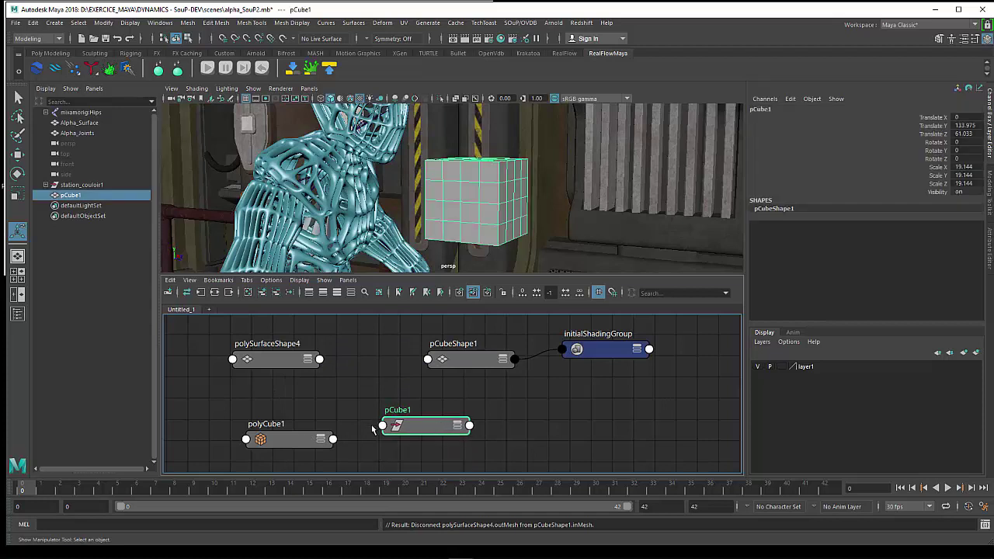
{"action": "key", "text": "ctrl+z"}
{"action": "key", "text": "ctrl+z"}
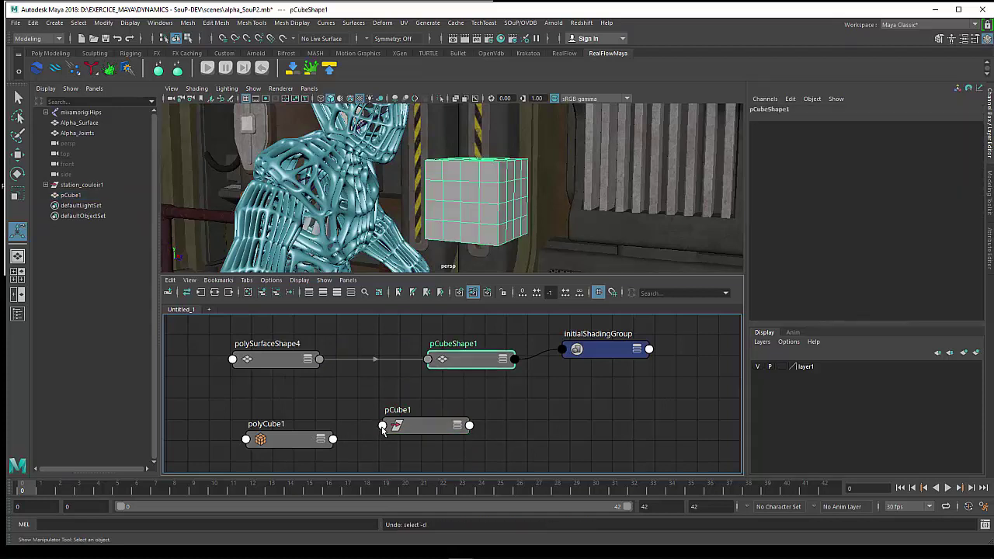
{"action": "key", "text": "ctrl+z"}
{"action": "key", "text": "ctrl+z"}
{"action": "key", "text": "ctrl+z"}
{"action": "key", "text": "ctrl+z"}
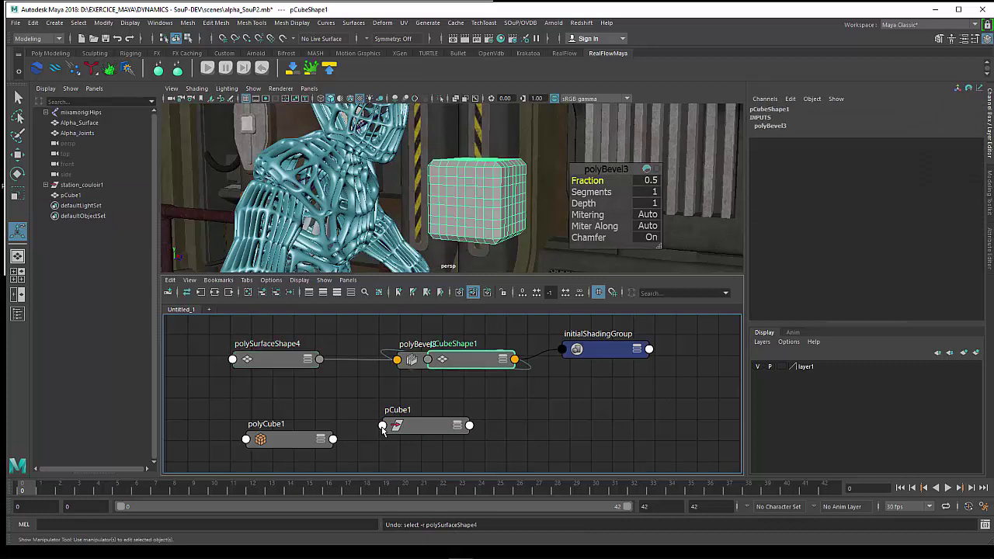
{"action": "key", "text": "ctrl+z"}
{"action": "key", "text": "ctrl+z"}
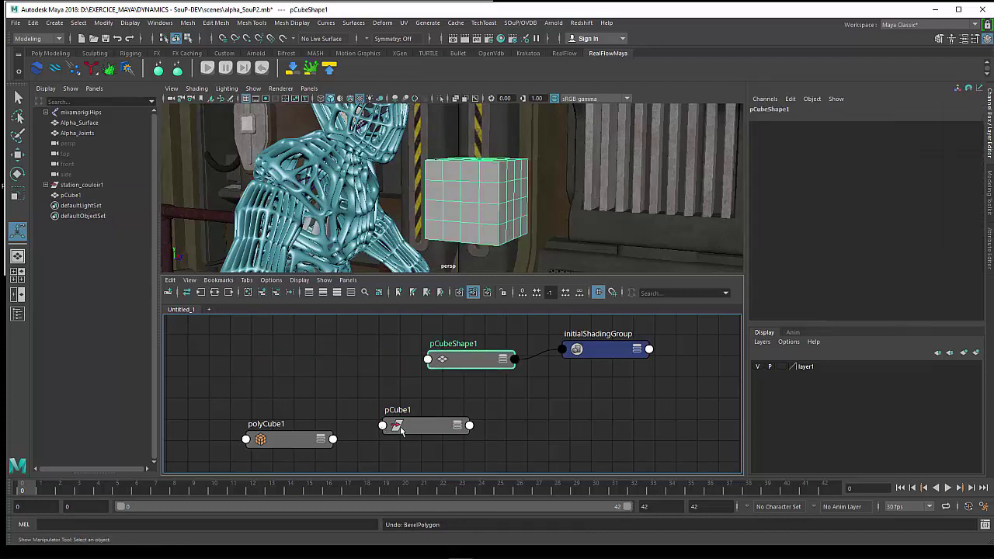
Undo leftover selection changes and move polyCube1 up and pCubeShape1 beside initialShadingGroup.
{"action": "left_click_drag", "start_coordinate": [423, 429], "coordinate": [445, 426]}
{"action": "key", "text": "ctrl+z"}
{"action": "key", "text": "shift+z"}
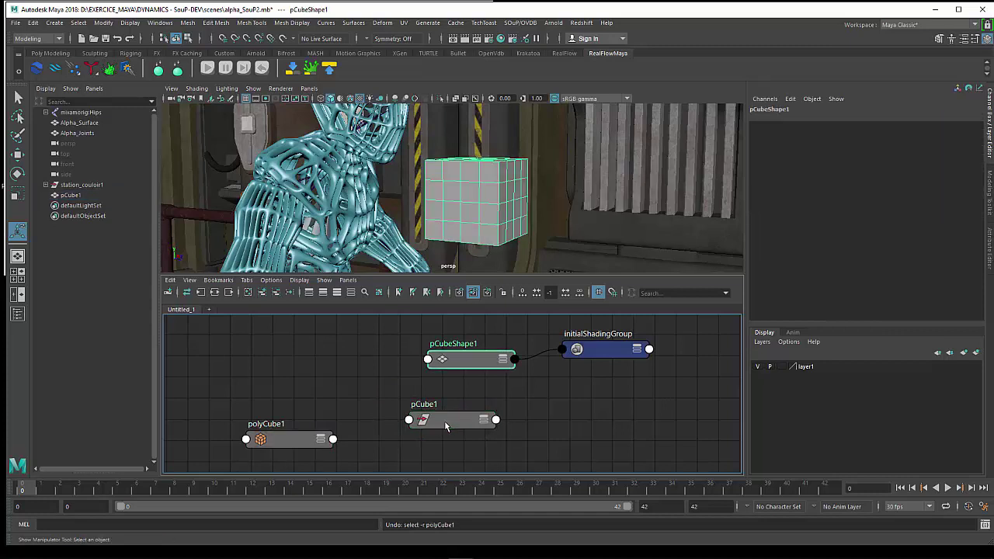
{"action": "key", "text": "ctrl+z"}
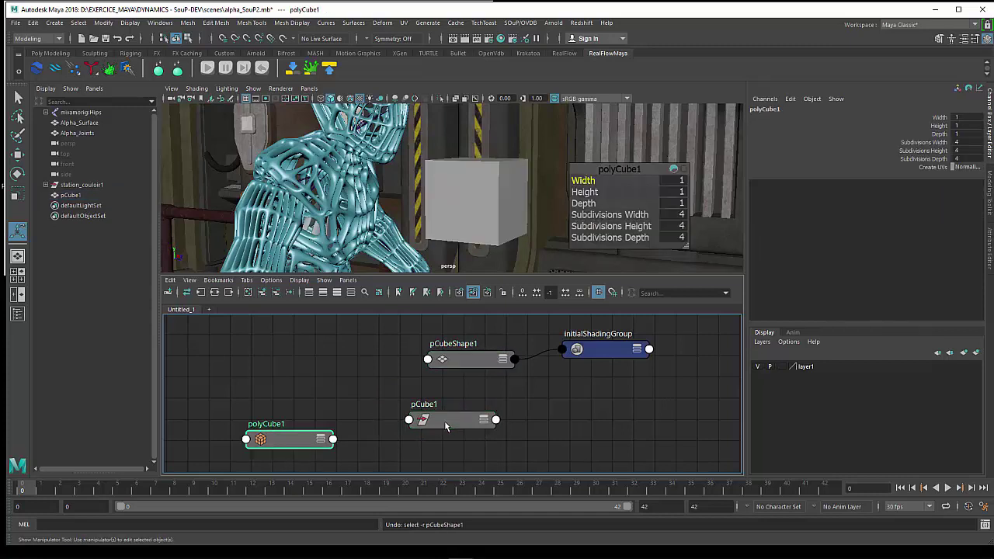
{"action": "key", "text": "ctrl+z"}
{"action": "left_click_drag", "start_coordinate": [320, 440], "coordinate": [321, 358]}
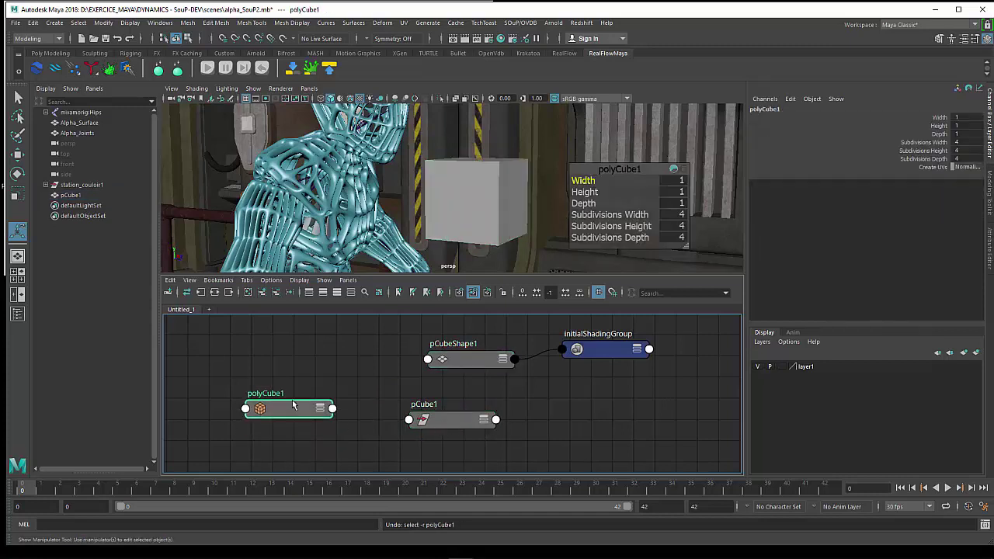
{"action": "key", "text": "ctrl+z"}
{"action": "key", "text": "ctrl+z"}
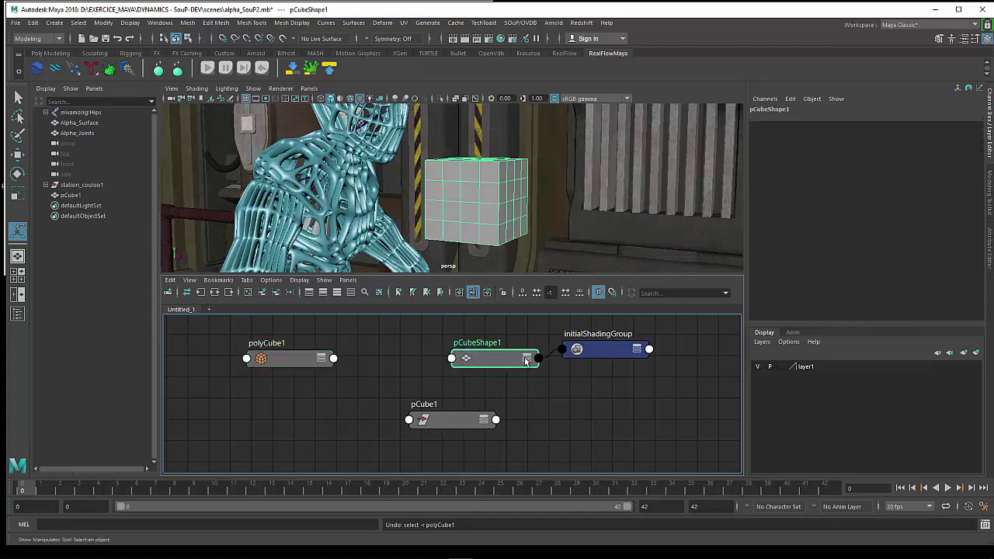
{"action": "key", "text": "ctrl+z"}
{"action": "key", "text": "ctrl+z"}
{"action": "left_click_drag", "start_coordinate": [452, 358], "coordinate": [536, 375]}
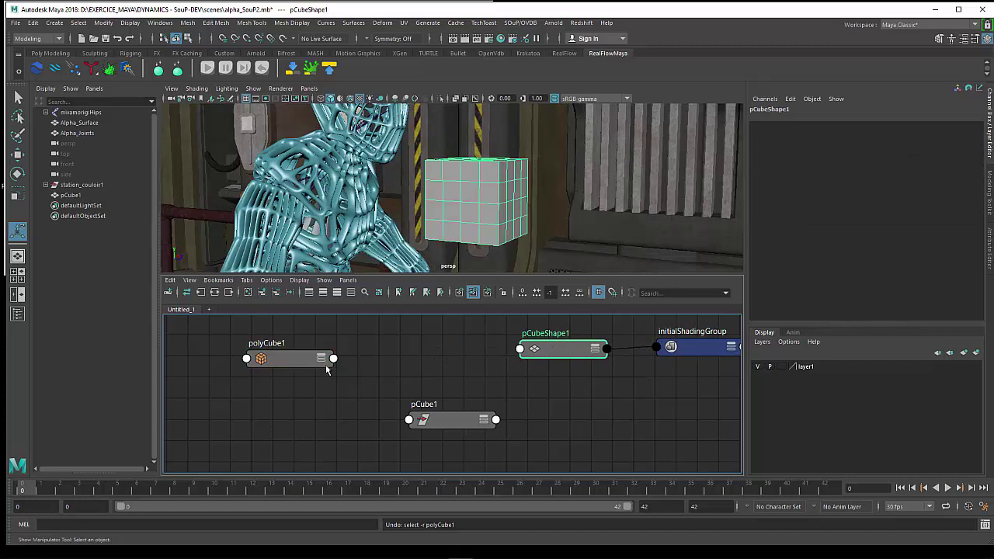
{"action": "left_click_drag", "start_coordinate": [326, 367], "coordinate": [306, 362]}
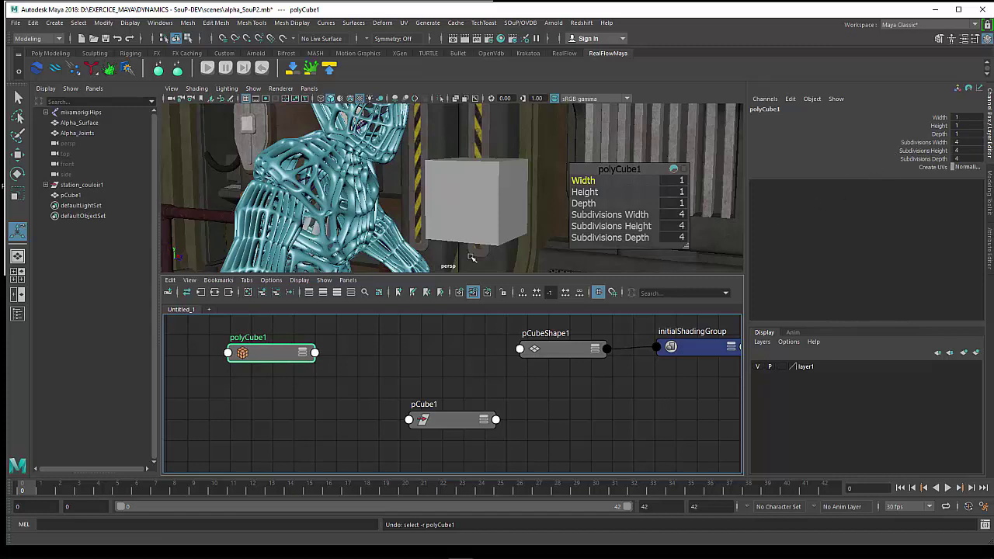
Fine-tune the layout: pCube1 lower left, pCubeShape1 and initialShadingGroup aligned at right.
{"action": "left_click", "coordinate": [575, 352]}
{"action": "left_click_drag", "start_coordinate": [278, 355], "coordinate": [257, 361]}
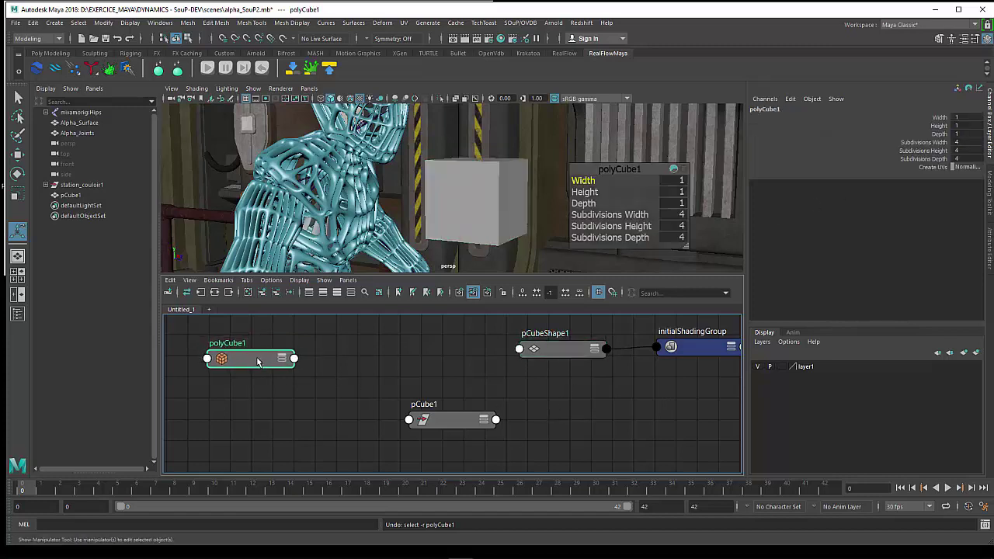
{"action": "left_click_drag", "start_coordinate": [447, 425], "coordinate": [301, 455]}
{"action": "left_click_drag", "start_coordinate": [547, 350], "coordinate": [544, 382]}
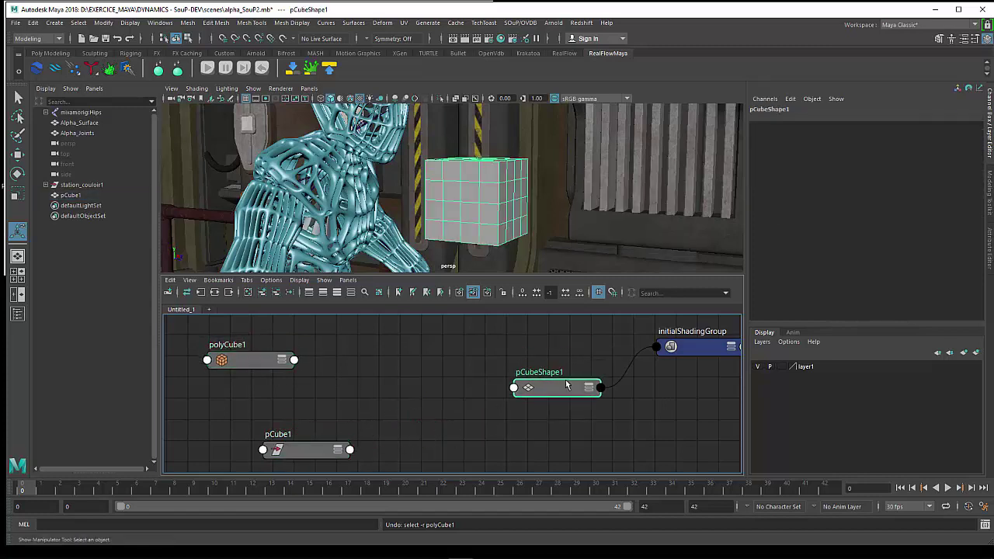
{"action": "left_click_drag", "start_coordinate": [711, 349], "coordinate": [716, 373]}
{"action": "left_click_drag", "start_coordinate": [594, 381], "coordinate": [611, 372]}
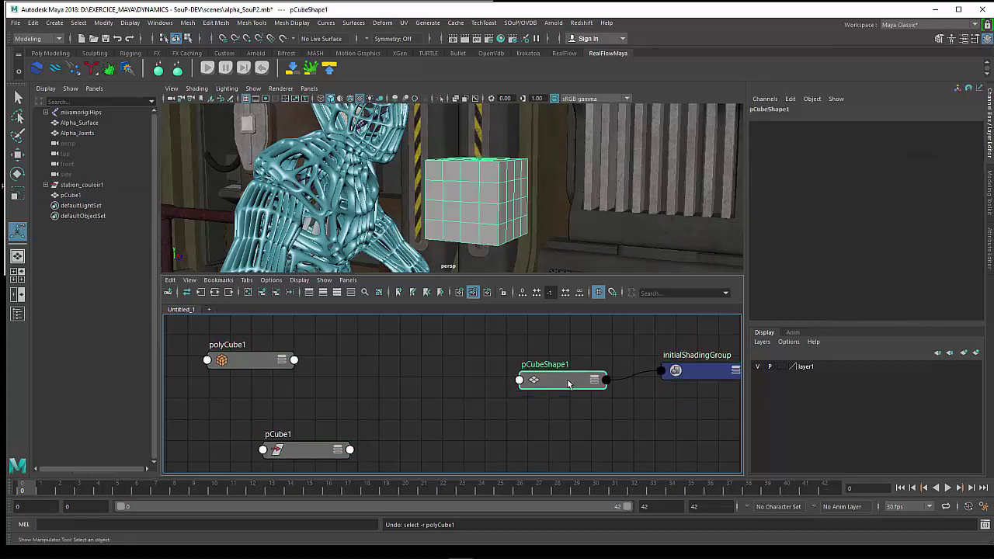
{"action": "left_click_drag", "start_coordinate": [258, 363], "coordinate": [254, 377]}
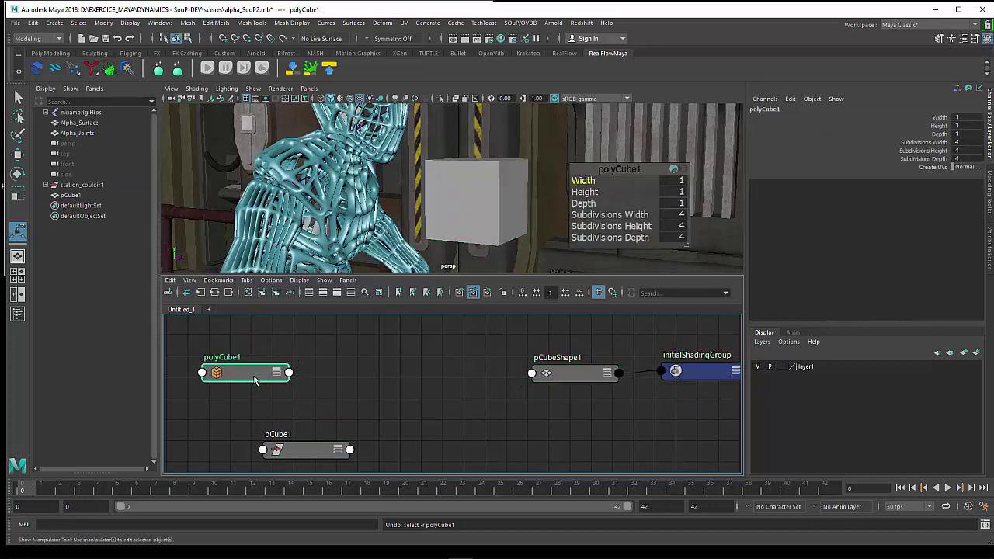
Add a SOuP group node and arrange it with timeToUnitConversion2 near pCube1.
{"action": "left_click", "coordinate": [525, 23]}
{"action": "mouse_move", "coordinate": [532, 41]}
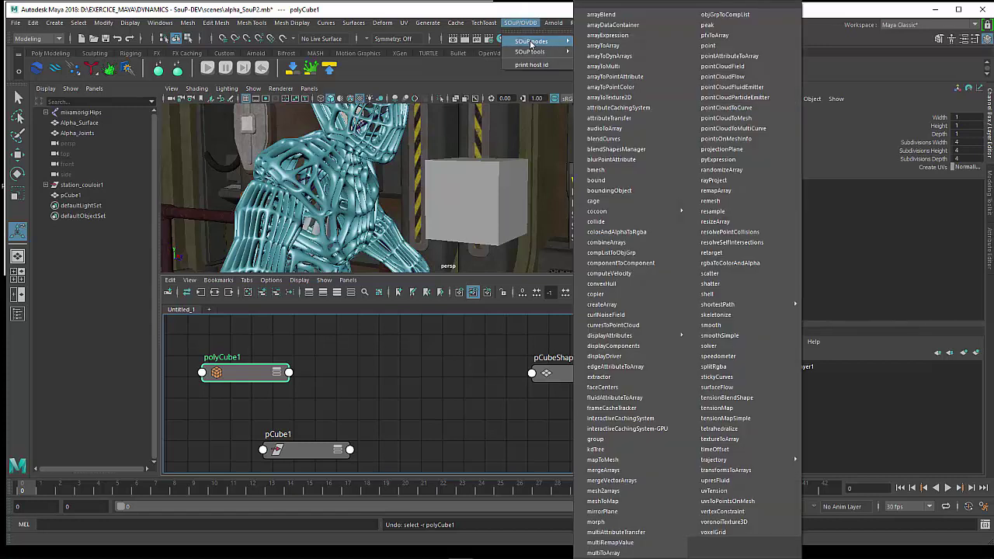
{"action": "left_click", "coordinate": [637, 440]}
{"action": "mouse_move", "coordinate": [484, 437]}
{"action": "left_mouse_down"}
{"action": "mouse_move", "coordinate": [318, 433]}
{"action": "mouse_move", "coordinate": [278, 465]}
{"action": "left_mouse_up"}
{"action": "left_click_drag", "start_coordinate": [302, 415], "coordinate": [280, 421]}
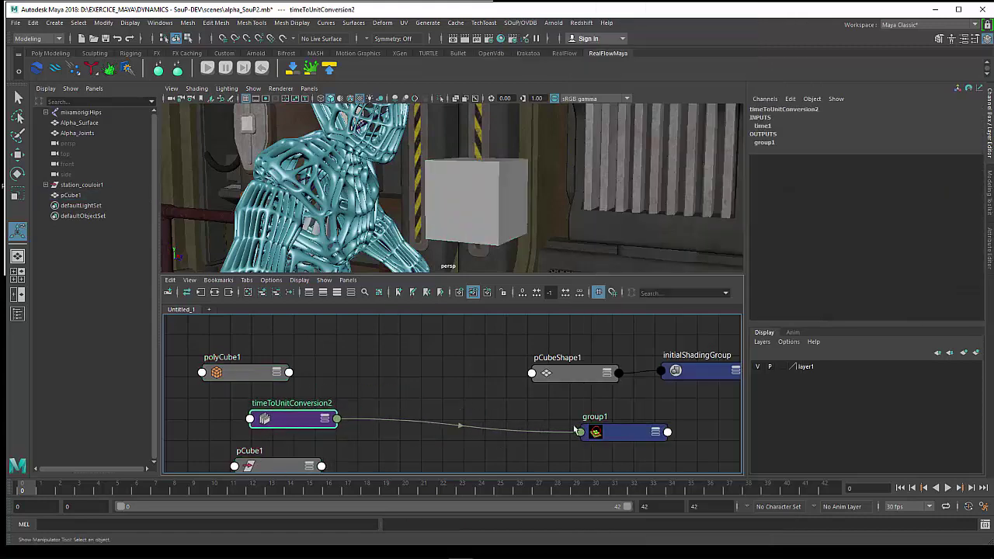
{"action": "mouse_move", "coordinate": [619, 432]}
{"action": "left_mouse_down"}
{"action": "mouse_move", "coordinate": [598, 436]}
{"action": "mouse_move", "coordinate": [414, 369]}
{"action": "left_mouse_up"}
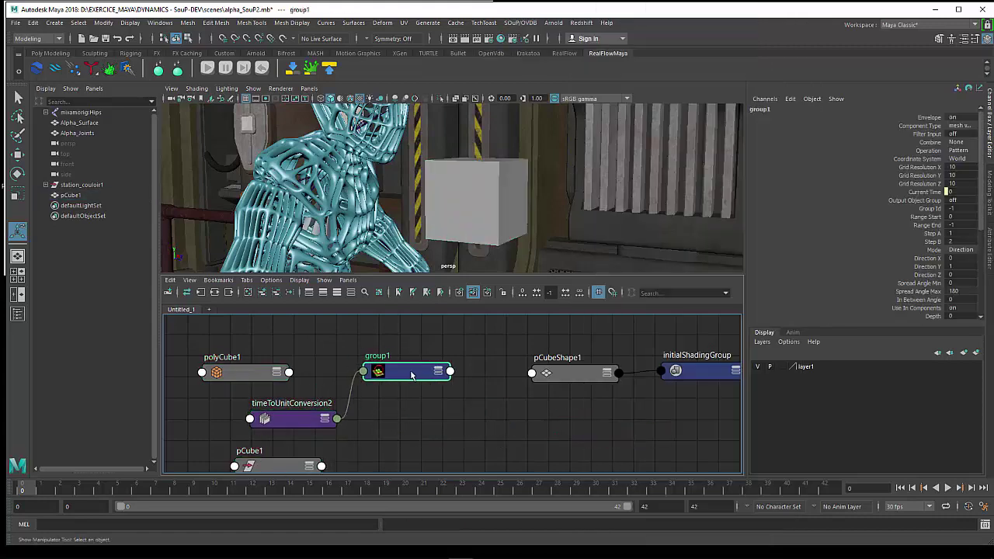
Delete the timeToUnitConversion2 wire and node, then place group1 beside polyCube1.
{"action": "left_click", "coordinate": [306, 424]}
{"action": "left_click", "coordinate": [355, 393]}
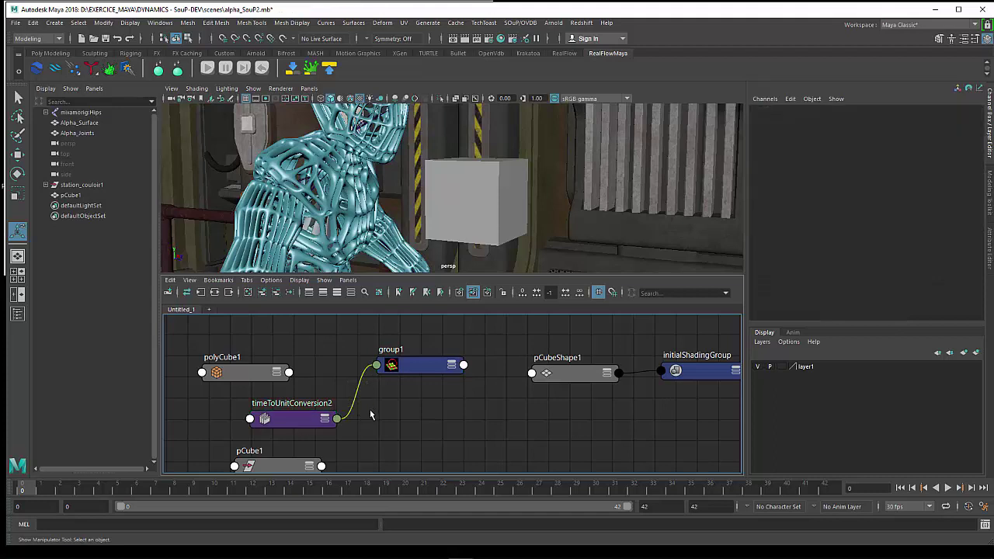
{"action": "key", "text": "Delete"}
{"action": "left_click", "coordinate": [274, 420]}
{"action": "key", "text": "Delete"}
{"action": "left_click_drag", "start_coordinate": [442, 362], "coordinate": [412, 371]}
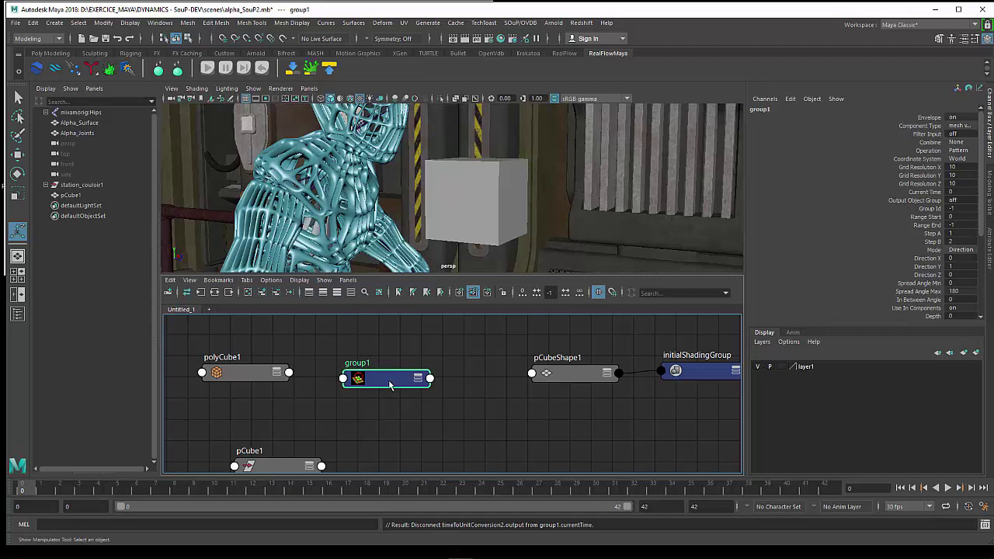
Rename group1 to 'edges' and set its Component Type to mesh edge.
{"action": "double_click", "coordinate": [391, 385]}
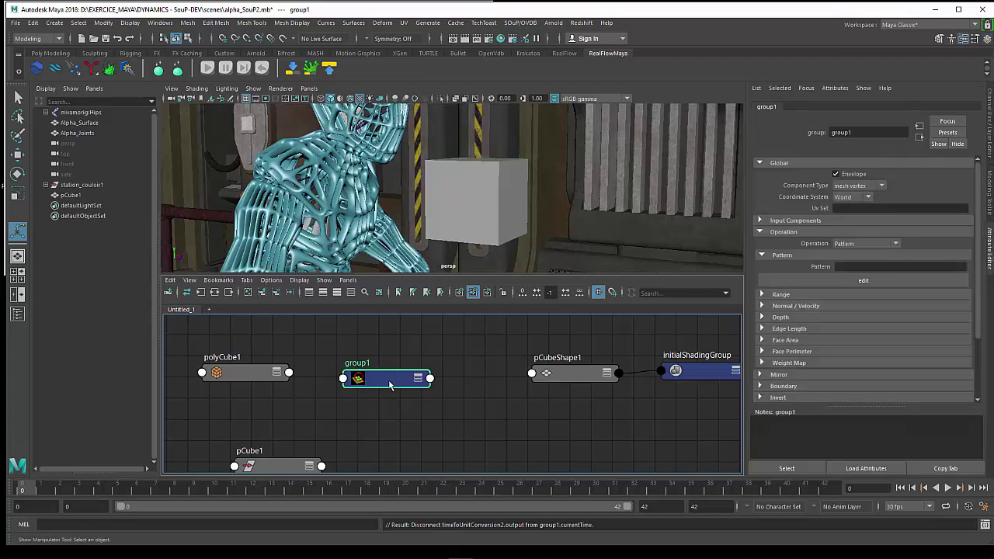
{"action": "left_click_drag", "start_coordinate": [863, 133], "coordinate": [777, 135]}
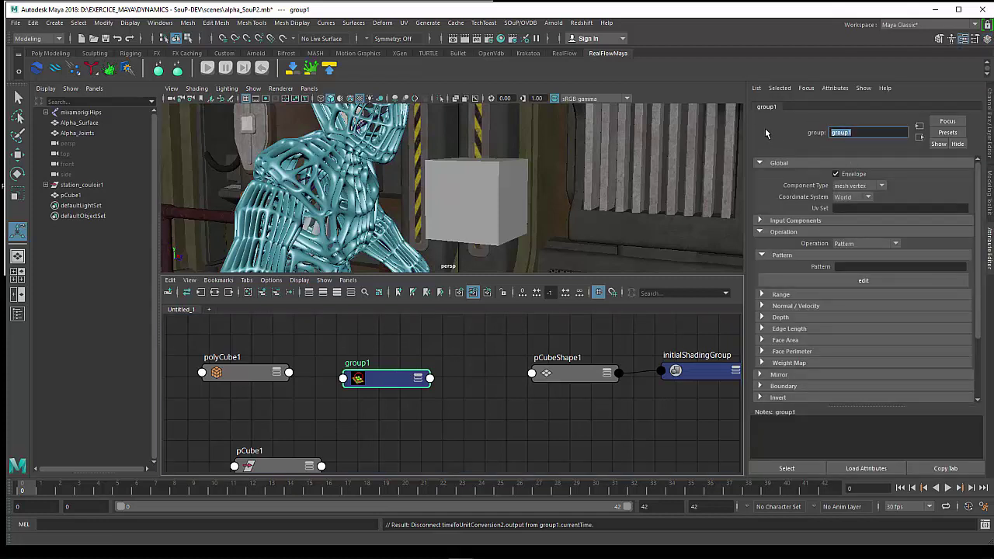
{"action": "type", "text": "al"}
{"action": "key", "text": "Return"}
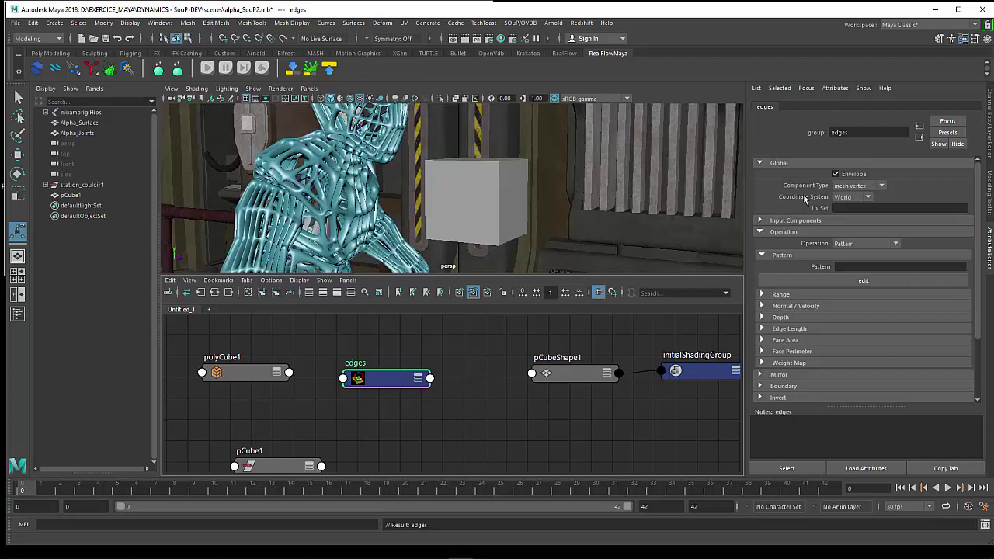
{"action": "left_click", "coordinate": [846, 188]}
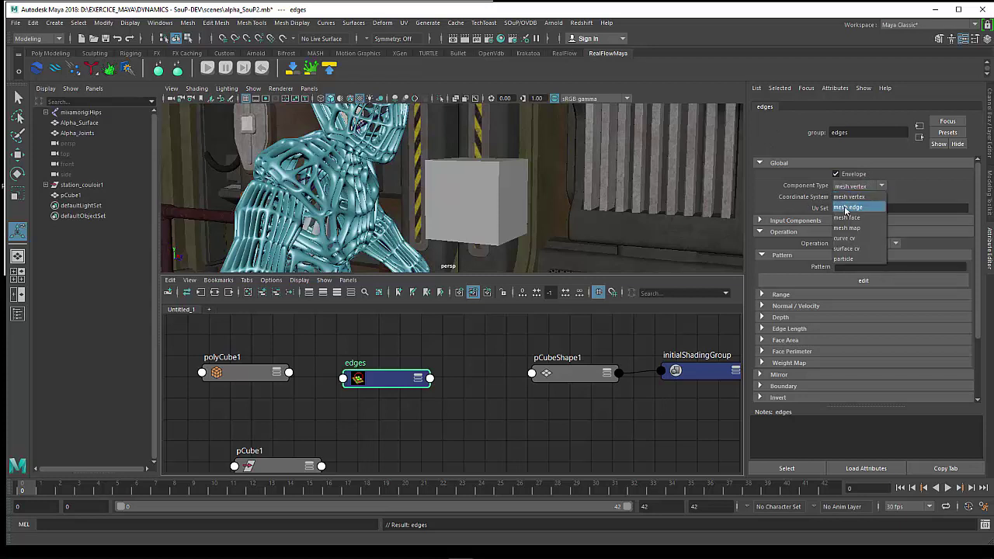
{"action": "left_click", "coordinate": [846, 209]}
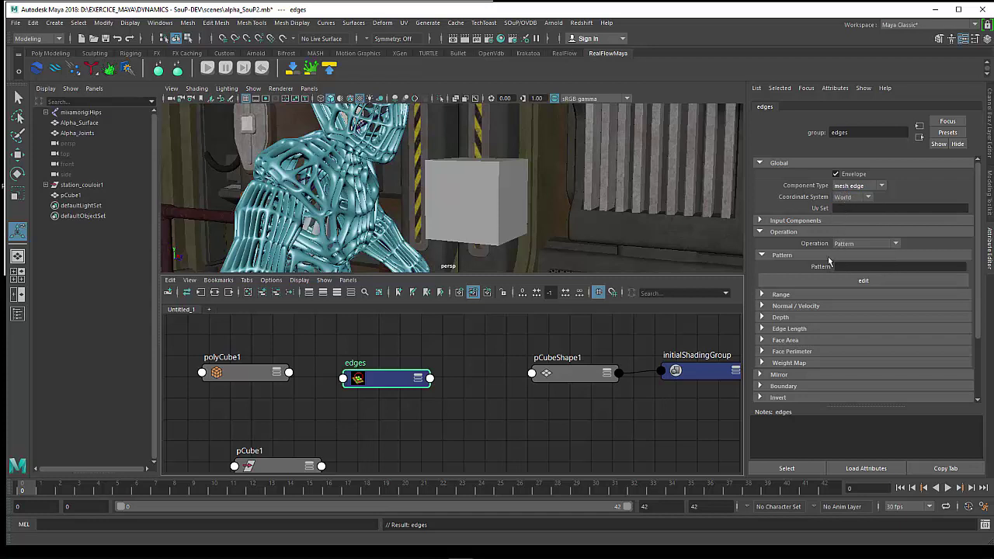
{"action": "left_click", "coordinate": [844, 266]}
Enter 1 as the edges node's Pattern value.
{"action": "type", "text": "1"}
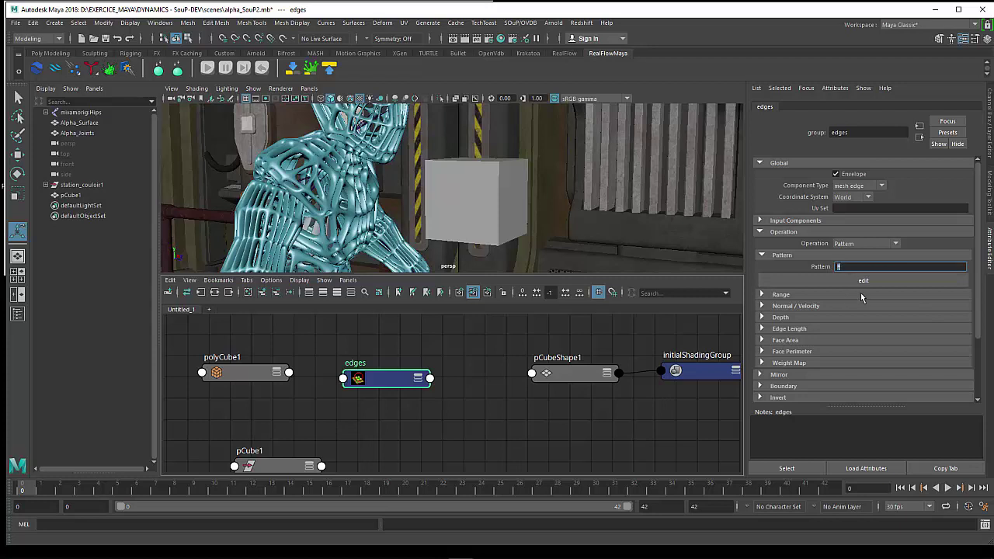
{"action": "left_click", "coordinate": [827, 223]}
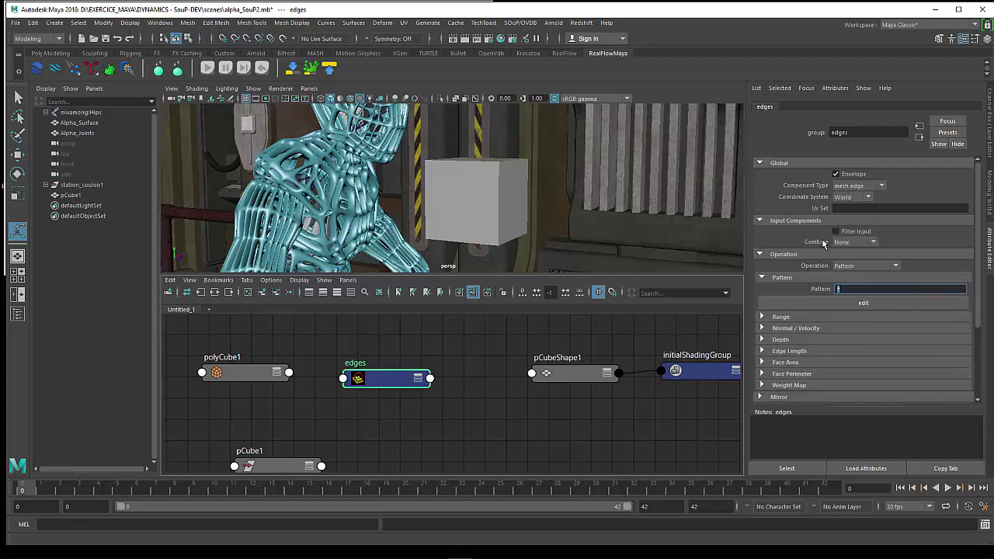
{"action": "left_click", "coordinate": [812, 222]}
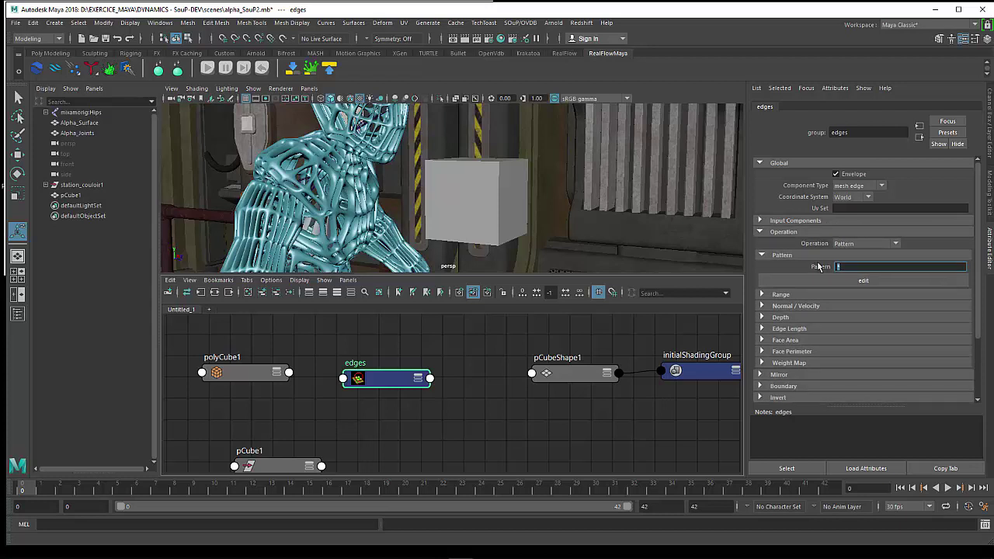
Connect polyCube1's output to the edges node's inGeometry input.
{"action": "left_click_drag", "start_coordinate": [376, 381], "coordinate": [373, 378]}
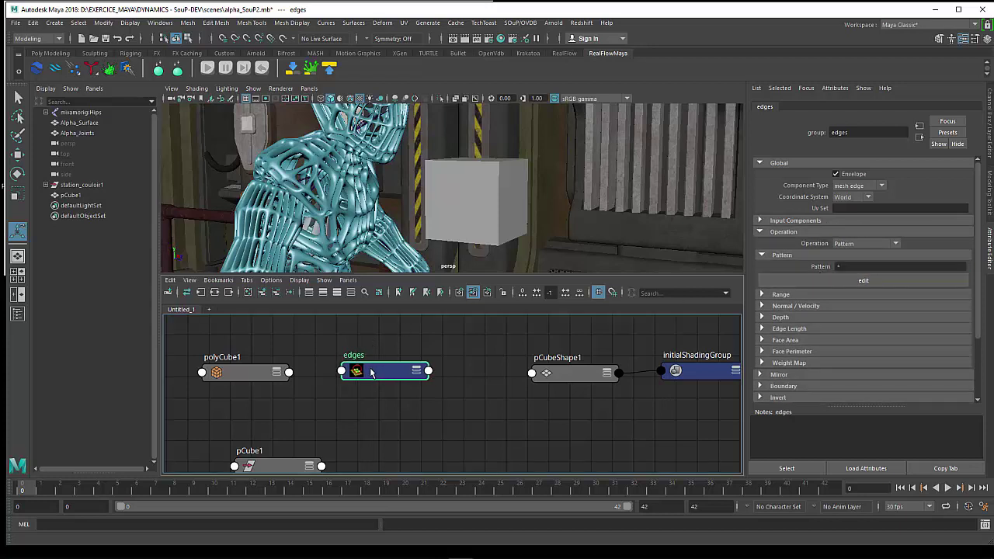
{"action": "left_click", "coordinate": [290, 373]}
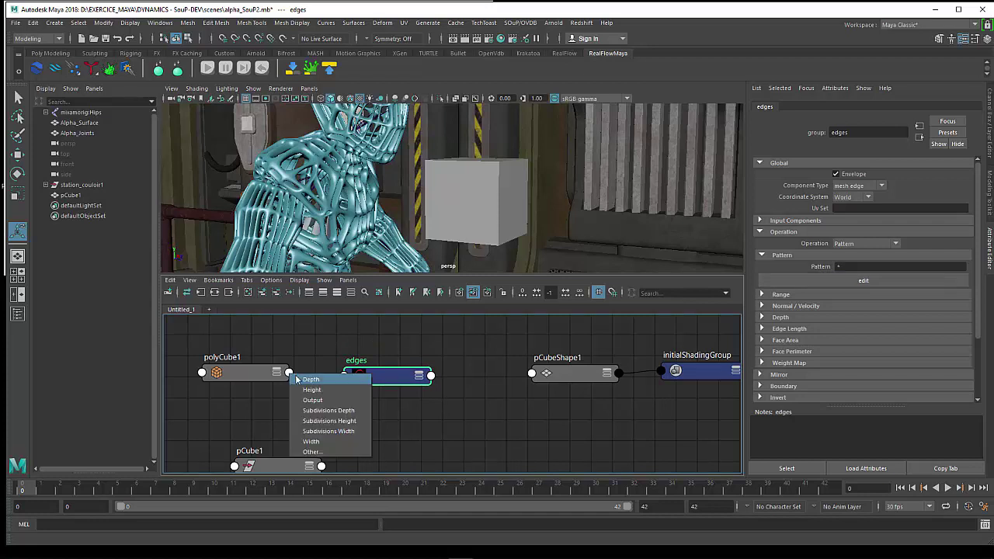
{"action": "left_click", "coordinate": [313, 400]}
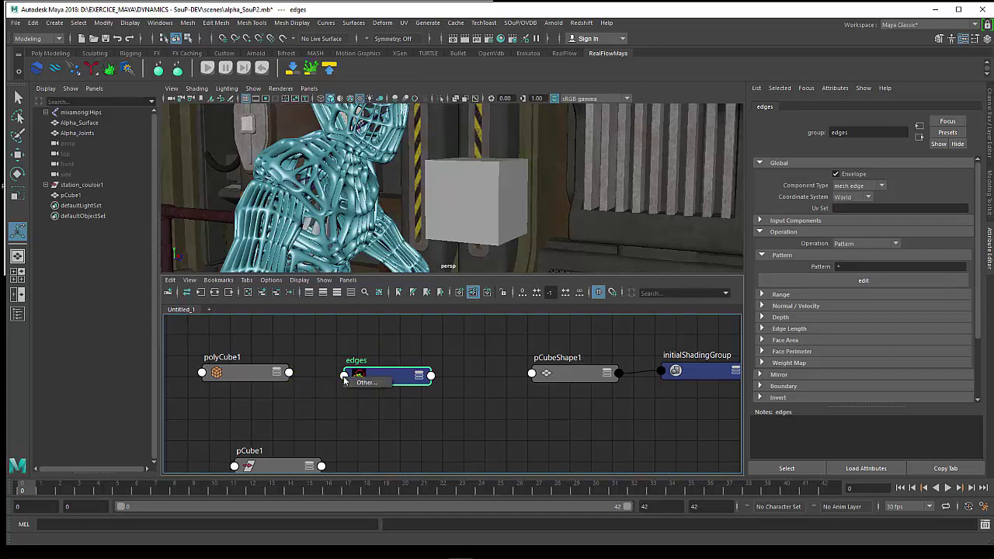
{"action": "left_click", "coordinate": [348, 376]}
{"action": "left_click", "coordinate": [357, 384]}
{"action": "left_click", "coordinate": [534, 245]}
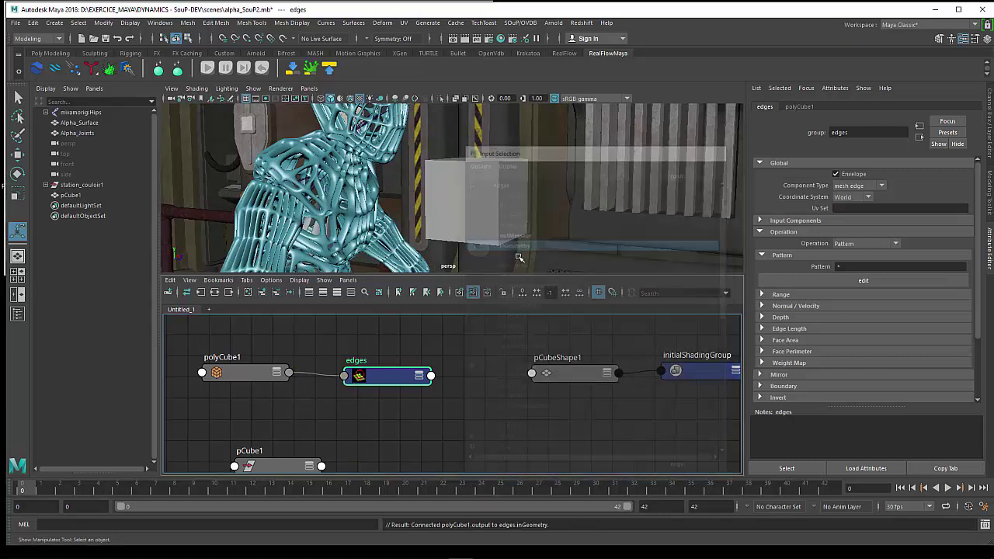
Move edges next to polyCube1 and search for the polyBevel node with 'polybe'.
{"action": "left_click_drag", "start_coordinate": [400, 386], "coordinate": [395, 382]}
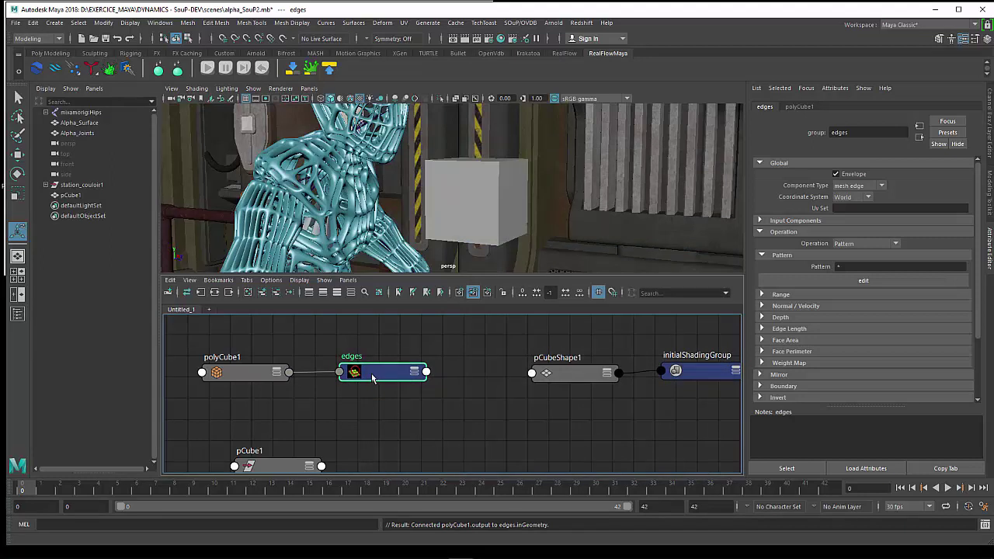
{"action": "left_click_drag", "start_coordinate": [375, 378], "coordinate": [317, 382]}
{"action": "left_click", "coordinate": [255, 375]}
{"action": "left_click", "coordinate": [443, 382]}
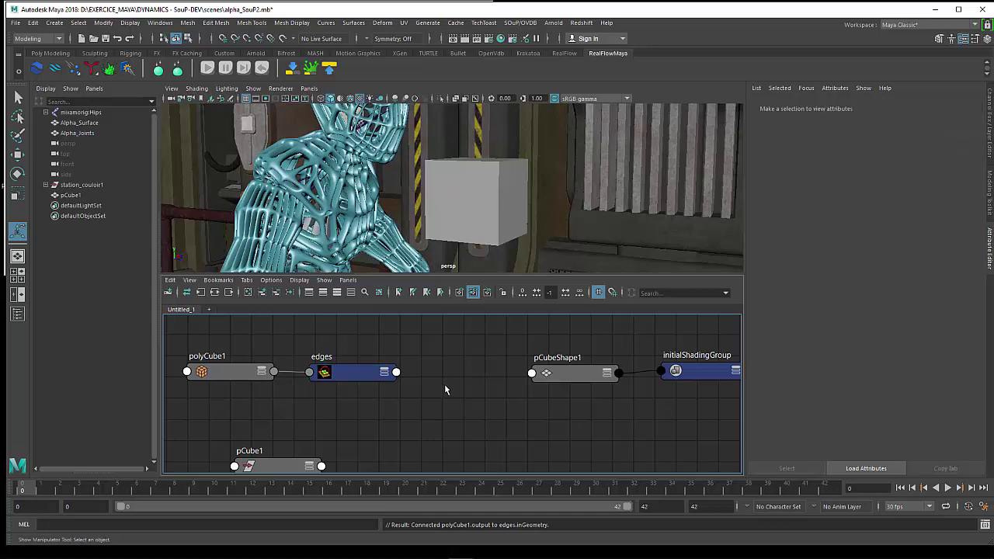
{"action": "type", "text": "po"}
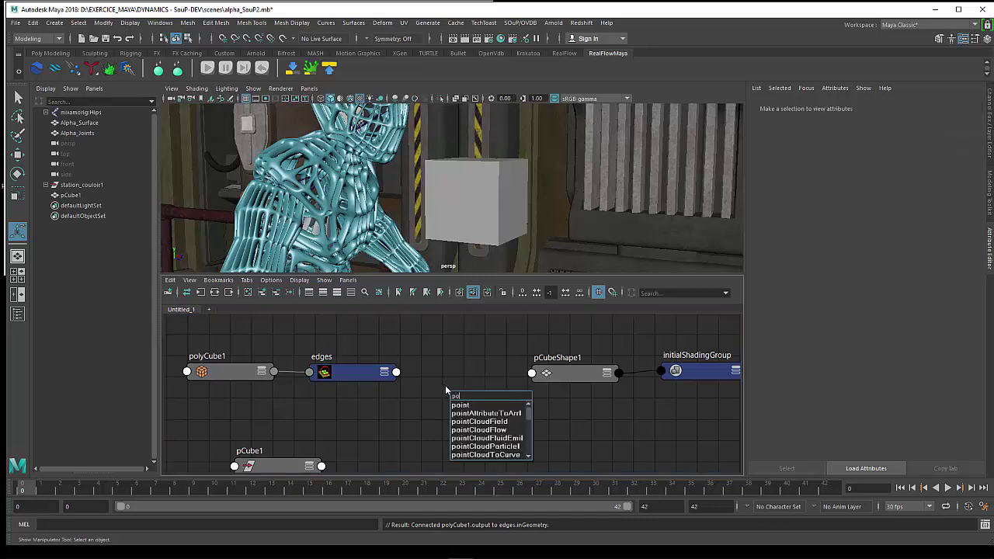
{"action": "type", "text": "lybevel"}
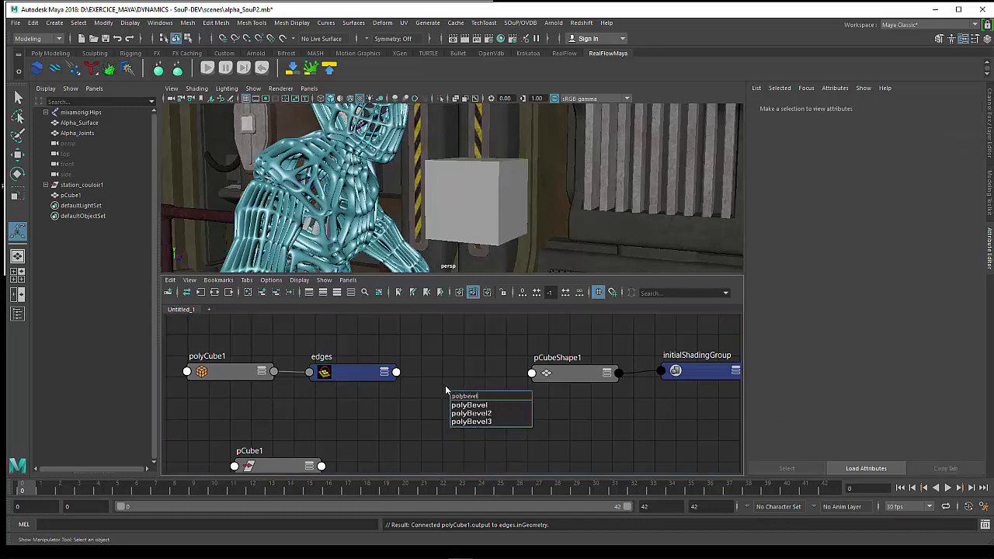
Add a polyBevel3 node (Offset 0.200, 1 segment) between edges and pCubeShape1, shifting pCubeShape1 right.
{"action": "key", "text": "Down"}
{"action": "key", "text": "Down"}
{"action": "key", "text": "Down"}
{"action": "key", "text": "Return"}
{"action": "left_click_drag", "start_coordinate": [458, 383], "coordinate": [454, 376]}
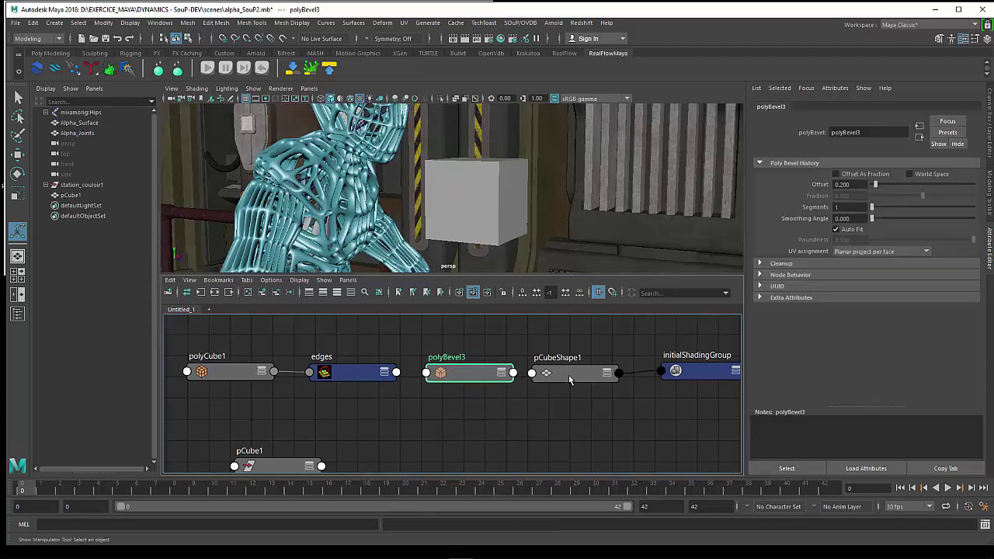
{"action": "left_click_drag", "start_coordinate": [568, 379], "coordinate": [591, 378]}
{"action": "left_click_drag", "start_coordinate": [480, 375], "coordinate": [481, 373]}
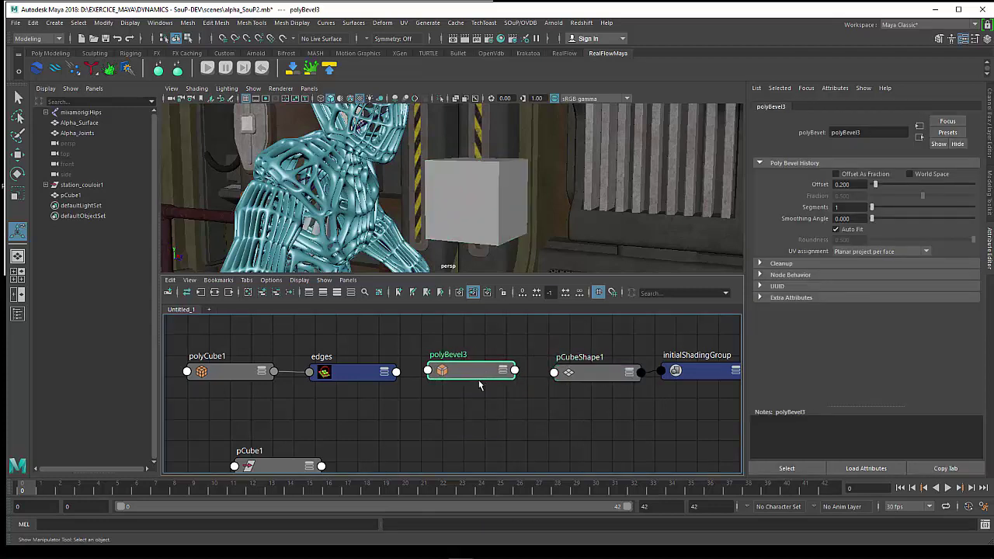
{"action": "left_click", "coordinate": [396, 374]}
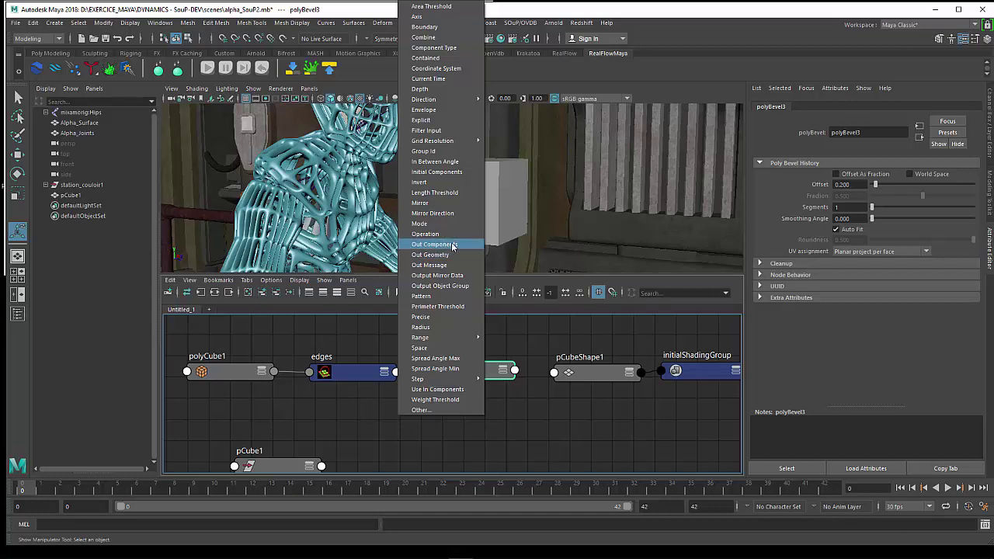
Connect the edges node's Out Components to polyBevel3's inputComponents.
{"action": "left_click", "coordinate": [453, 245]}
{"action": "left_click", "coordinate": [429, 372]}
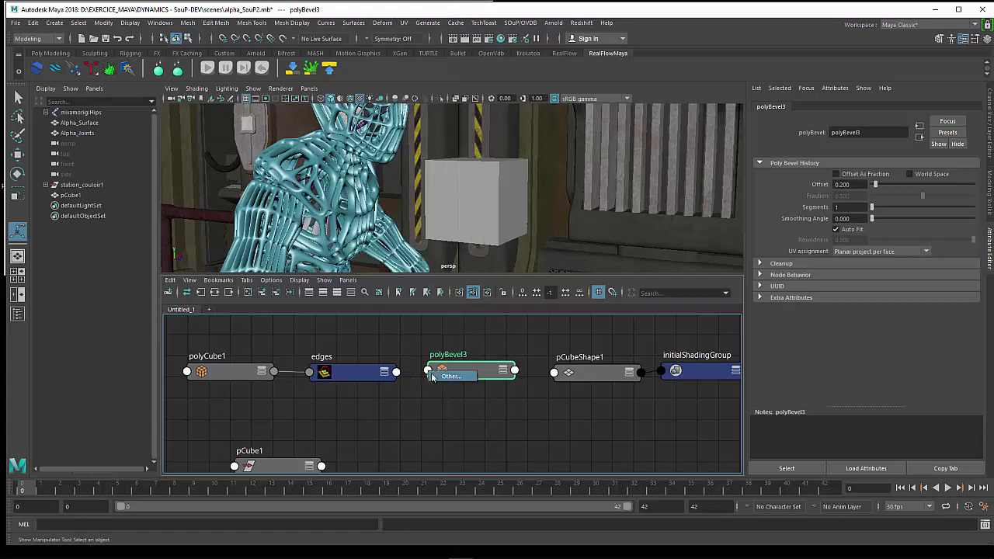
{"action": "left_click", "coordinate": [450, 376]}
{"action": "left_click", "coordinate": [508, 224]}
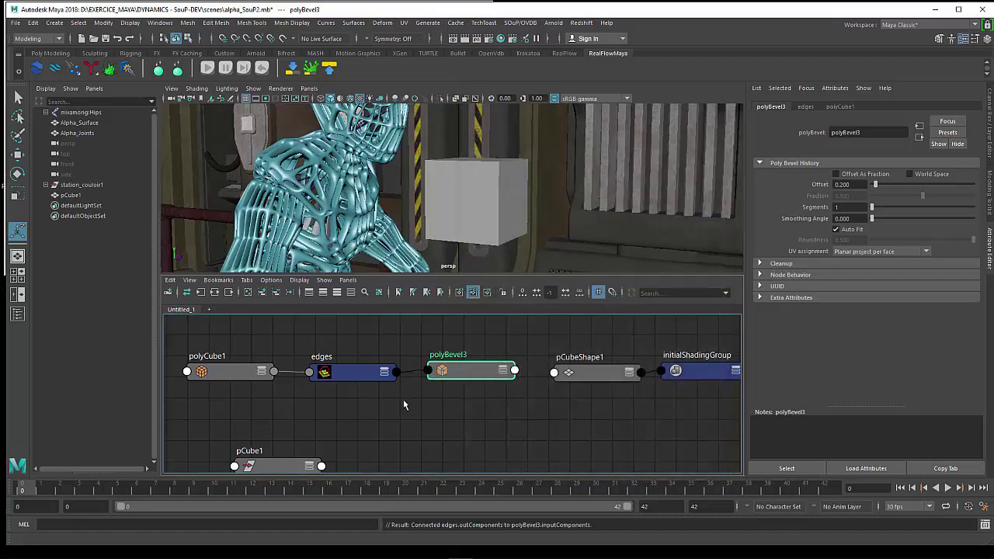
Connect edges' Out Geometry to polyBevel3's hidden inputPolymesh attribute.
{"action": "left_click", "coordinate": [397, 373]}
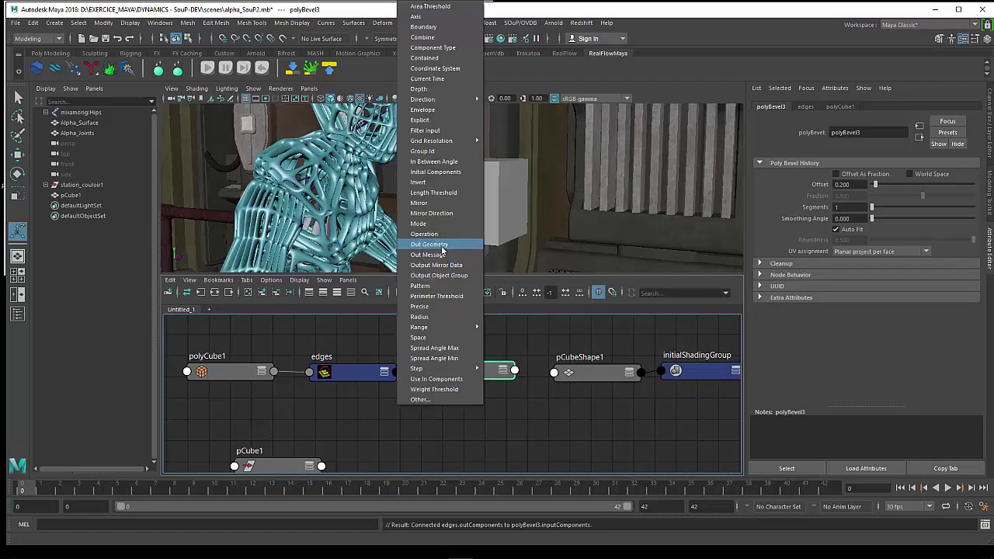
{"action": "left_click", "coordinate": [443, 245]}
{"action": "left_click", "coordinate": [431, 373]}
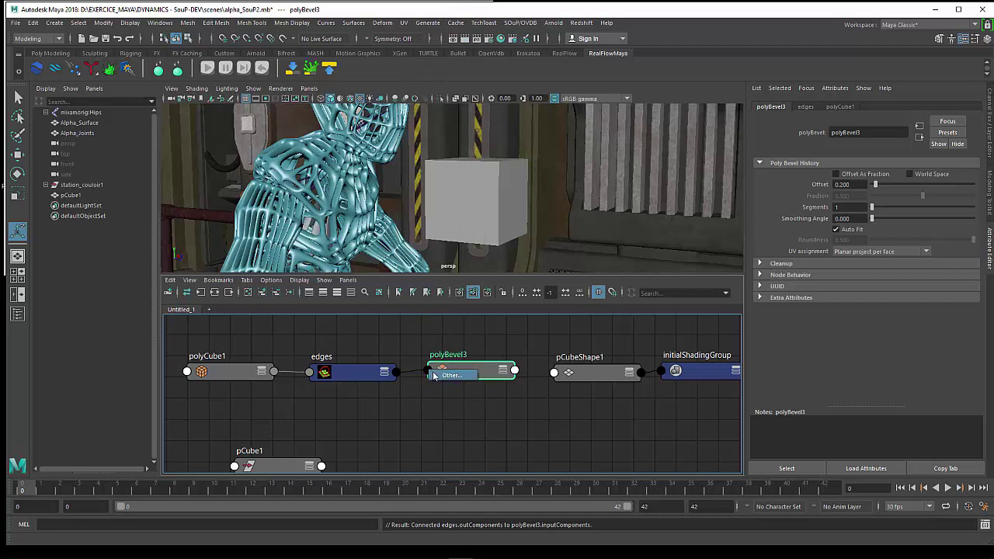
{"action": "left_click", "coordinate": [435, 375]}
{"action": "left_click", "coordinate": [504, 162]}
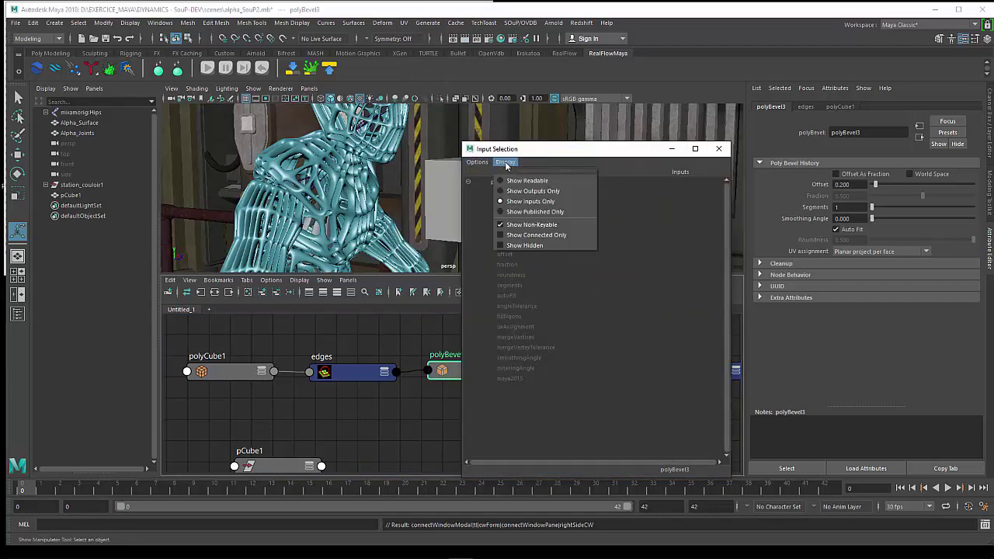
{"action": "left_click", "coordinate": [519, 246]}
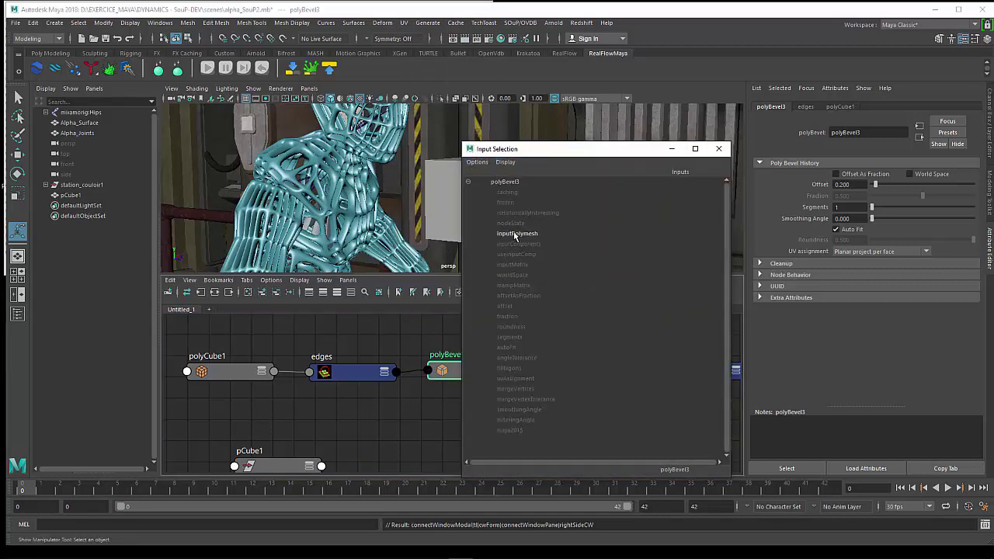
{"action": "left_click", "coordinate": [516, 234]}
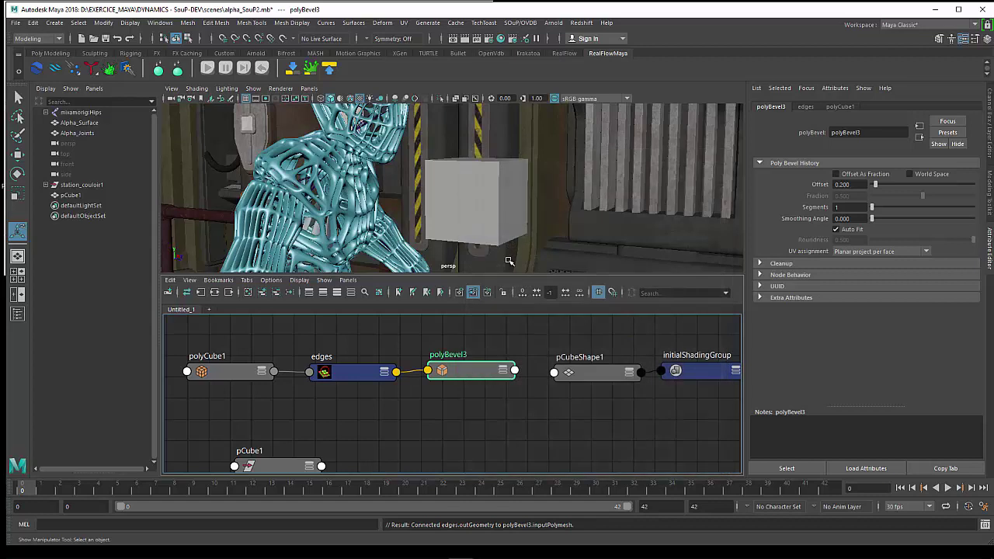
{"action": "left_click_drag", "start_coordinate": [376, 377], "coordinate": [371, 374]}
{"action": "left_click", "coordinate": [466, 369]}
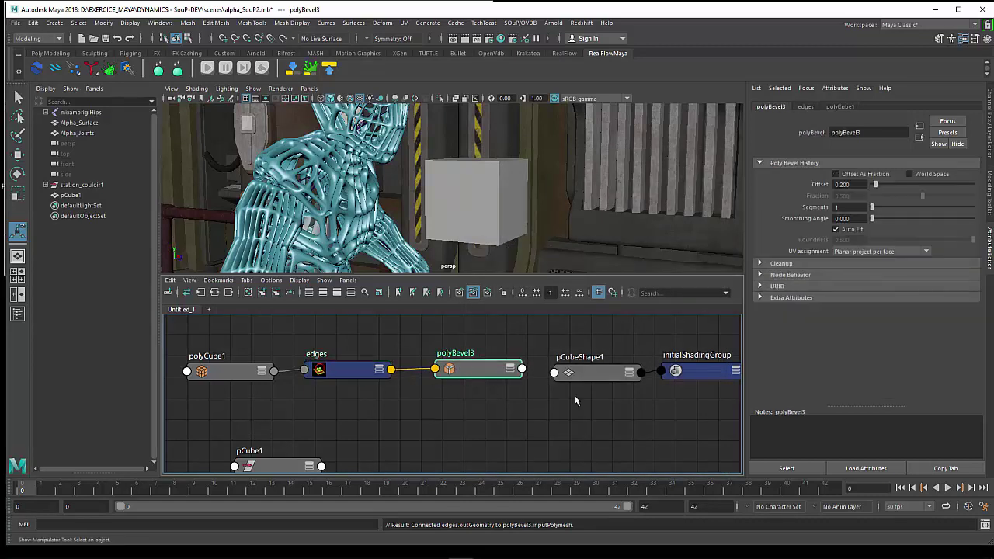
Wire polyBevel3's output into pCubeShape1's In Mesh and orbit to inspect the bevelled cube.
{"action": "left_click", "coordinate": [454, 224]}
{"action": "left_click", "coordinate": [522, 370]}
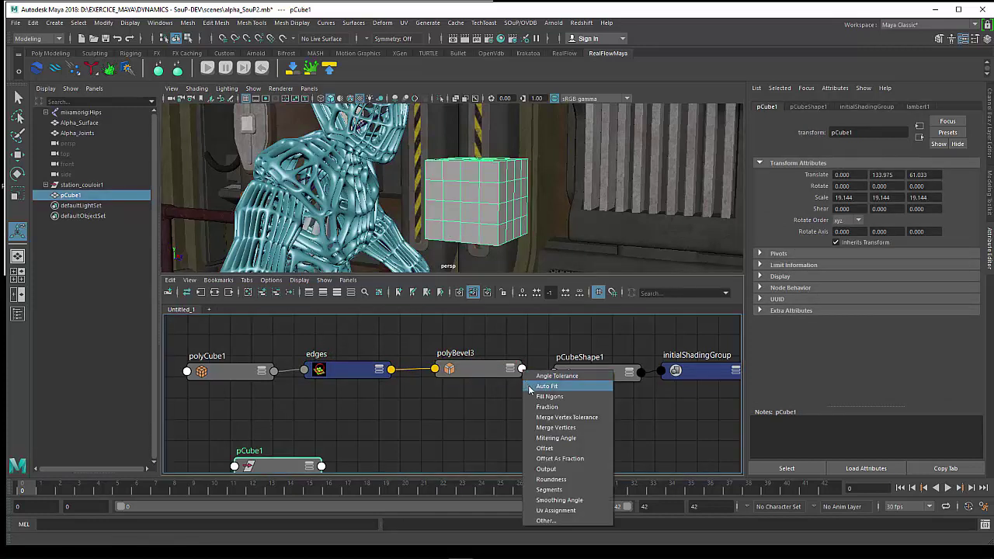
{"action": "left_click", "coordinate": [546, 469]}
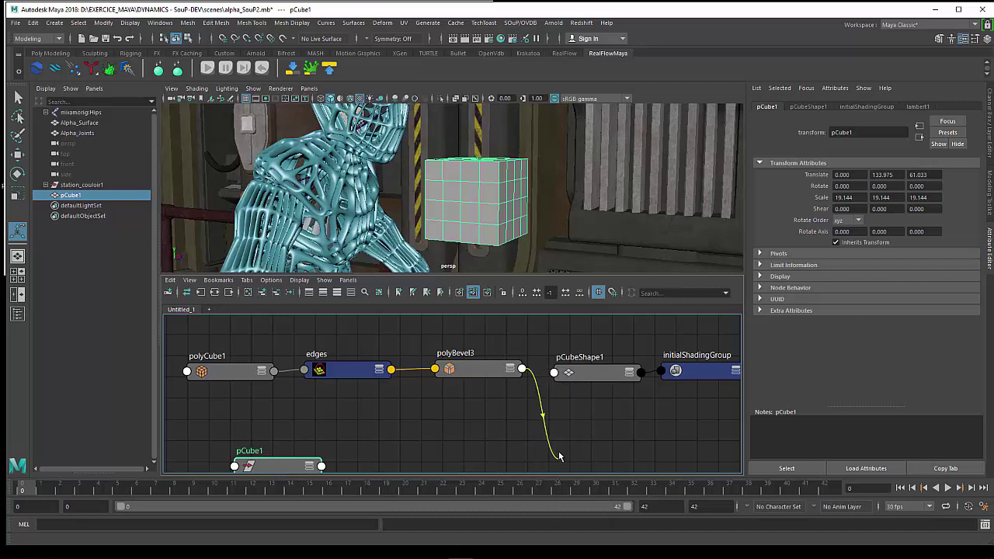
{"action": "left_click", "coordinate": [554, 374]}
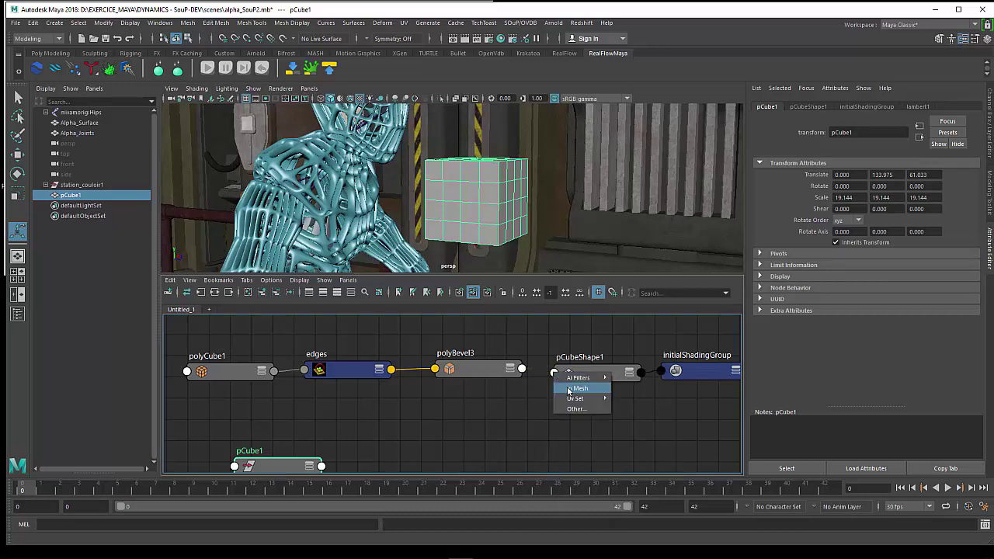
{"action": "left_click", "coordinate": [571, 390]}
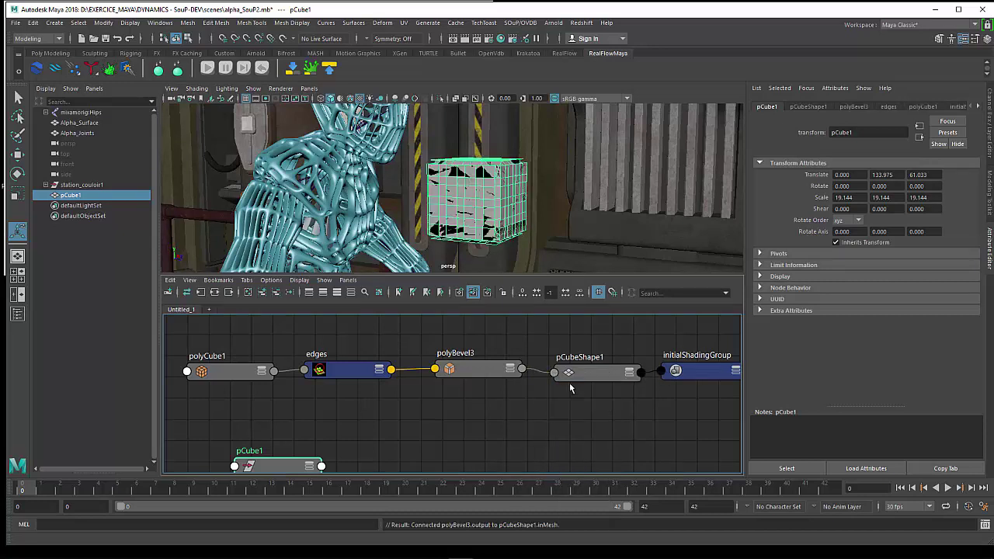
{"action": "left_click_drag", "start_coordinate": [485, 224], "coordinate": [476, 229], "text": "alt"}
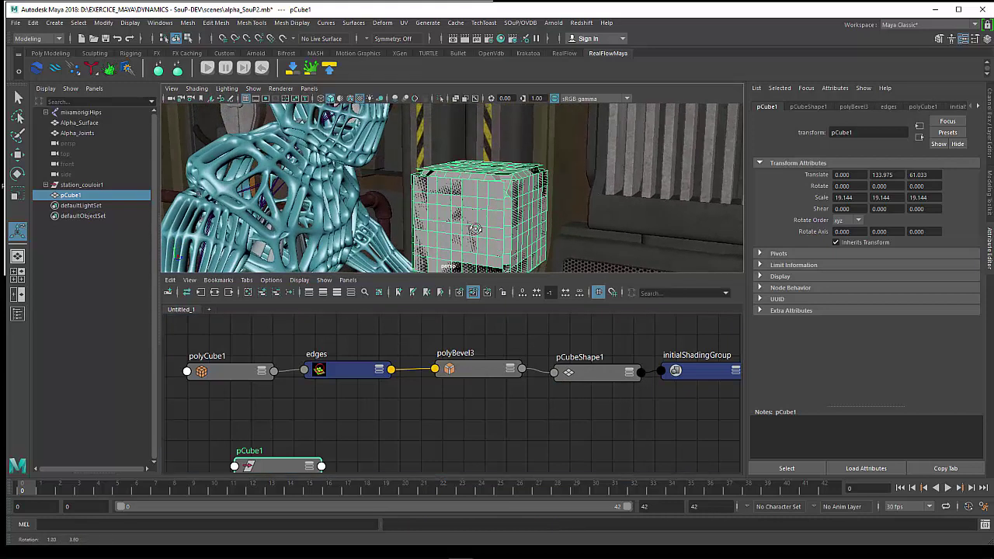
Set polyBevel3's Offset to 0.1 and check the cube's wireframe.
{"action": "left_click", "coordinate": [464, 370]}
{"action": "left_click", "coordinate": [859, 185]}
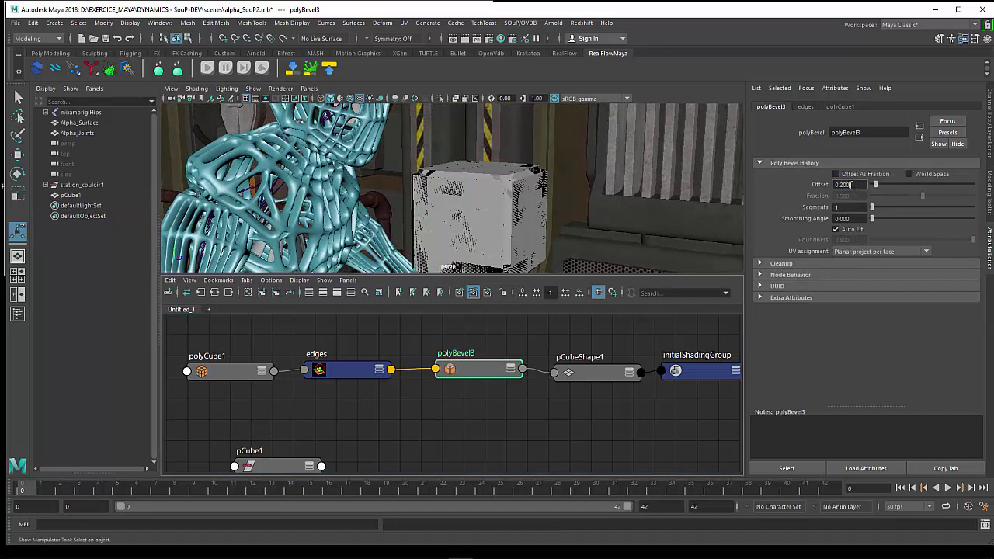
{"action": "type", "text": "0.1"}
{"action": "key", "text": "Return"}
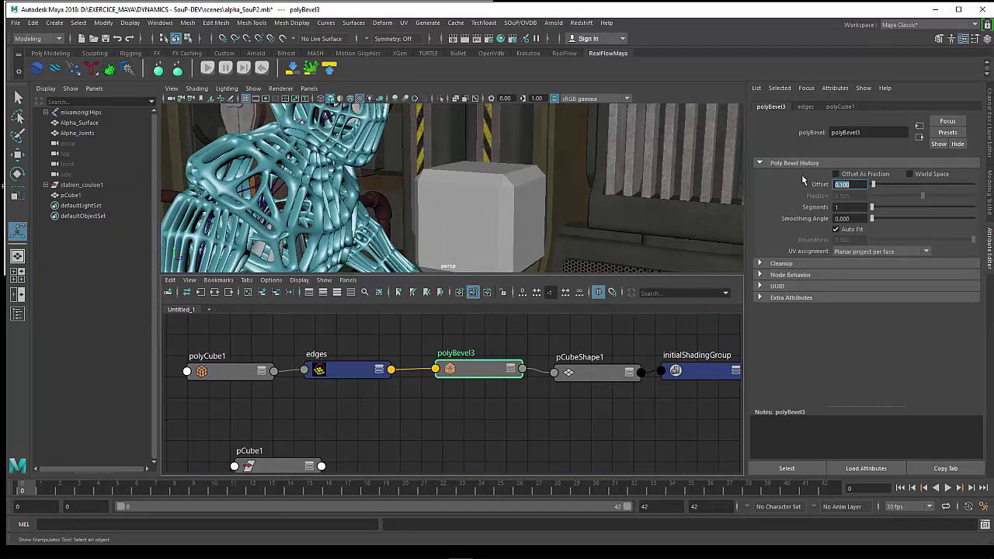
{"action": "left_click", "coordinate": [522, 227]}
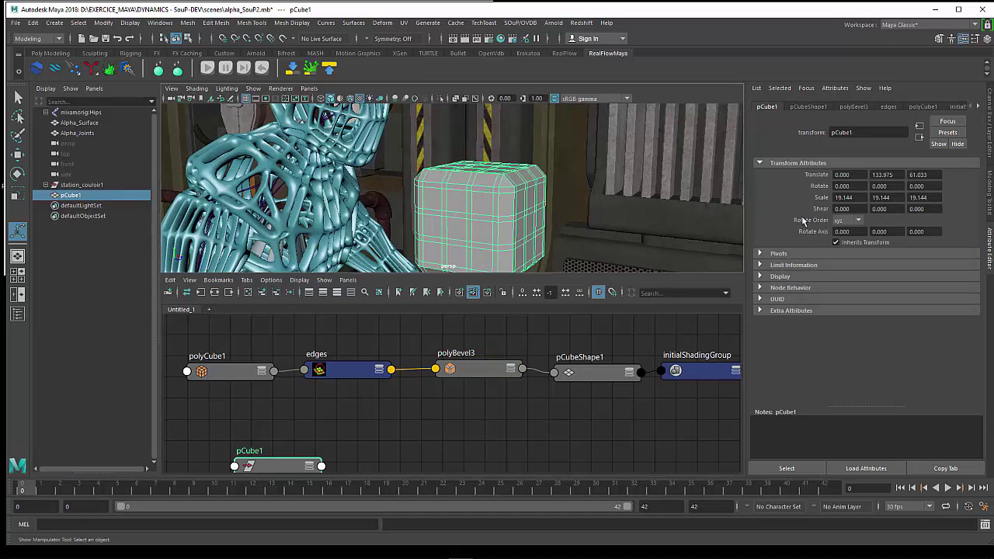
Try a smaller polyBevel3 Offset of 0.06 and inspect the cube and edges node.
{"action": "left_click", "coordinate": [488, 374]}
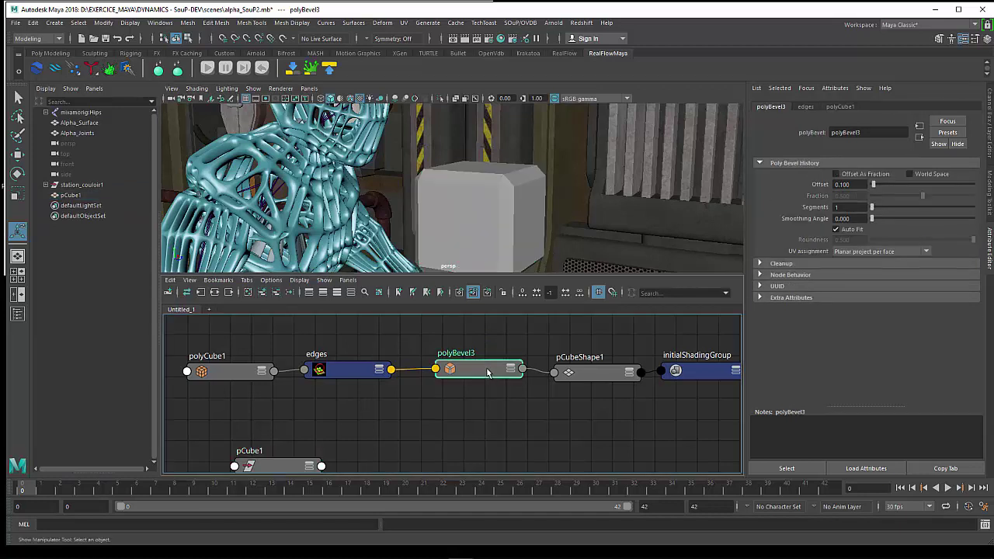
{"action": "left_click", "coordinate": [853, 185]}
{"action": "type", "text": "0.0"}
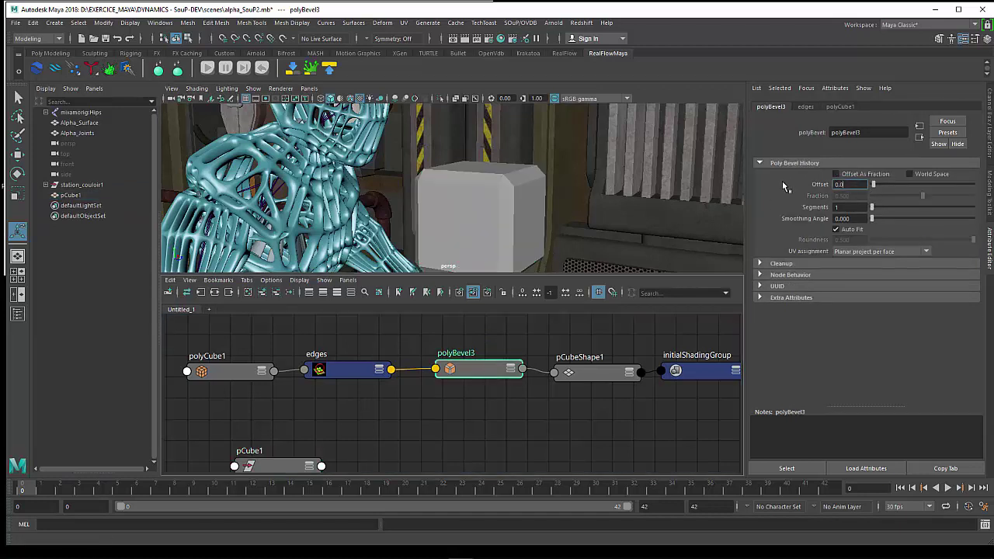
{"action": "key", "text": "Return"}
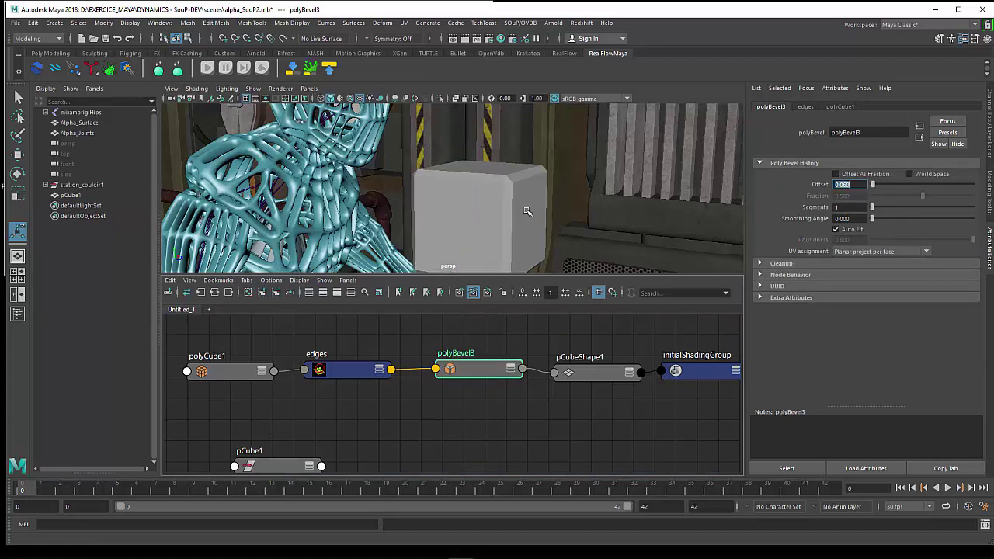
{"action": "left_click", "coordinate": [528, 227]}
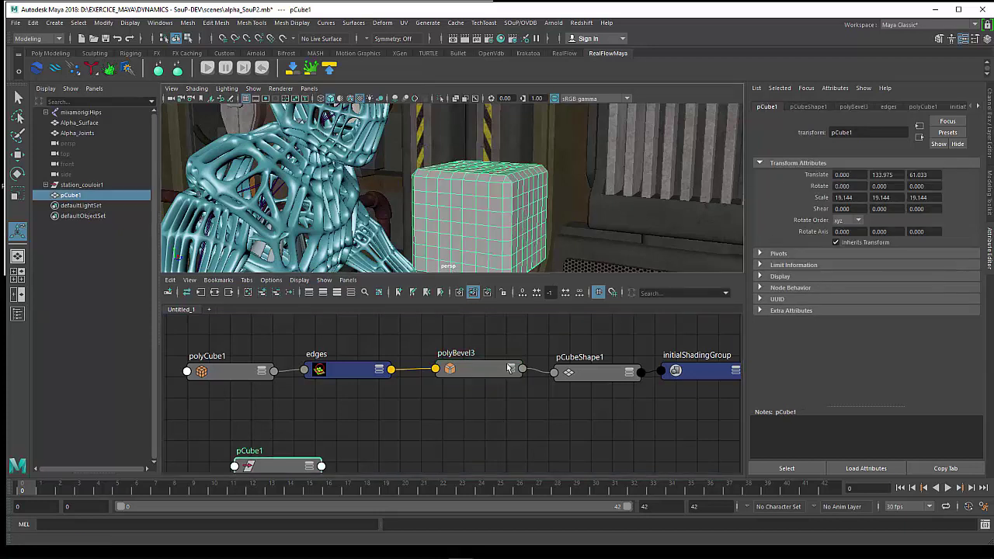
{"action": "left_click", "coordinate": [475, 380]}
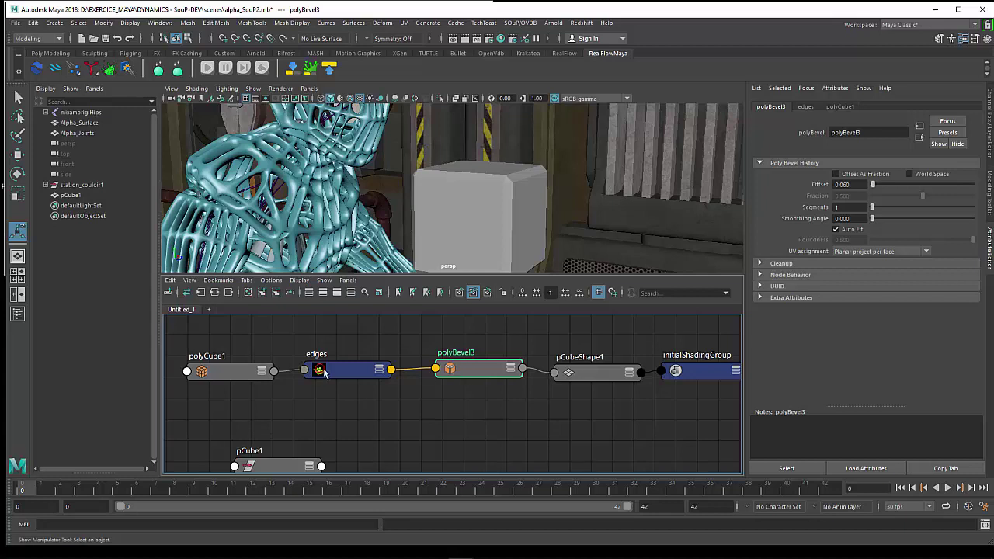
{"action": "left_click", "coordinate": [325, 373]}
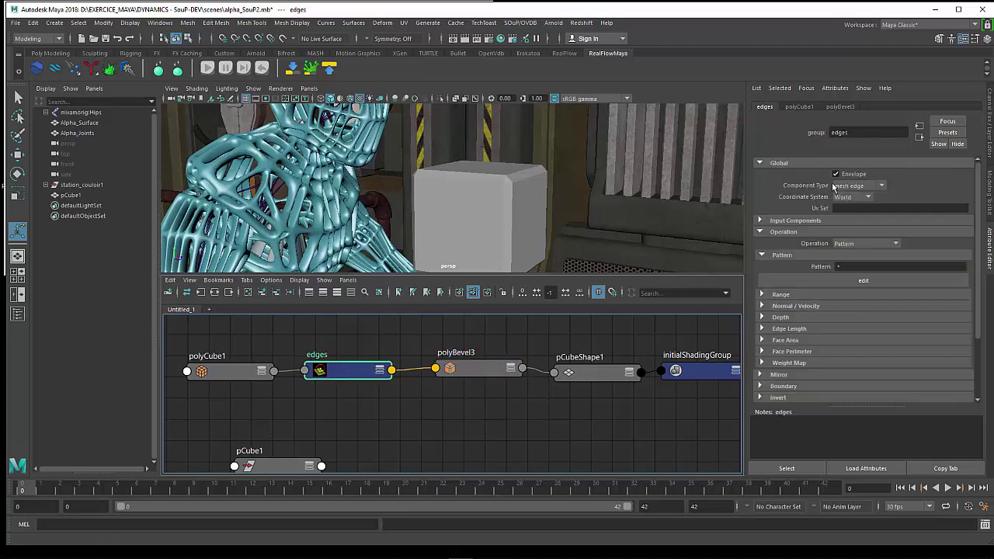
{"action": "left_click", "coordinate": [513, 237]}
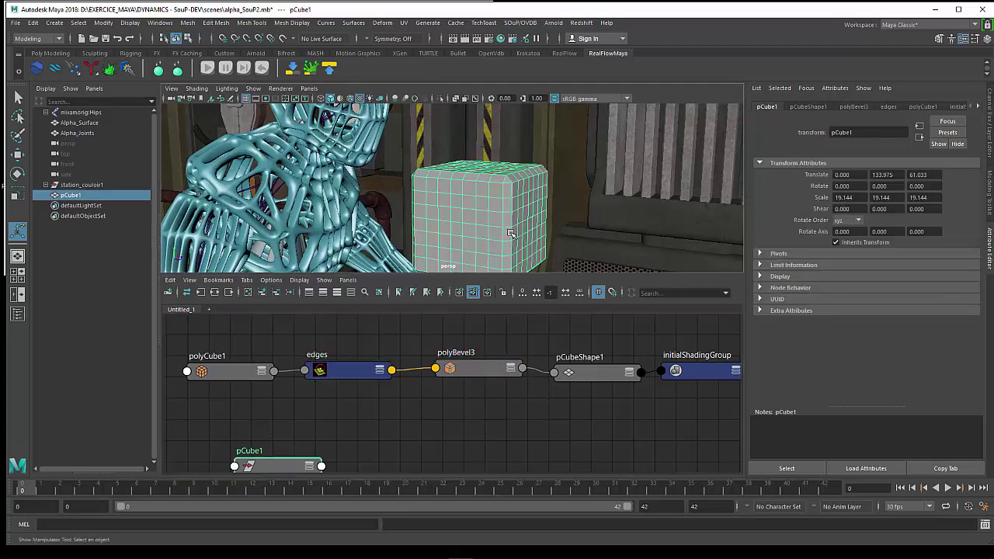
Restore polyBevel3's Offset to 0.1 and examine the cube's bevelled edges up close.
{"action": "left_click", "coordinate": [480, 370]}
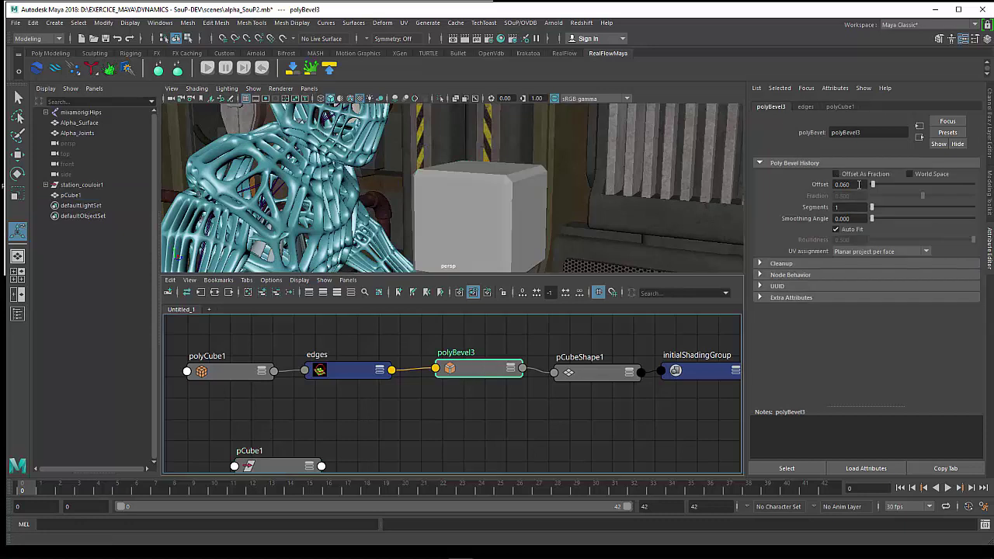
{"action": "left_click", "coordinate": [859, 184]}
{"action": "type", "text": "0.1"}
{"action": "key", "text": "Return"}
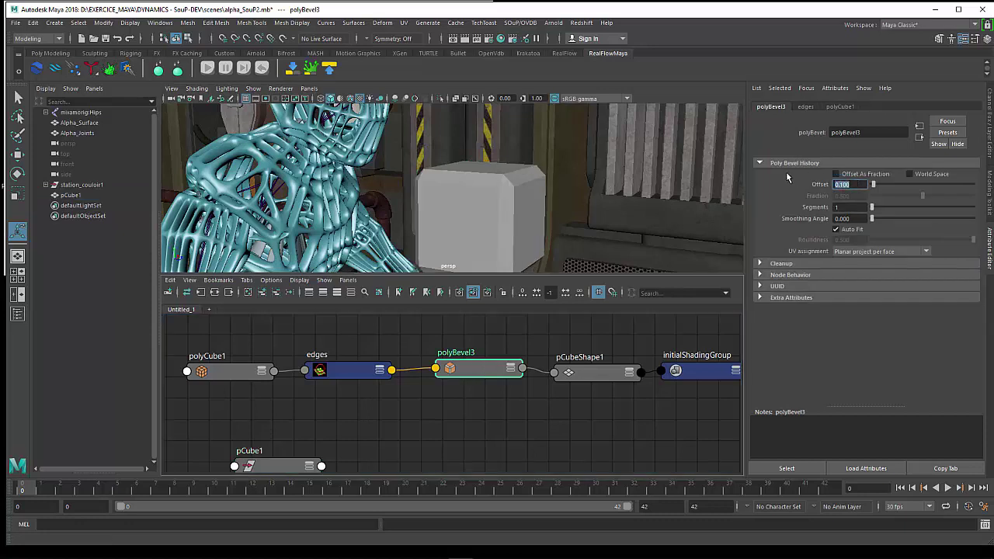
{"action": "left_click", "coordinate": [513, 214]}
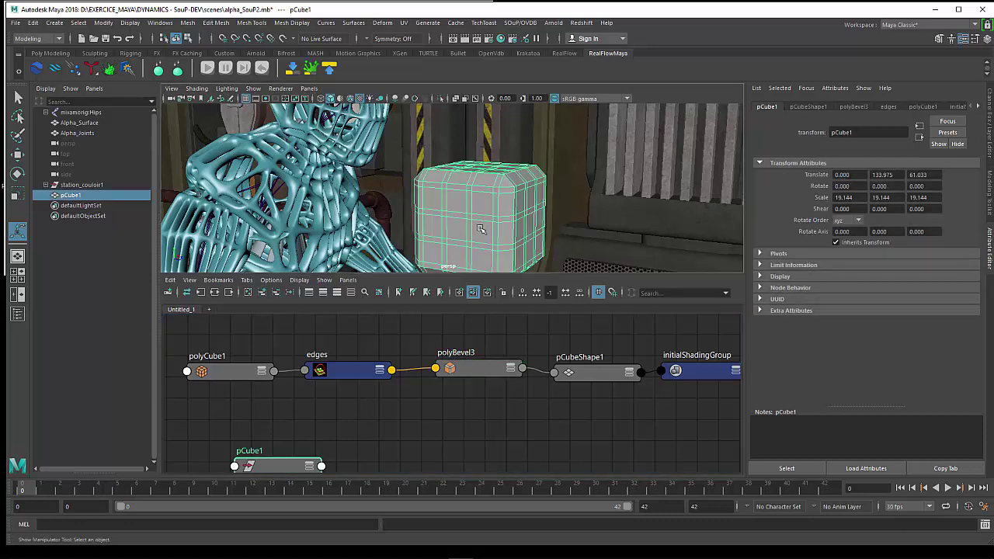
{"action": "left_click_drag", "start_coordinate": [481, 227], "coordinate": [498, 218], "text": "alt"}
{"action": "right_click_drag", "start_coordinate": [498, 219], "coordinate": [610, 216], "text": "alt"}
{"action": "middle_click_drag", "start_coordinate": [610, 216], "coordinate": [563, 206], "text": "alt"}
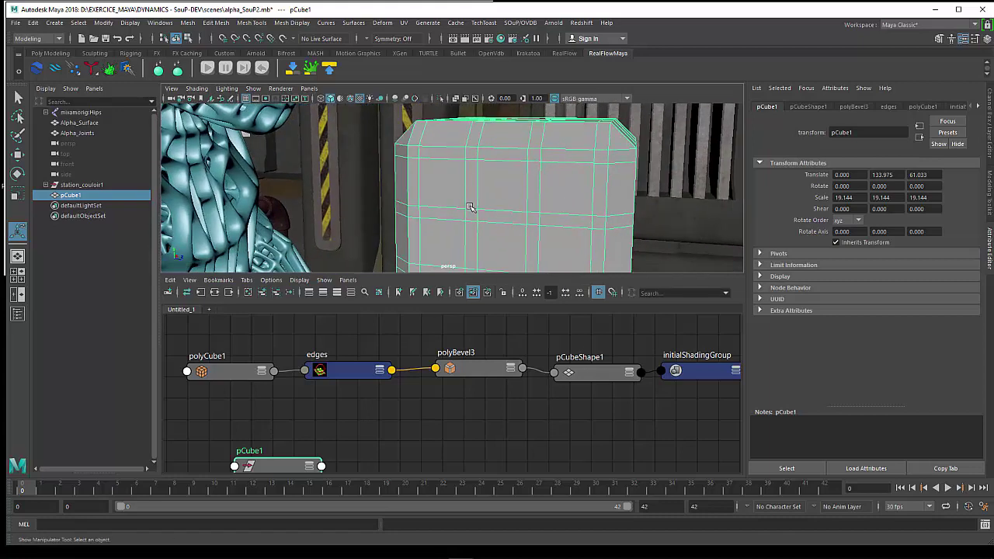
{"action": "key", "text": "f"}
{"action": "left_click_drag", "start_coordinate": [541, 220], "coordinate": [481, 226], "text": "alt"}
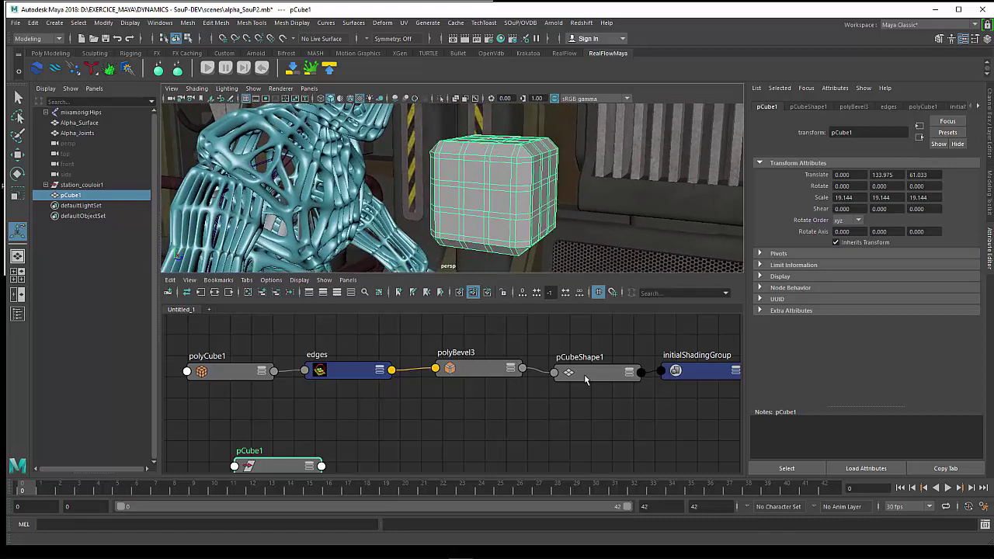
Move the edges, polyBevel3, pCubeShape1 and initialShadingGroup nodes upward to tidy the graph.
{"action": "left_click_drag", "start_coordinate": [584, 379], "coordinate": [584, 371]}
{"action": "left_click", "coordinate": [474, 369]}
{"action": "left_click_drag", "start_coordinate": [474, 369], "coordinate": [465, 351]}
{"action": "left_click", "coordinate": [362, 373]}
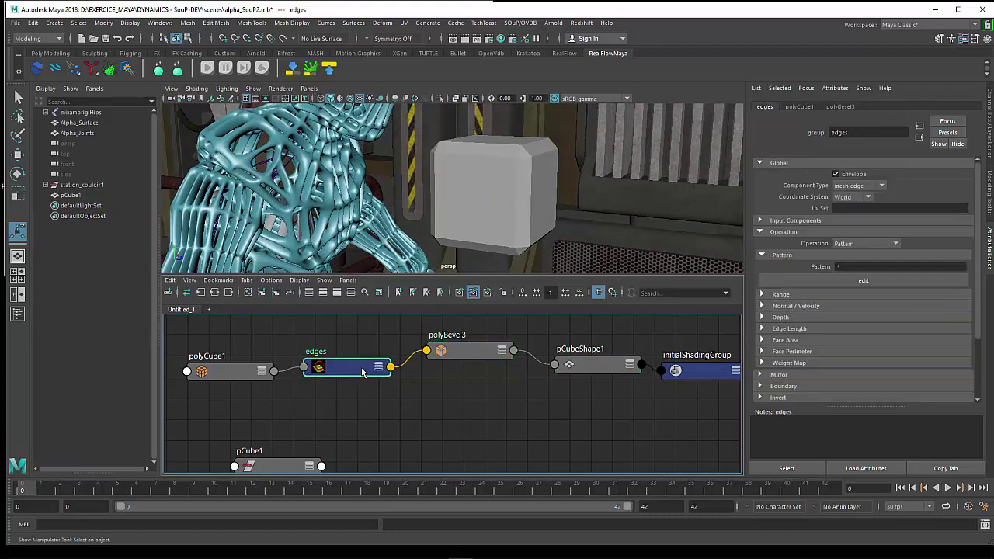
{"action": "left_click_drag", "start_coordinate": [362, 373], "coordinate": [362, 364]}
{"action": "left_click_drag", "start_coordinate": [695, 375], "coordinate": [696, 355]}
{"action": "left_click_drag", "start_coordinate": [604, 381], "coordinate": [597, 365]}
{"action": "left_click_drag", "start_coordinate": [481, 355], "coordinate": [526, 368]}
Delete the polyBevel3-to-pCubeShape1 link and shift pCubeShape1 and initialShadingGroup right.
{"action": "key", "text": "Delete"}
{"action": "left_click_drag", "start_coordinate": [596, 357], "coordinate": [608, 354]}
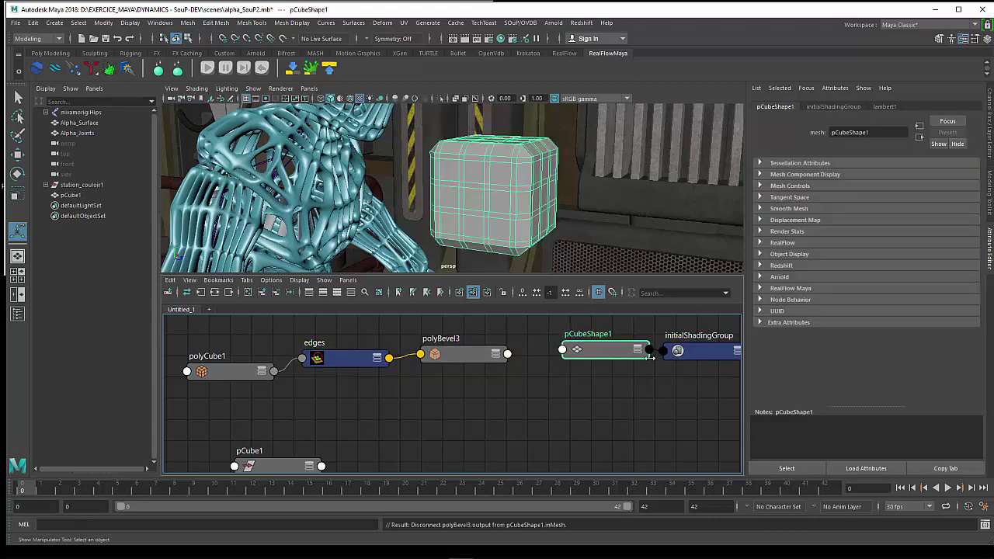
{"action": "left_click_drag", "start_coordinate": [684, 356], "coordinate": [718, 352]}
{"action": "left_click_drag", "start_coordinate": [620, 356], "coordinate": [650, 350]}
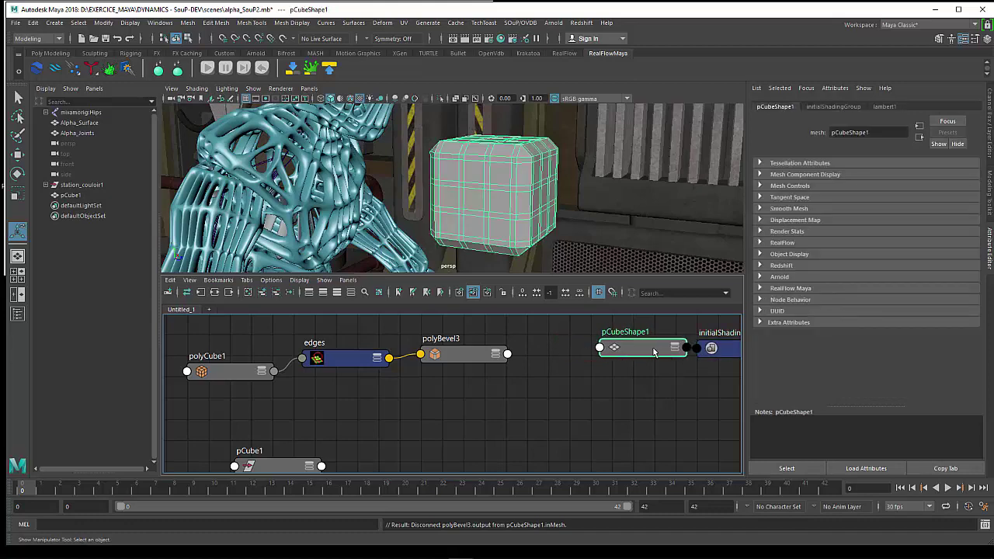
{"action": "left_click", "coordinate": [322, 403]}
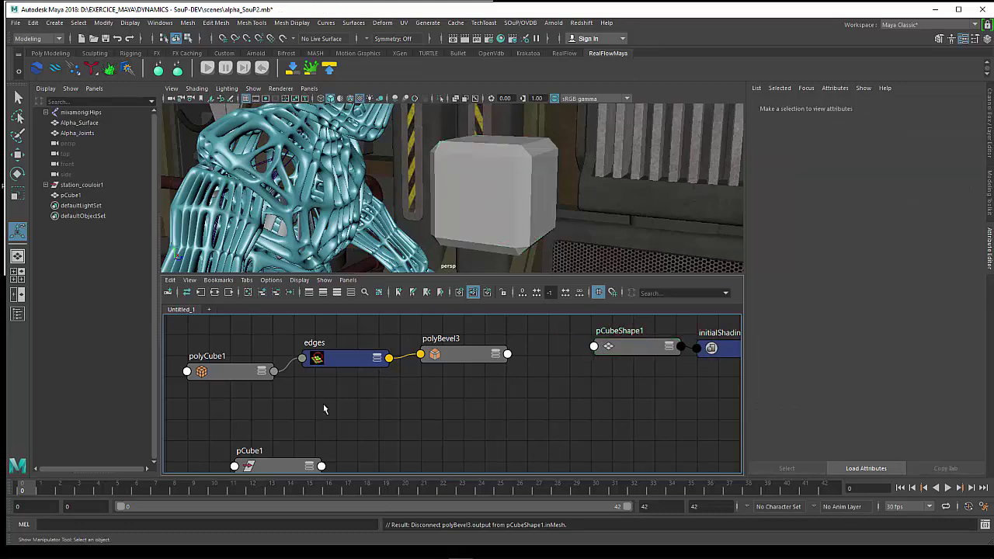
Add a SOuP group node, remove its time conversion node, and rename it faces1.
{"action": "left_click", "coordinate": [520, 23]}
{"action": "mouse_move", "coordinate": [531, 41]}
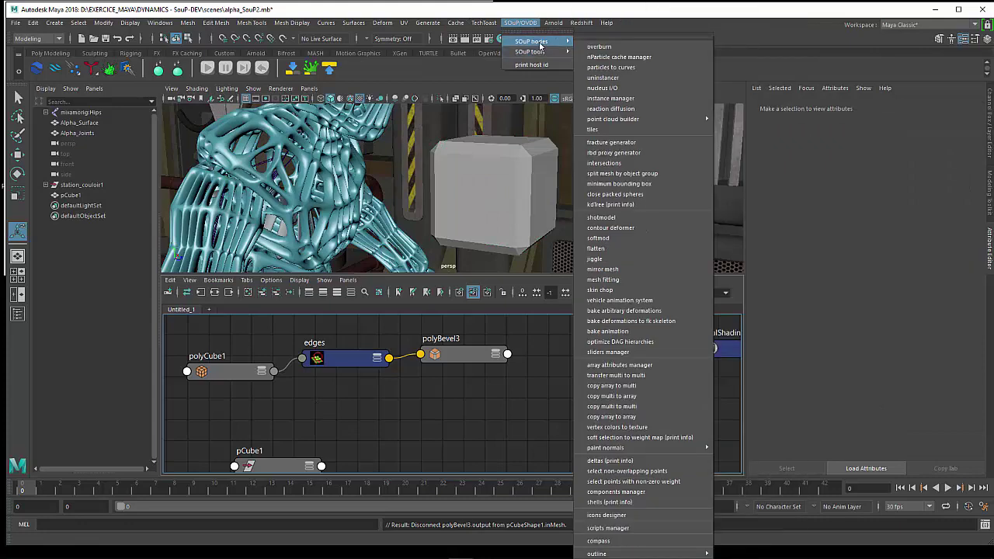
{"action": "left_click", "coordinate": [620, 440]}
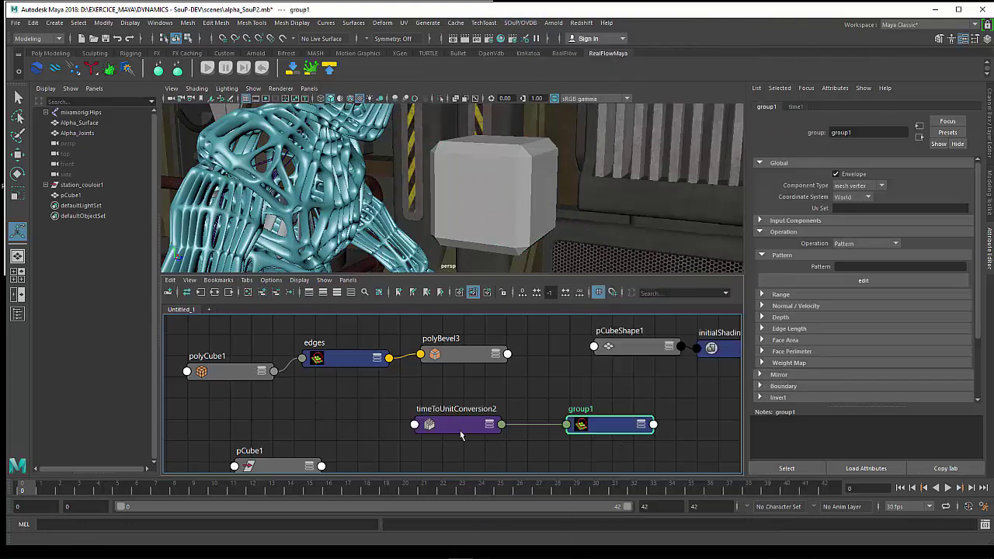
{"action": "left_click", "coordinate": [451, 426]}
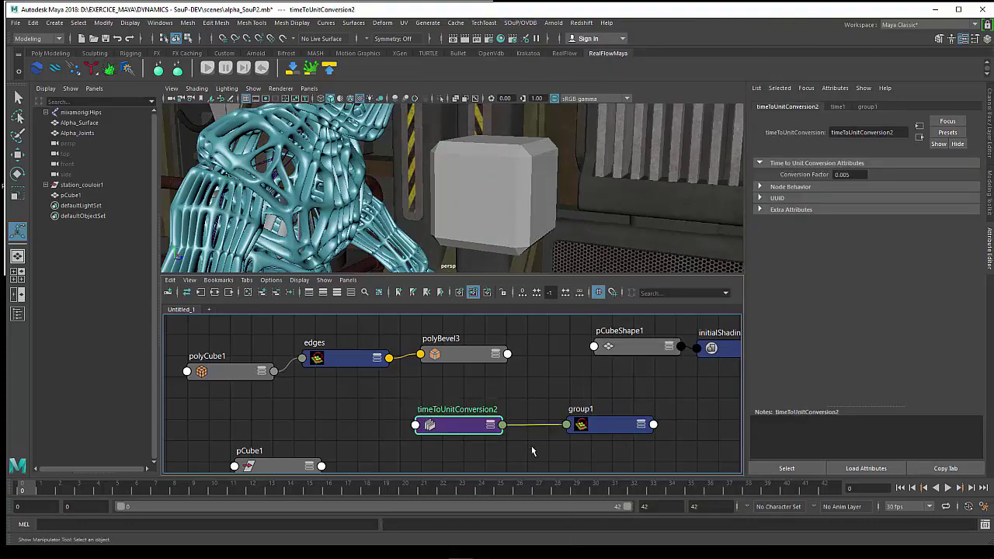
{"action": "key", "text": "Delete"}
{"action": "left_click", "coordinate": [592, 425]}
{"action": "left_click_drag", "start_coordinate": [591, 426], "coordinate": [351, 410]}
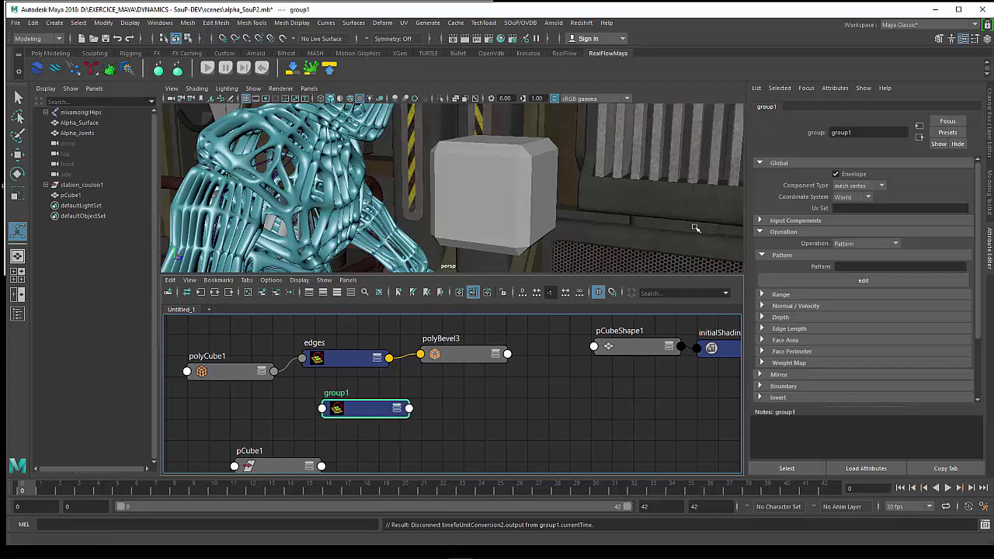
{"action": "left_click", "coordinate": [865, 132]}
{"action": "double_click", "coordinate": [864, 132]}
{"action": "type", "text": "f"}
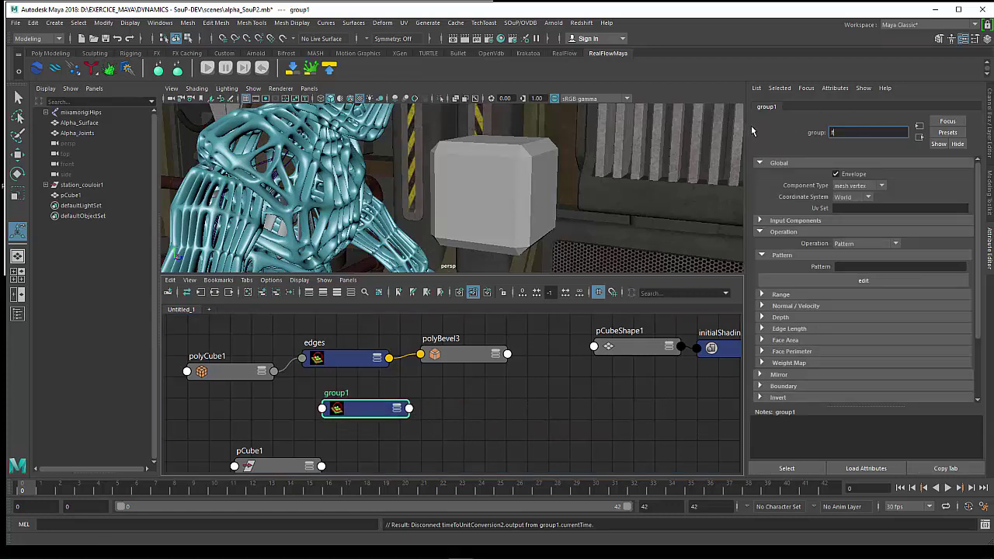
{"action": "type", "text": "aces1"}
{"action": "key", "text": "Return"}
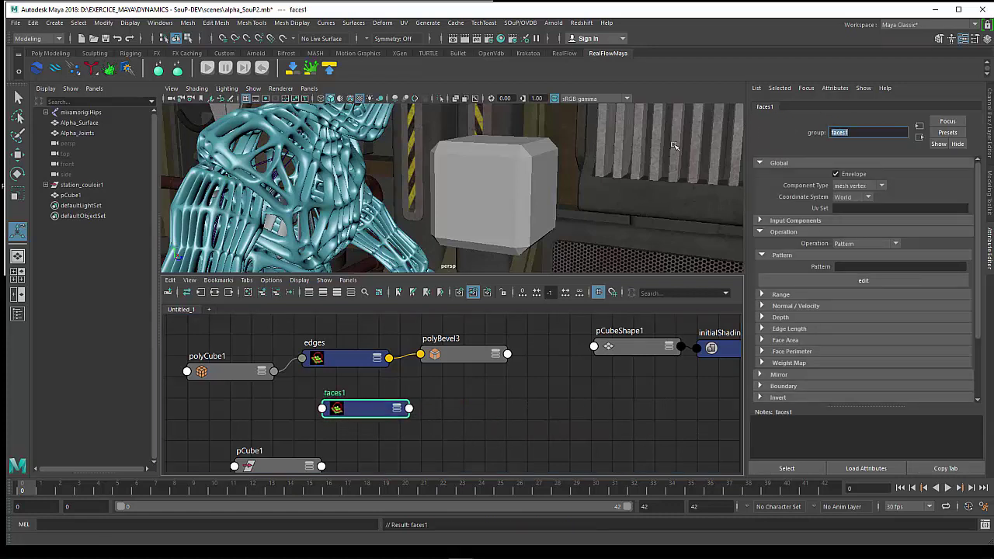
Connect polyCube1's output into faces1's inGeometry.
{"action": "left_click", "coordinate": [275, 374]}
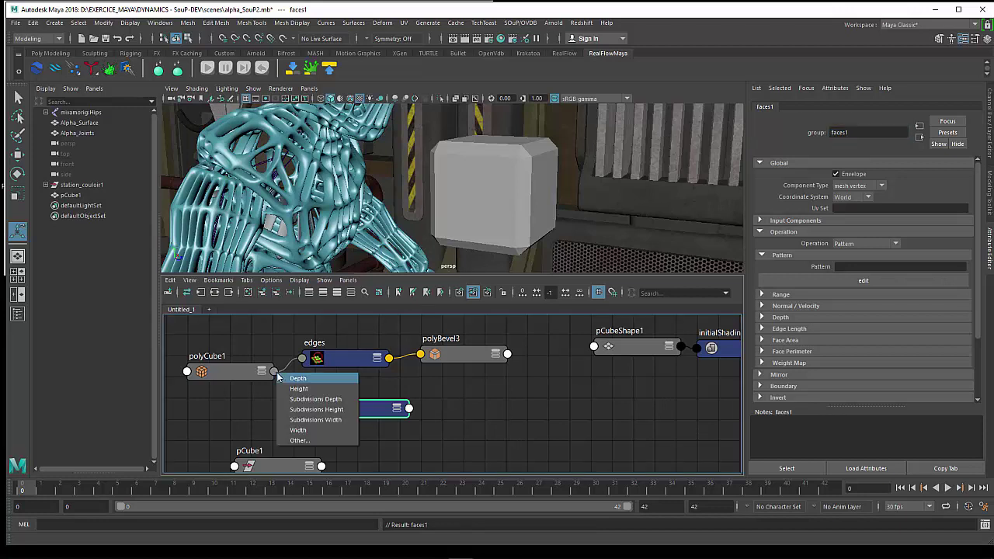
{"action": "left_click", "coordinate": [248, 409]}
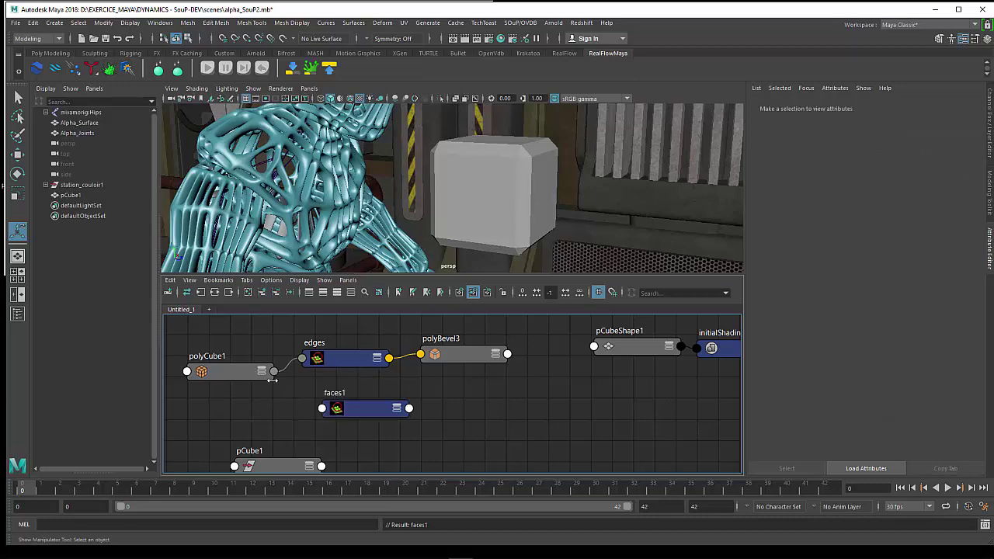
{"action": "left_click_drag", "start_coordinate": [268, 377], "coordinate": [324, 412]}
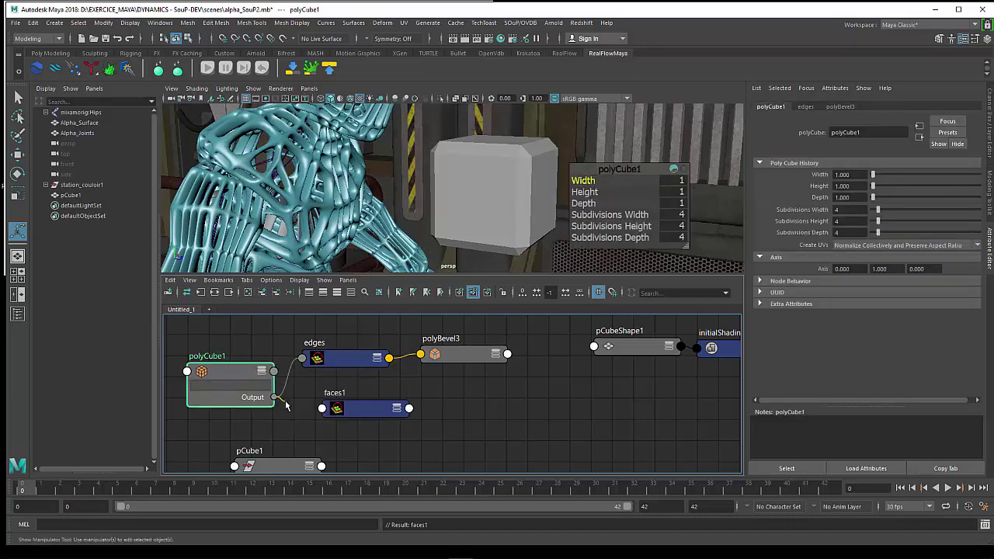
{"action": "left_click_drag", "start_coordinate": [323, 410], "coordinate": [338, 415]}
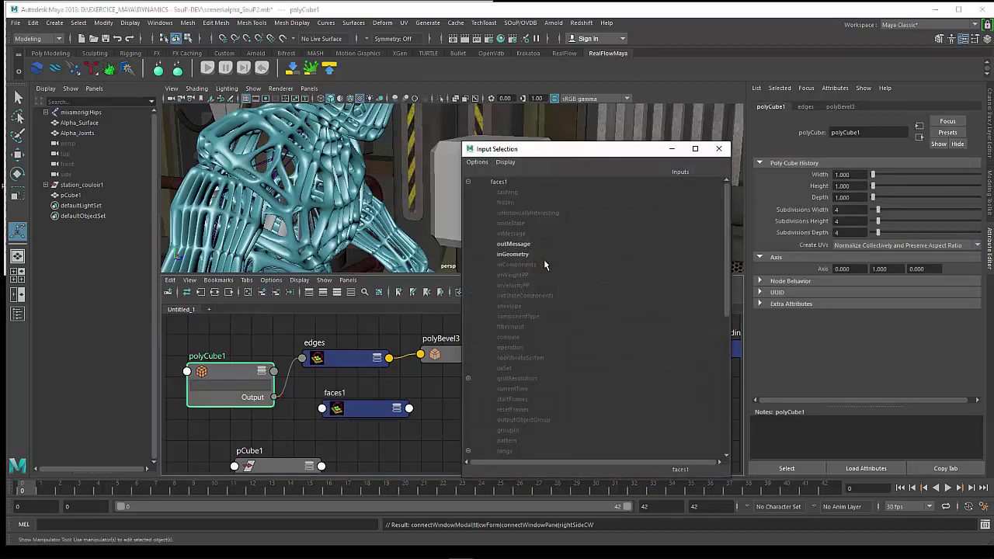
{"action": "left_click", "coordinate": [513, 254]}
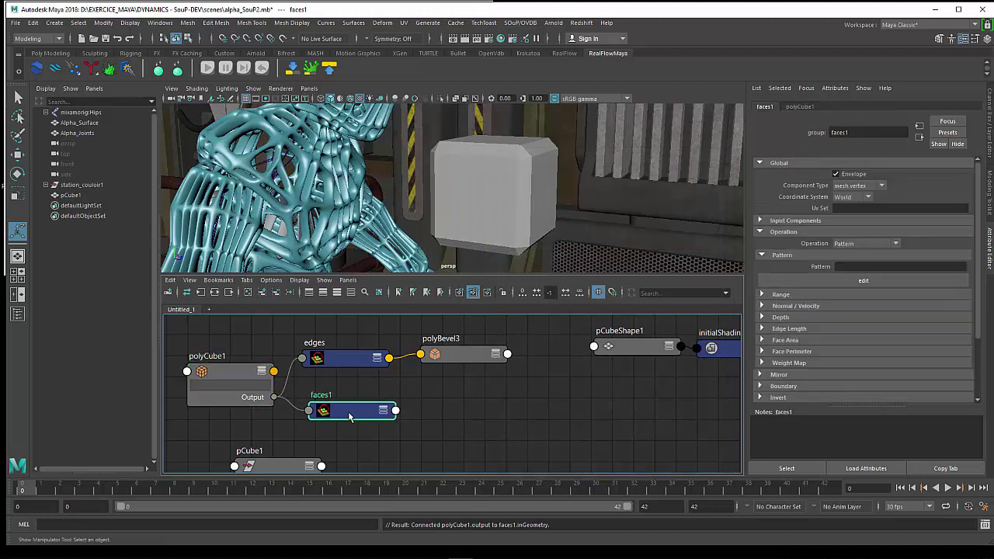
Set faces1's Component Type to mesh face, edit its Pattern, and rearrange the graph.
{"action": "left_click", "coordinate": [844, 191]}
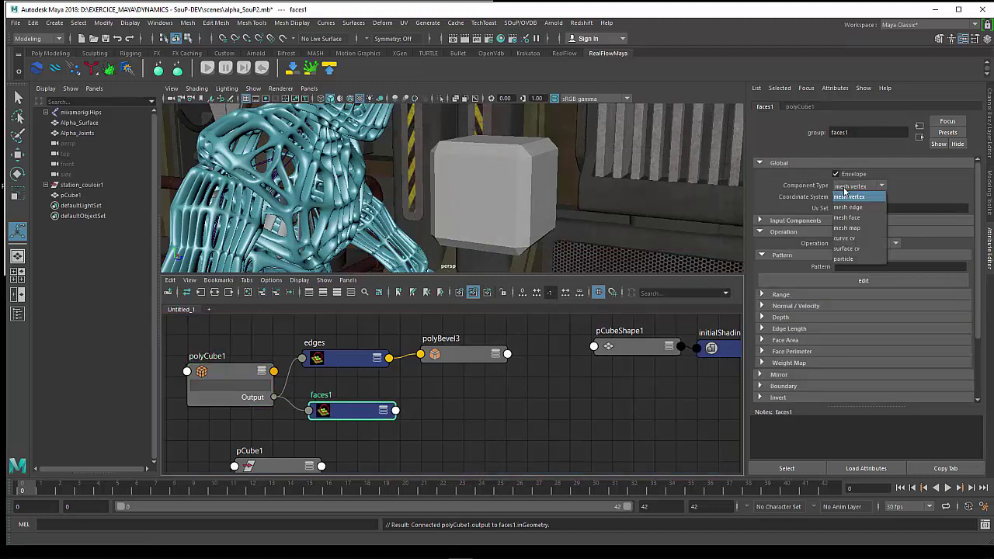
{"action": "left_click", "coordinate": [851, 230]}
{"action": "left_click", "coordinate": [850, 266]}
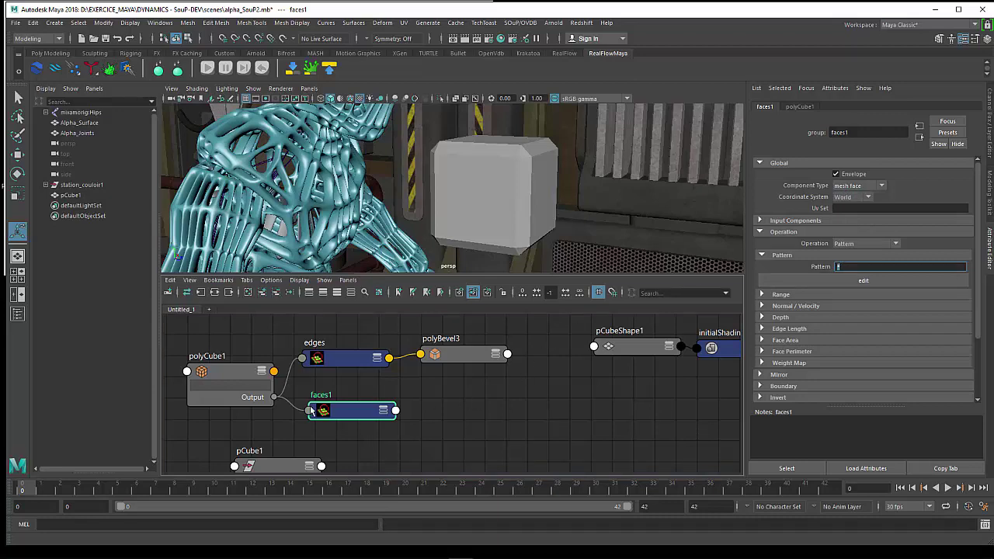
{"action": "left_click_drag", "start_coordinate": [347, 410], "coordinate": [453, 414]}
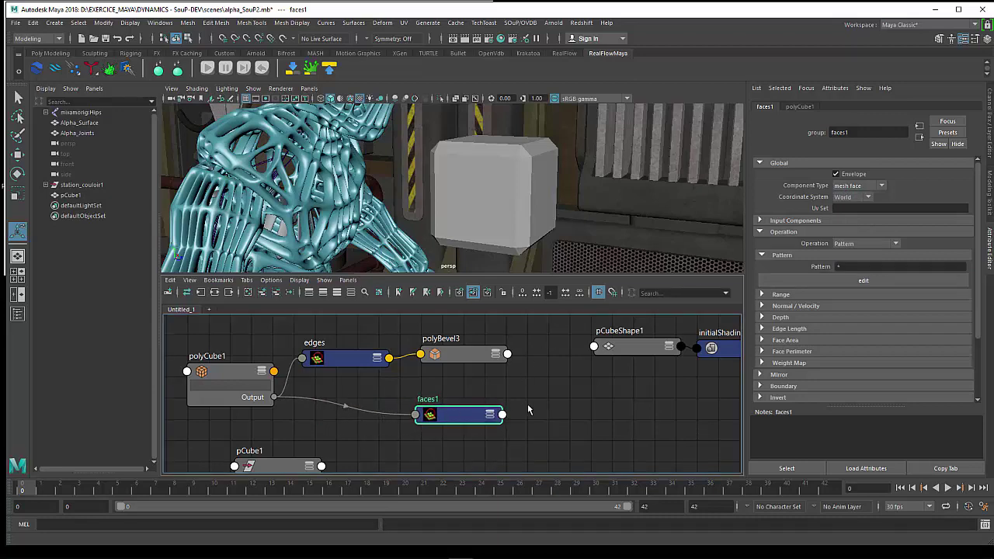
{"action": "middle_click_drag", "start_coordinate": [544, 407], "coordinate": [533, 410]}
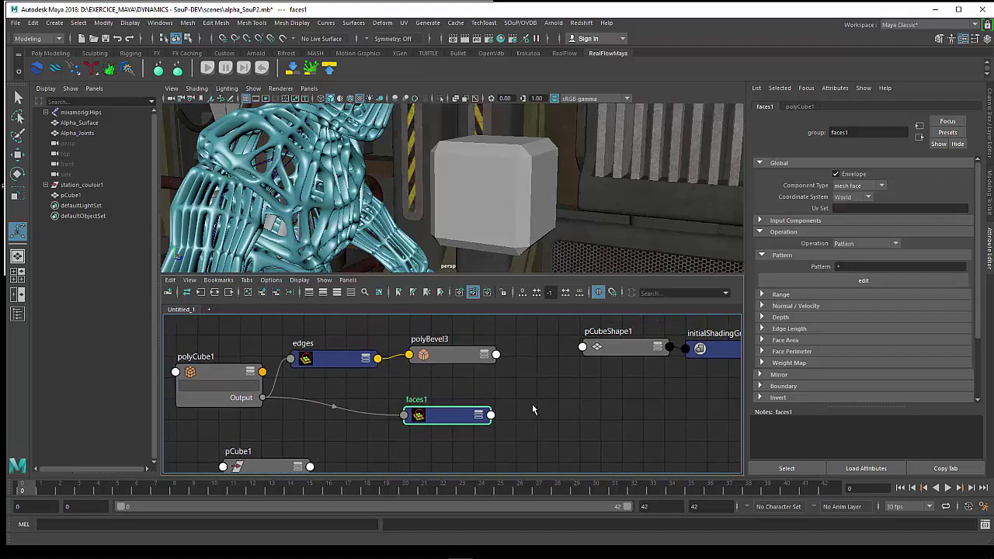
{"action": "left_click_drag", "start_coordinate": [458, 357], "coordinate": [459, 354]}
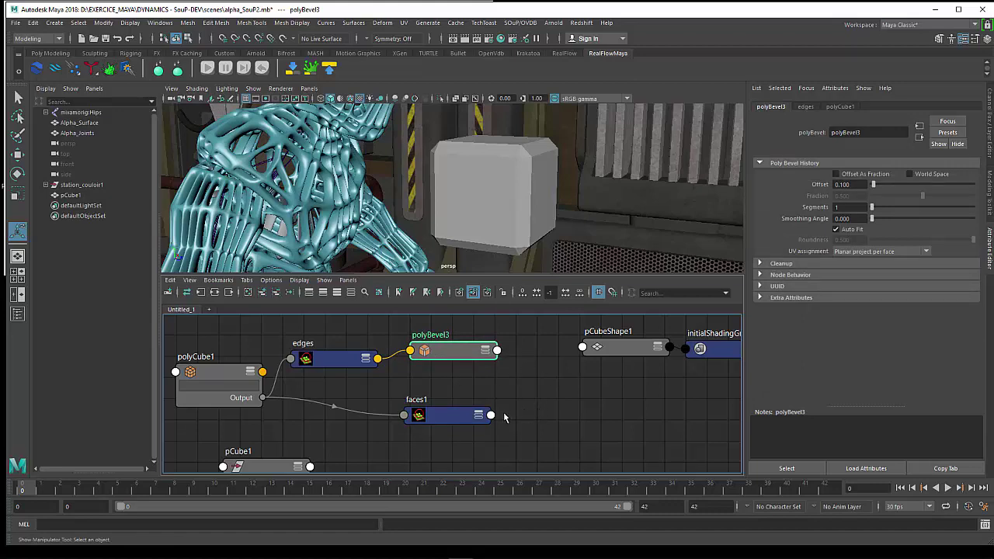
{"action": "mouse_move", "coordinate": [507, 416]}
{"action": "middle_mouse_down"}
{"action": "mouse_move", "coordinate": [479, 432]}
{"action": "mouse_move", "coordinate": [501, 426]}
{"action": "middle_mouse_up"}
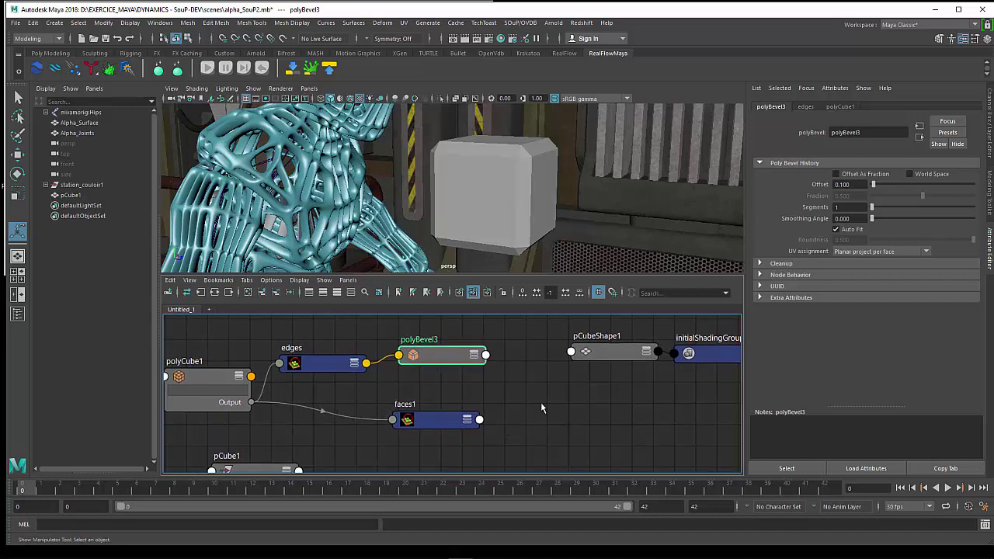
{"action": "left_click", "coordinate": [466, 423]}
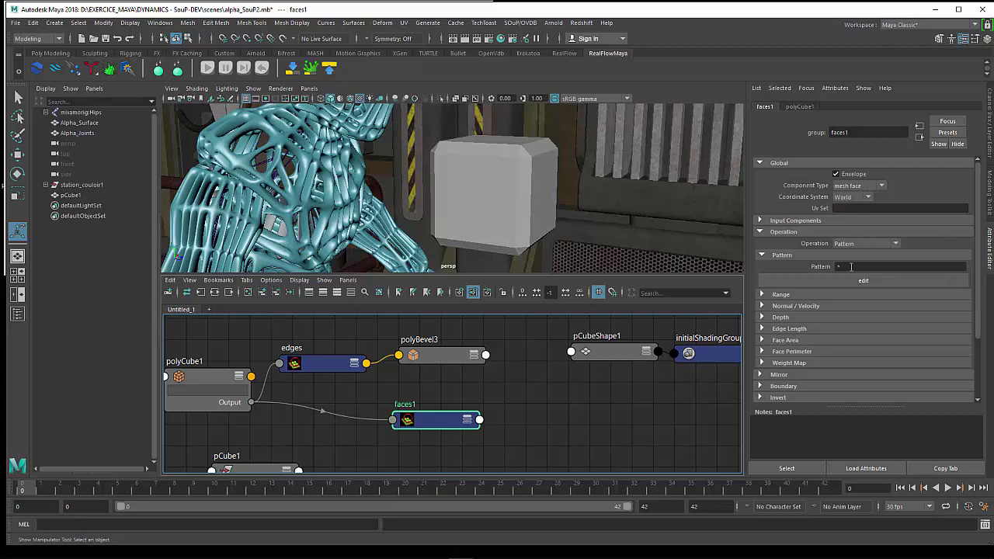
{"action": "left_click", "coordinate": [539, 399]}
Add another SOuP group node and delete its timeToUnitConversion2 node.
{"action": "left_click", "coordinate": [518, 23]}
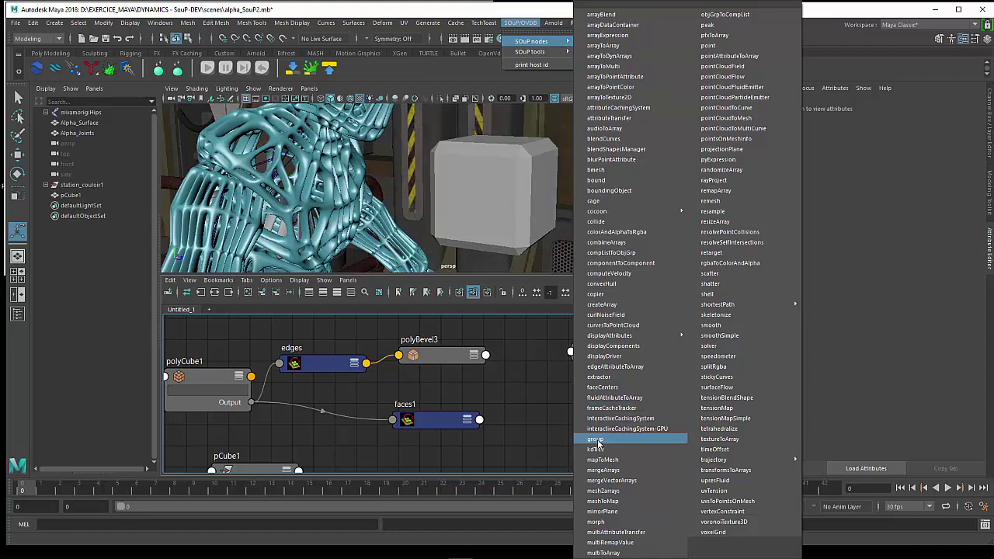
{"action": "left_click", "coordinate": [595, 439]}
{"action": "left_click_drag", "start_coordinate": [517, 388], "coordinate": [593, 448]}
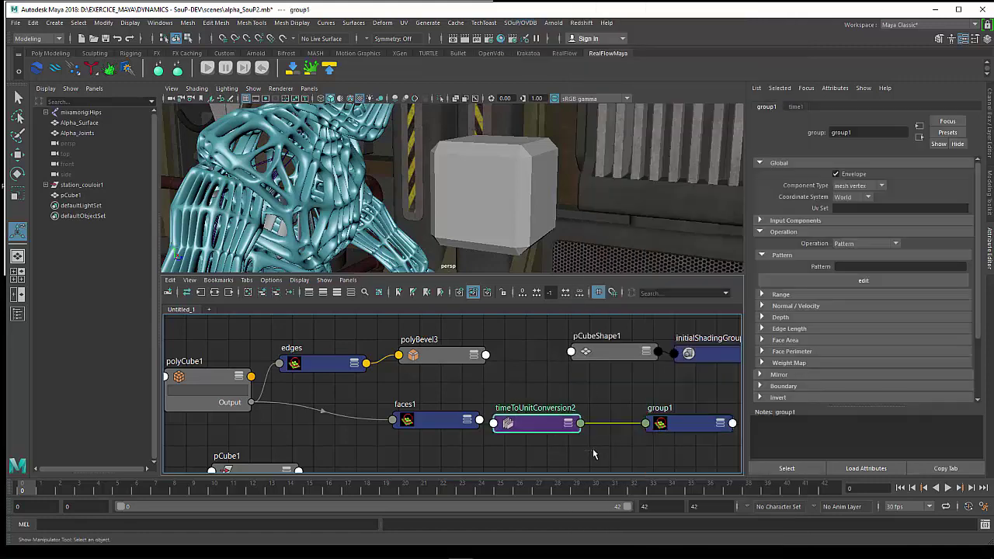
{"action": "key", "text": "Delete"}
{"action": "left_click_drag", "start_coordinate": [672, 431], "coordinate": [553, 386]}
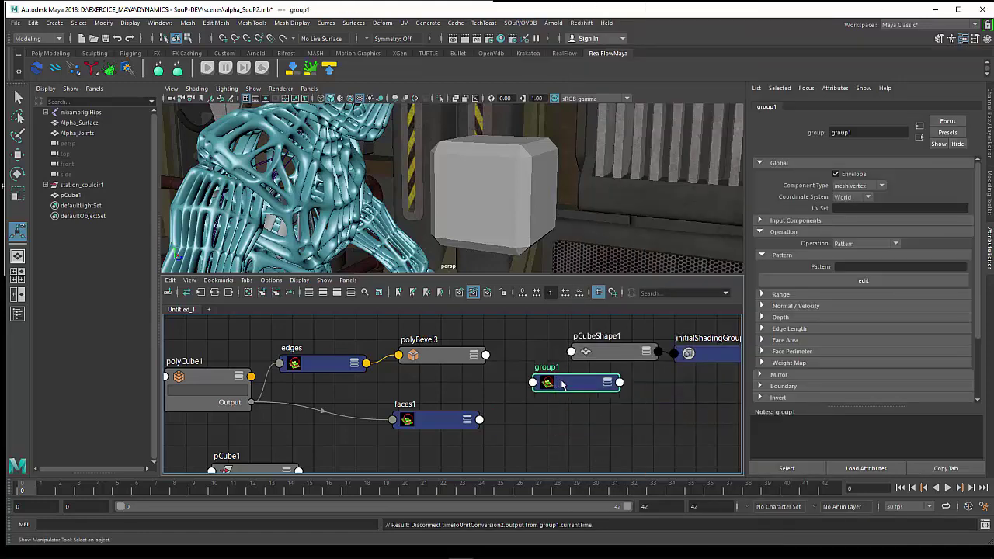
Rename group1 to faces_restantes and place it below pCubeShape1.
{"action": "double_click", "coordinate": [841, 133]}
{"action": "left_click_drag", "start_coordinate": [842, 133], "coordinate": [791, 131]}
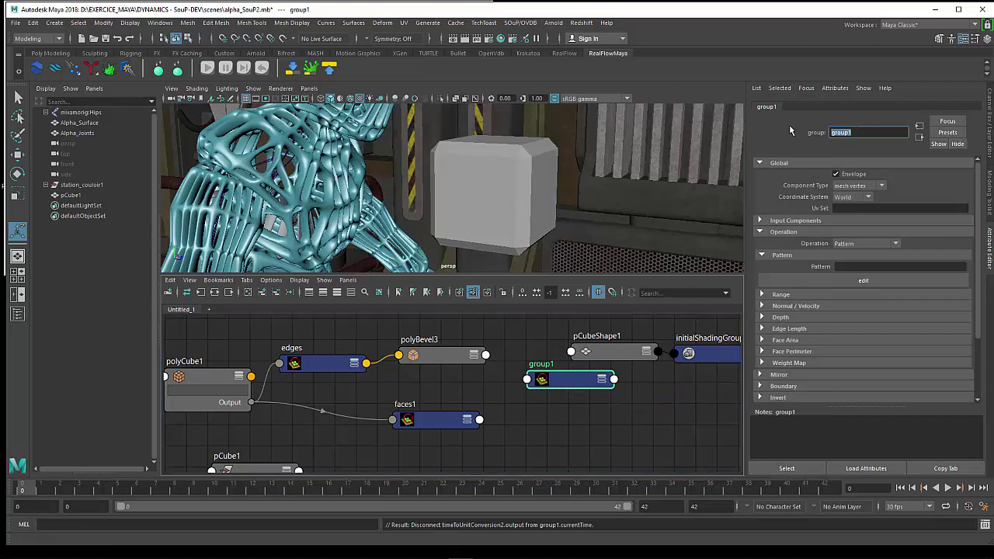
{"action": "type", "text": "fa"}
{"action": "type", "text": "ces_restantes"}
{"action": "key", "text": "Return"}
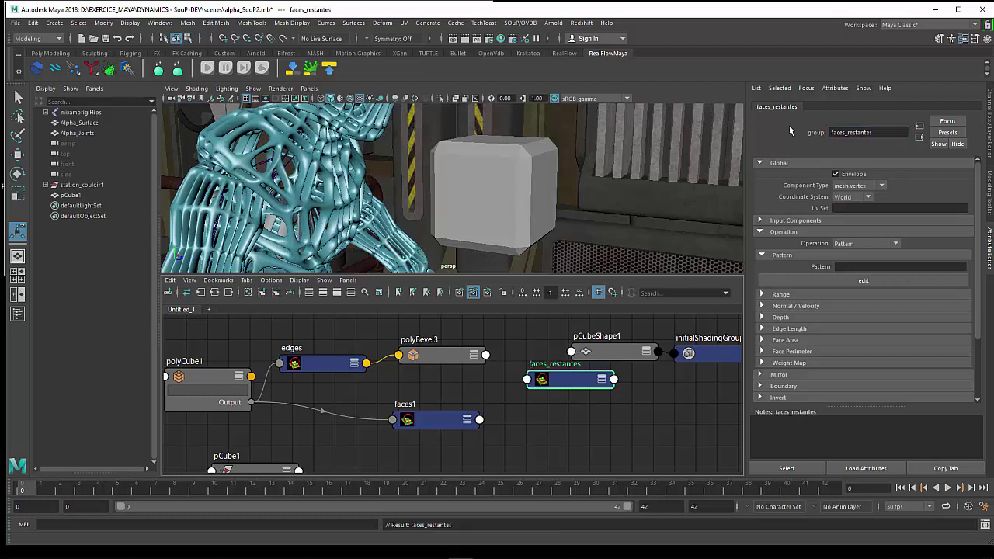
{"action": "mouse_move", "coordinate": [565, 387]}
{"action": "left_mouse_down"}
{"action": "mouse_move", "coordinate": [582, 397]}
{"action": "mouse_move", "coordinate": [581, 386]}
{"action": "mouse_move", "coordinate": [569, 410]}
{"action": "left_mouse_up"}
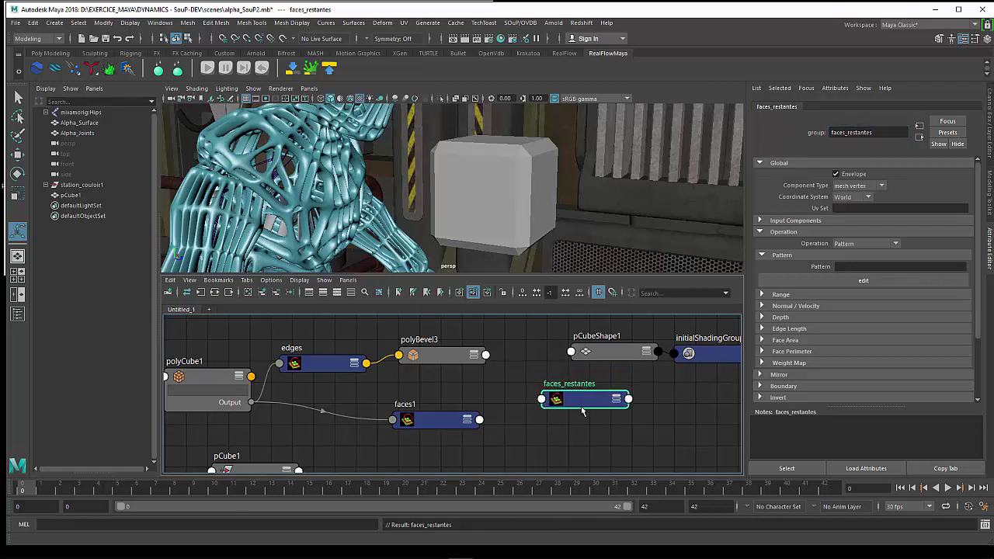
Connect faces1's Out Components to faces_restantes' In Components and compact faces1's port display.
{"action": "left_click", "coordinate": [480, 420]}
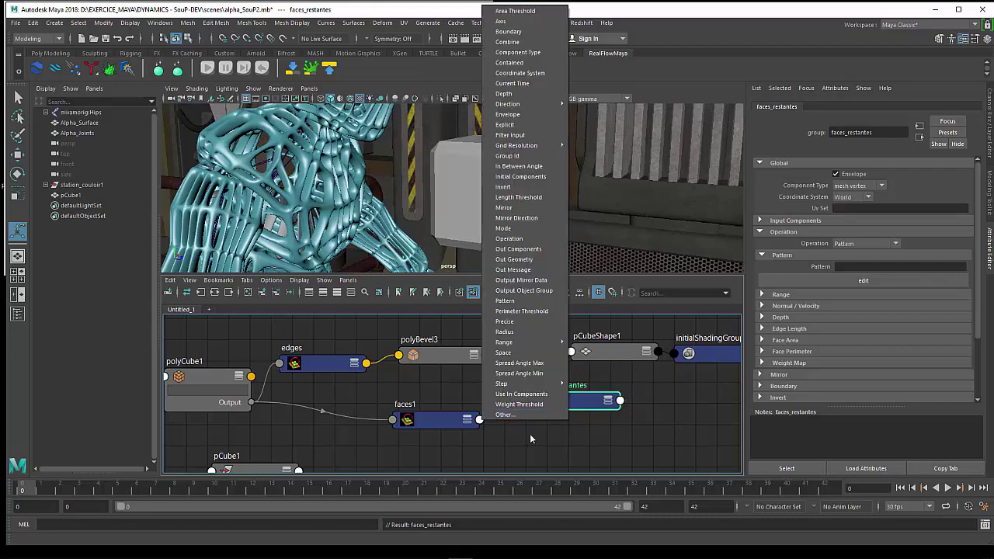
{"action": "left_click", "coordinate": [598, 436]}
{"action": "left_click", "coordinate": [575, 417]}
{"action": "left_click_drag", "start_coordinate": [575, 417], "coordinate": [574, 422]}
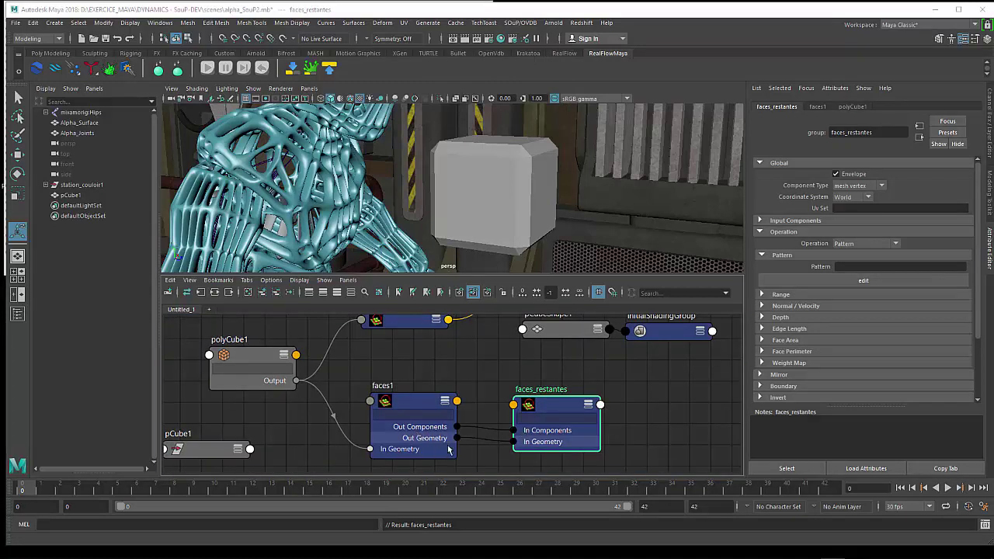
{"action": "left_click", "coordinate": [448, 402]}
{"action": "left_click", "coordinate": [448, 403]}
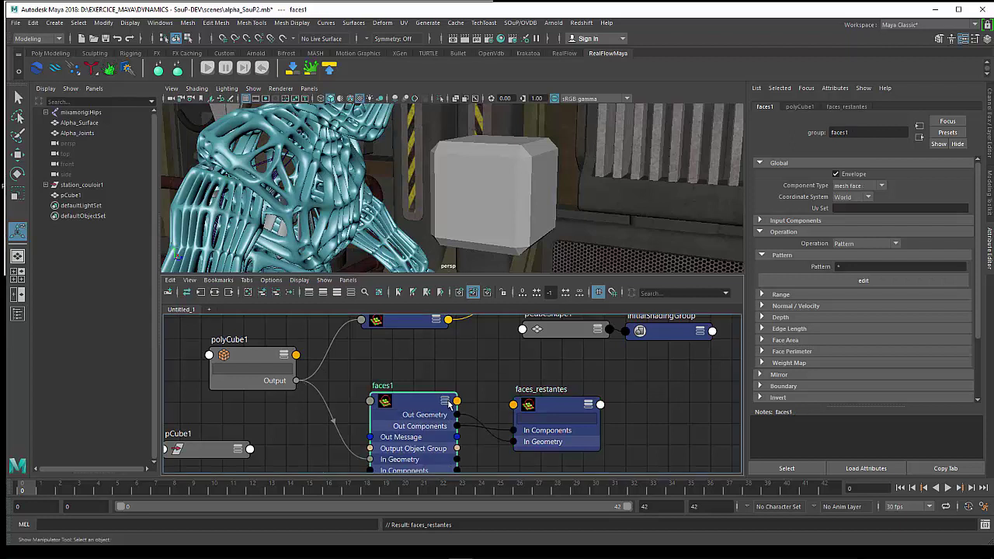
{"action": "left_click_drag", "start_coordinate": [447, 407], "coordinate": [445, 405]}
{"action": "left_click", "coordinate": [445, 401]}
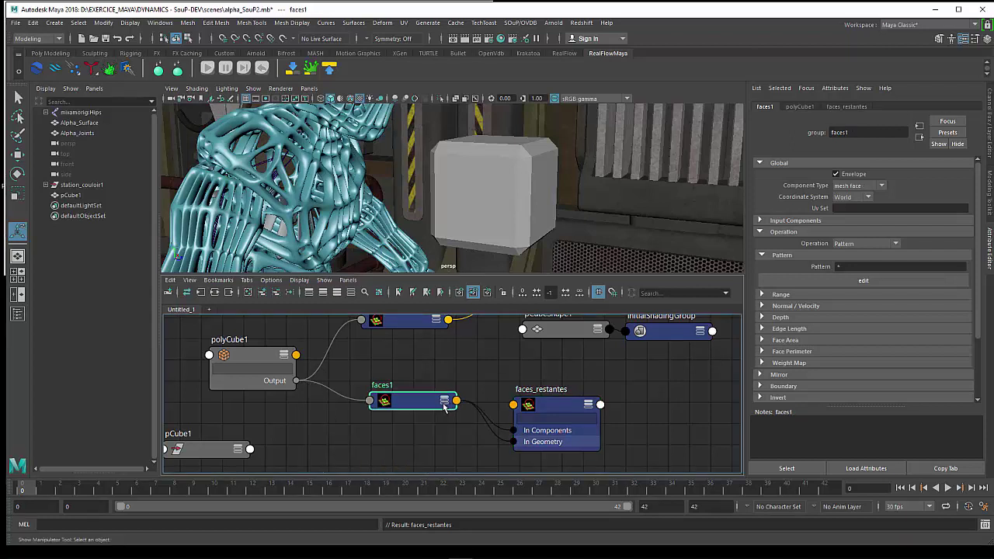
{"action": "left_click", "coordinate": [444, 402]}
{"action": "left_click", "coordinate": [444, 402]}
{"action": "left_click", "coordinate": [445, 402]}
{"action": "left_click", "coordinate": [444, 402]}
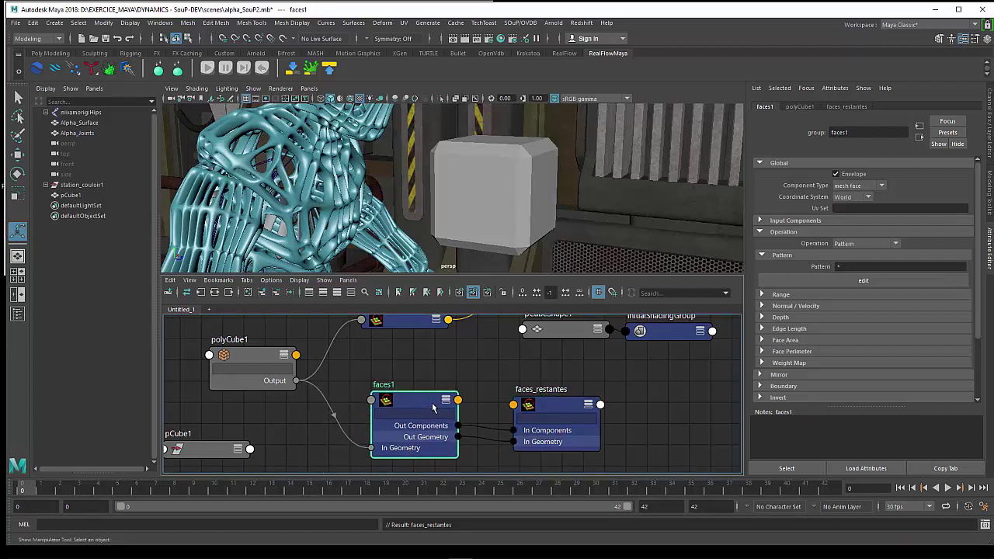
Connect the edges node's Out Geometry to faces_restantes' In Geometry.
{"action": "middle_click_drag", "start_coordinate": [461, 392], "coordinate": [442, 405], "text": "alt"}
{"action": "left_click_drag", "start_coordinate": [536, 423], "coordinate": [542, 397]}
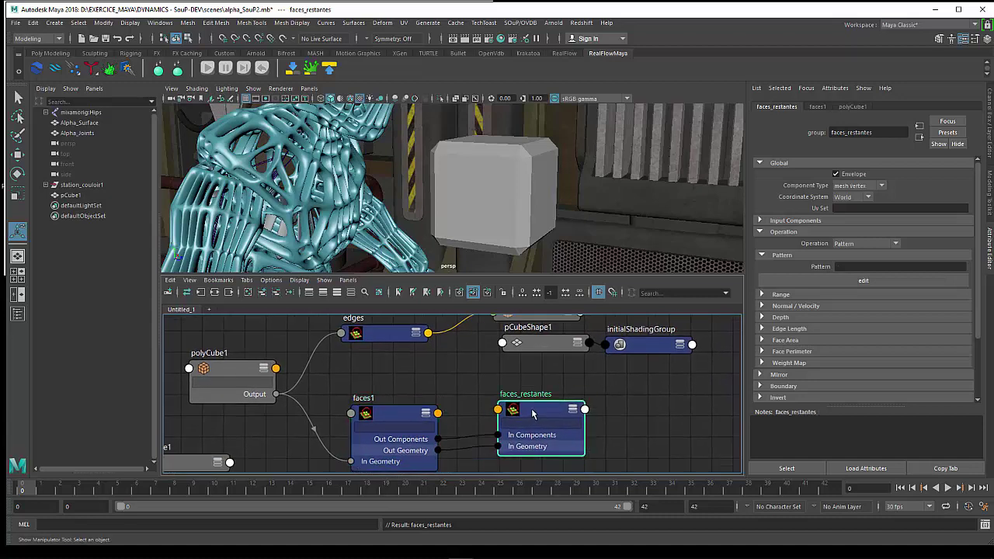
{"action": "left_click", "coordinate": [428, 334]}
{"action": "left_click", "coordinate": [412, 361]}
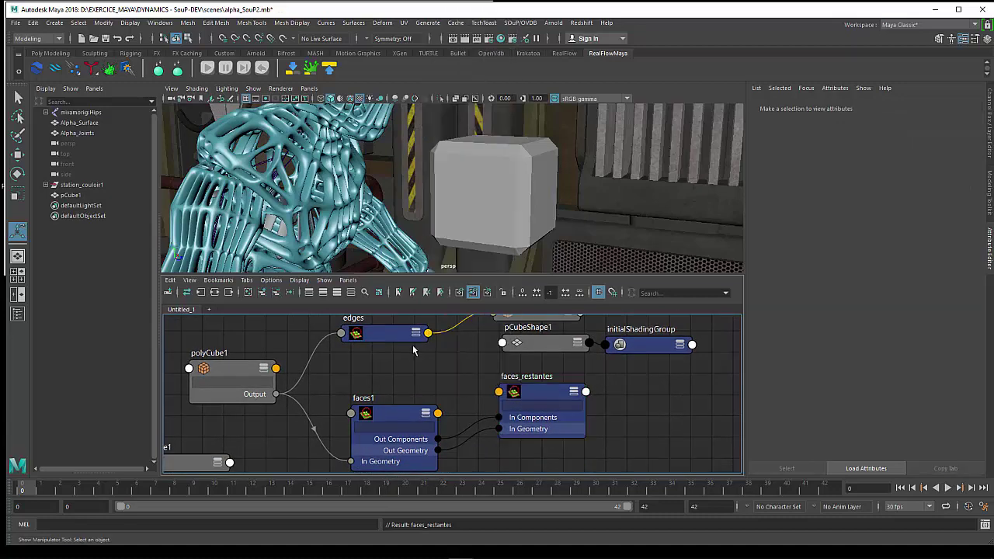
{"action": "left_click", "coordinate": [417, 335]}
{"action": "left_click", "coordinate": [417, 335]}
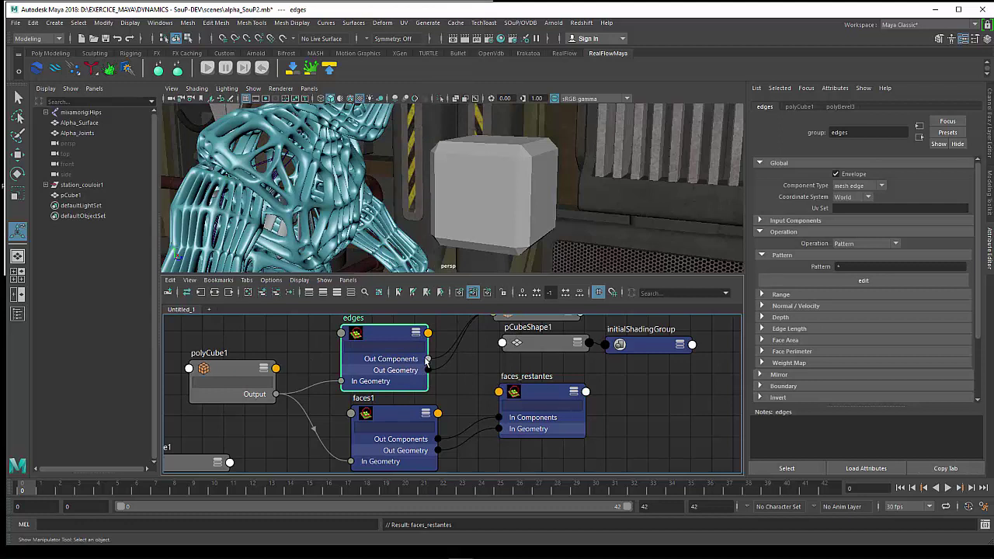
{"action": "left_click_drag", "start_coordinate": [428, 359], "coordinate": [499, 392]}
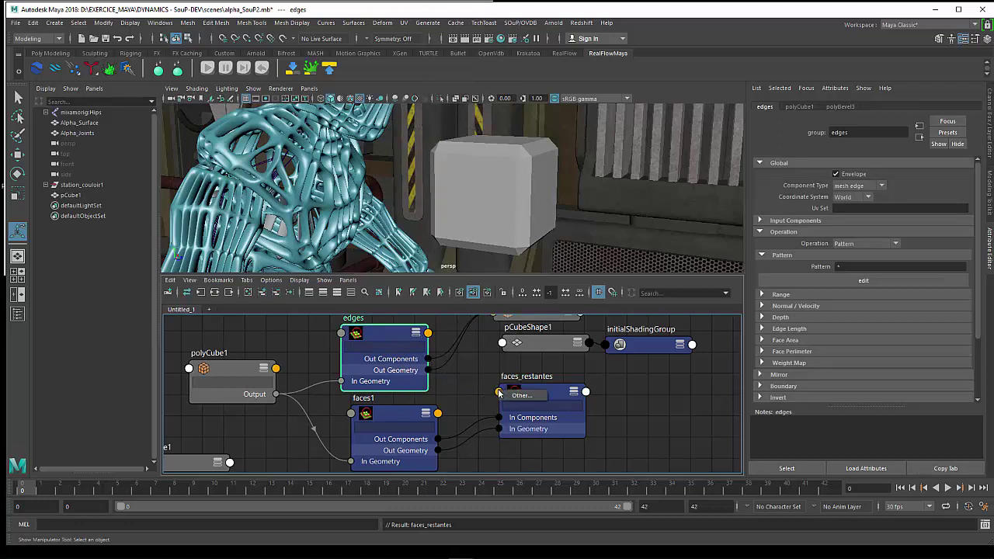
{"action": "left_click", "coordinate": [509, 398]}
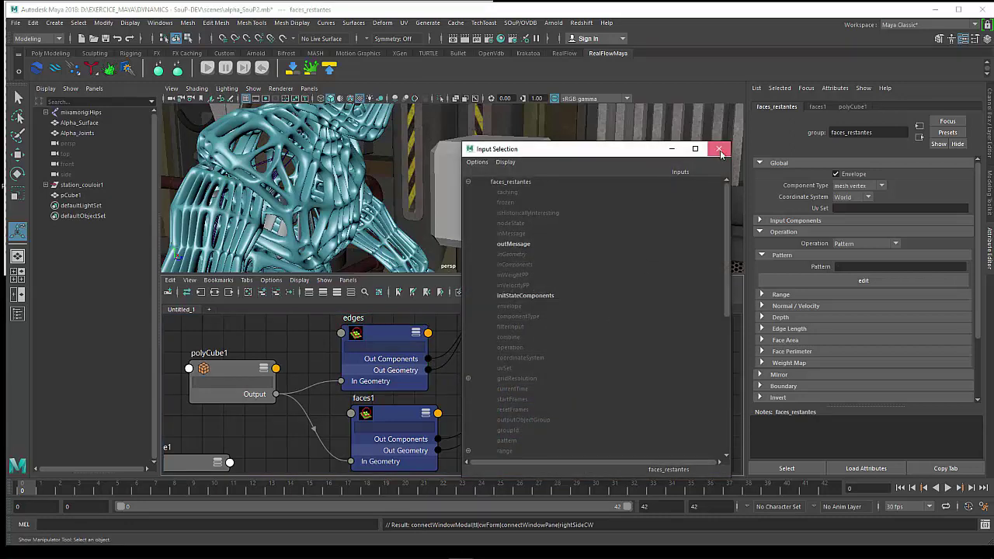
{"action": "left_click", "coordinate": [720, 151]}
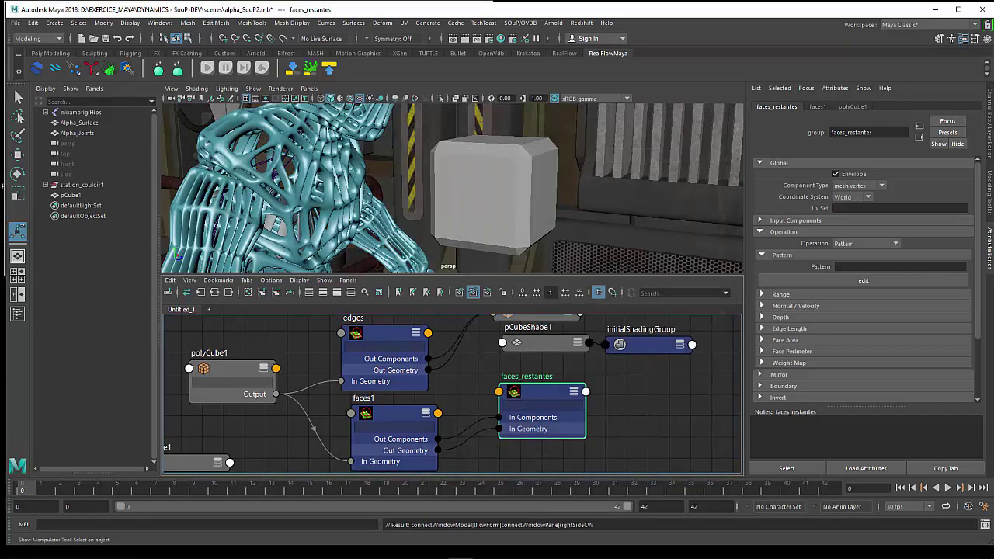
{"action": "left_click_drag", "start_coordinate": [499, 429], "coordinate": [428, 371]}
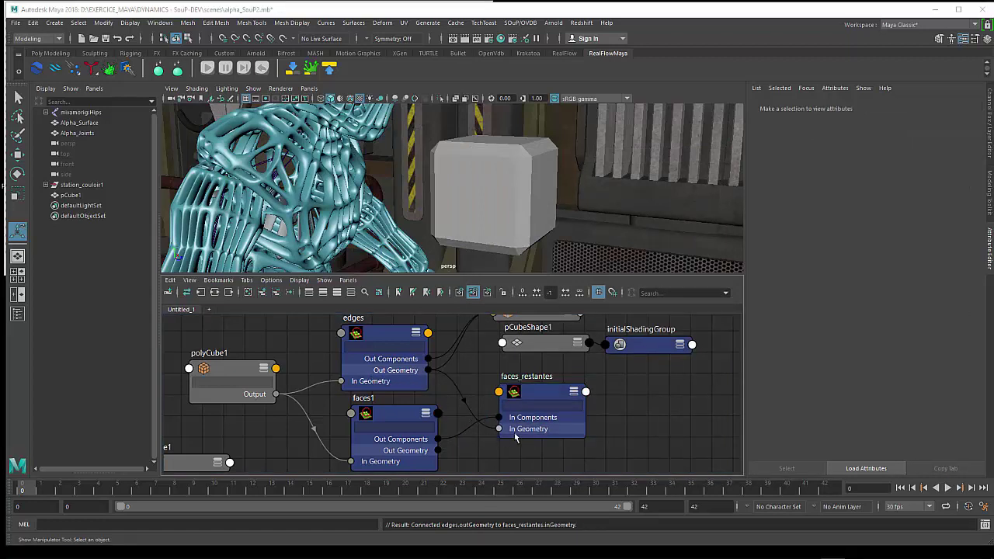
{"action": "left_click_drag", "start_coordinate": [386, 344], "coordinate": [384, 338]}
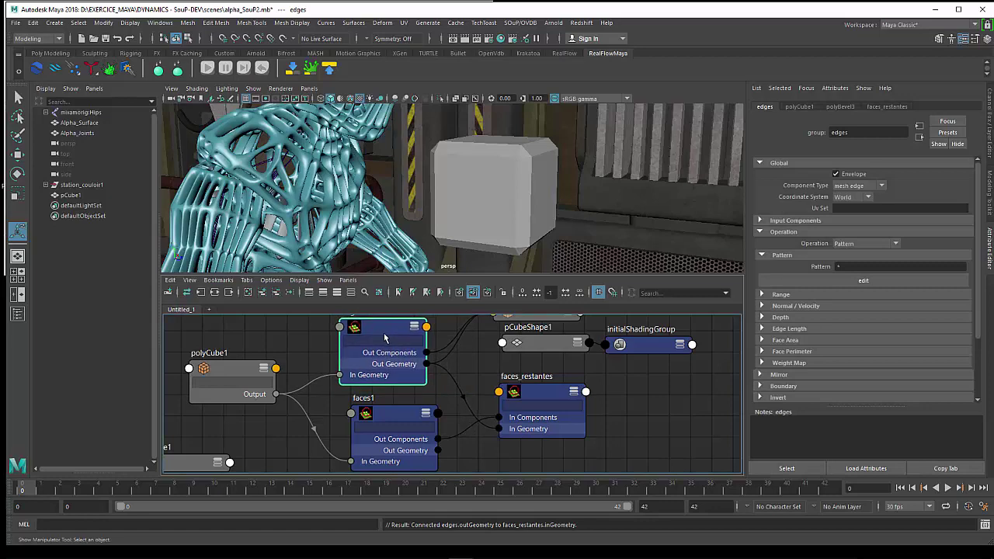
Move initialShadingGroup far right and pCubeShape1 to the right.
{"action": "scroll", "coordinate": [424, 362], "scroll_direction": "down", "scroll_amount": 1}
{"action": "scroll", "coordinate": [410, 366], "scroll_direction": "down", "scroll_amount": 1}
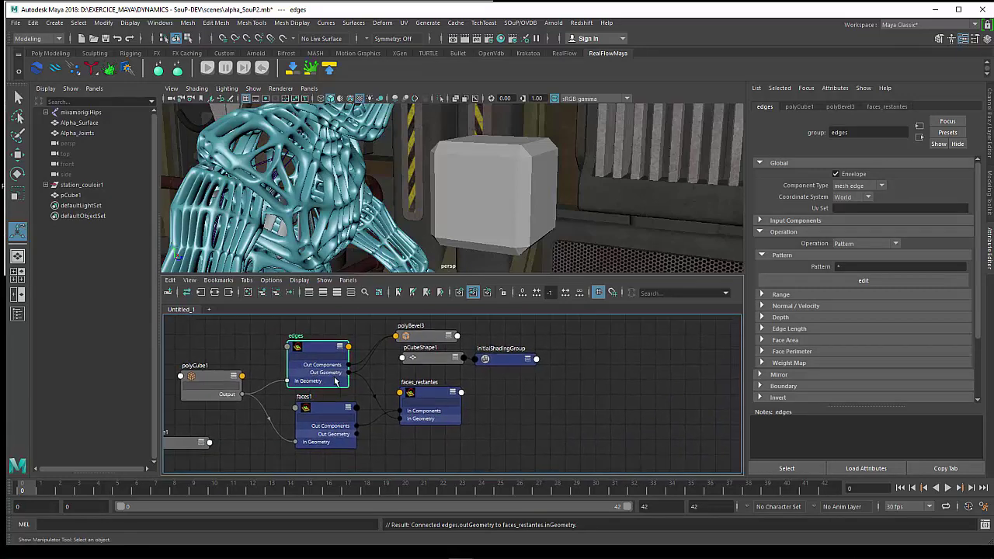
{"action": "left_click", "coordinate": [540, 359]}
{"action": "left_click_drag", "start_coordinate": [540, 360], "coordinate": [740, 362]}
{"action": "left_click_drag", "start_coordinate": [411, 359], "coordinate": [515, 370]}
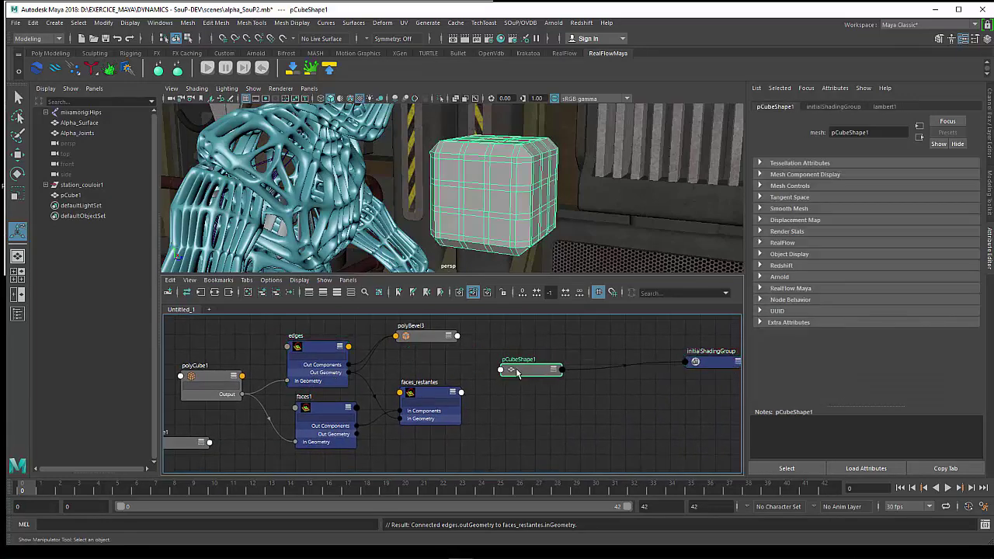
Delete the edges-to-faces_restantes geometry link, then undo twice.
{"action": "left_click", "coordinate": [383, 404]}
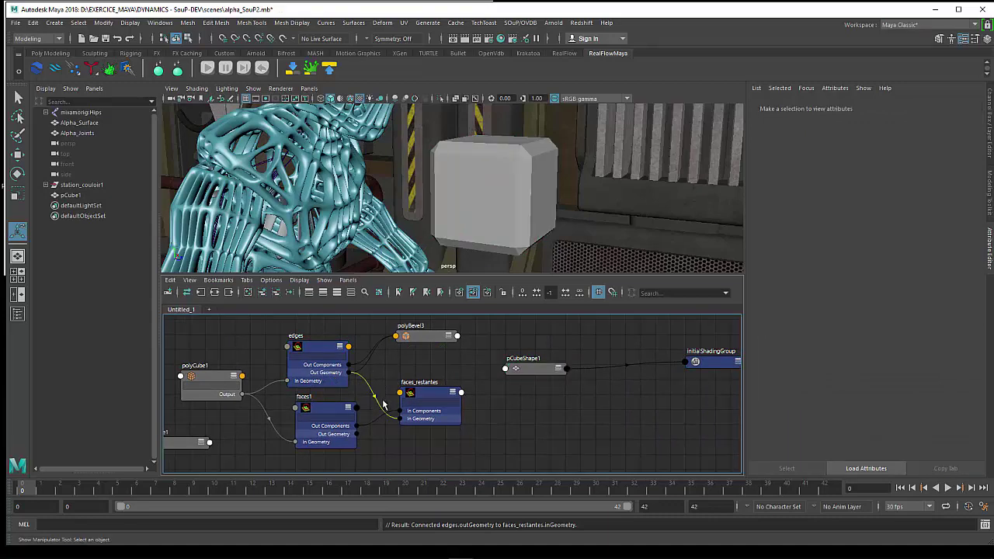
{"action": "key", "text": "Delete"}
{"action": "key", "text": "ctrl+z"}
{"action": "key", "text": "ctrl+z"}
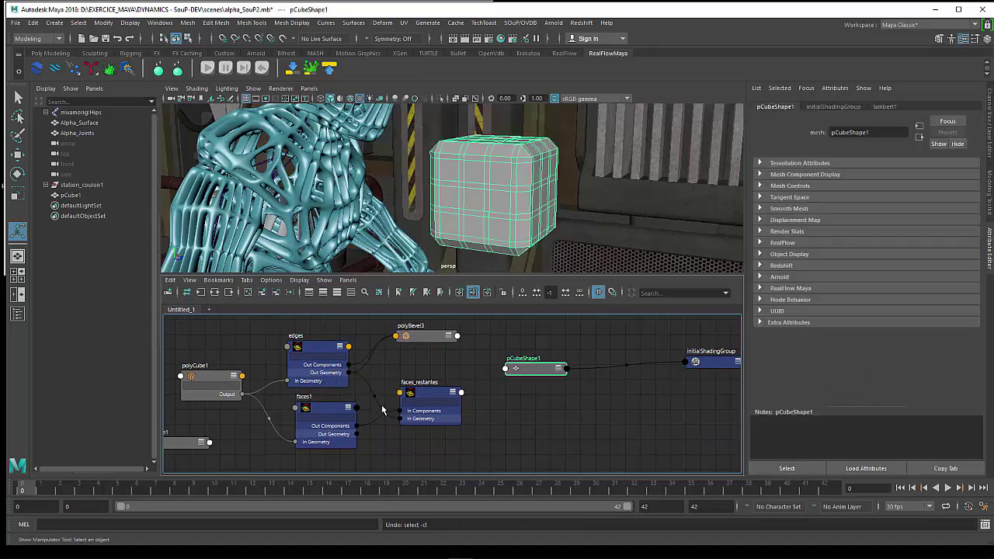
{"action": "key", "text": "ctrl+z"}
{"action": "key", "text": "ctrl+z"}
{"action": "key", "text": "ctrl+z"}
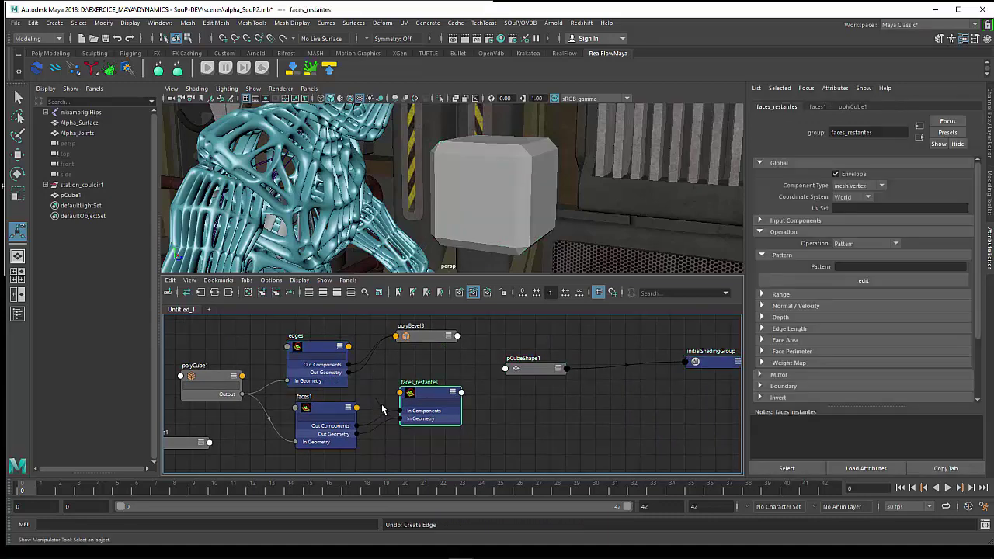
Reposition faces_restantes, polyBevel3 and pCubeShape1 into a more spread-out layout.
{"action": "left_click_drag", "start_coordinate": [437, 414], "coordinate": [433, 424]}
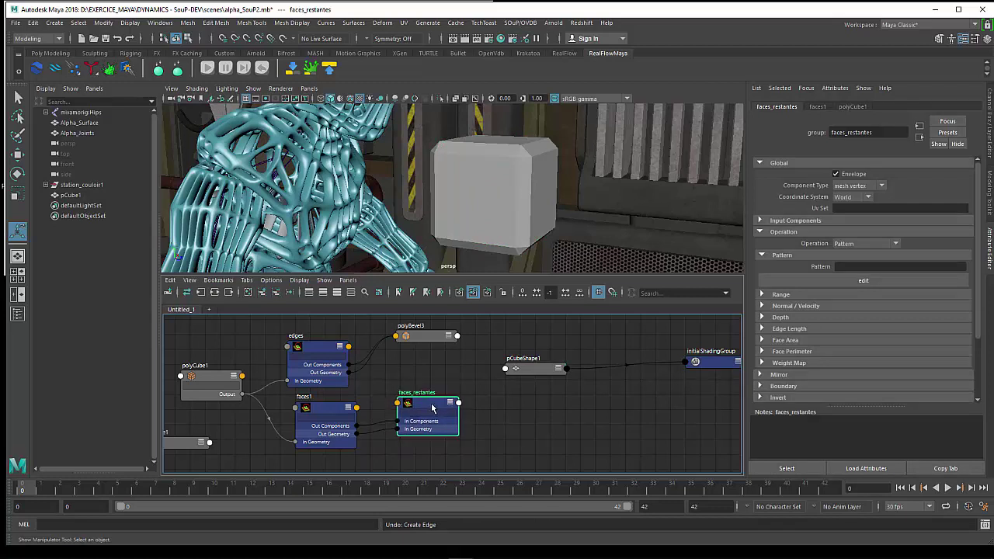
{"action": "left_click_drag", "start_coordinate": [437, 339], "coordinate": [422, 363]}
{"action": "left_click_drag", "start_coordinate": [532, 376], "coordinate": [547, 370]}
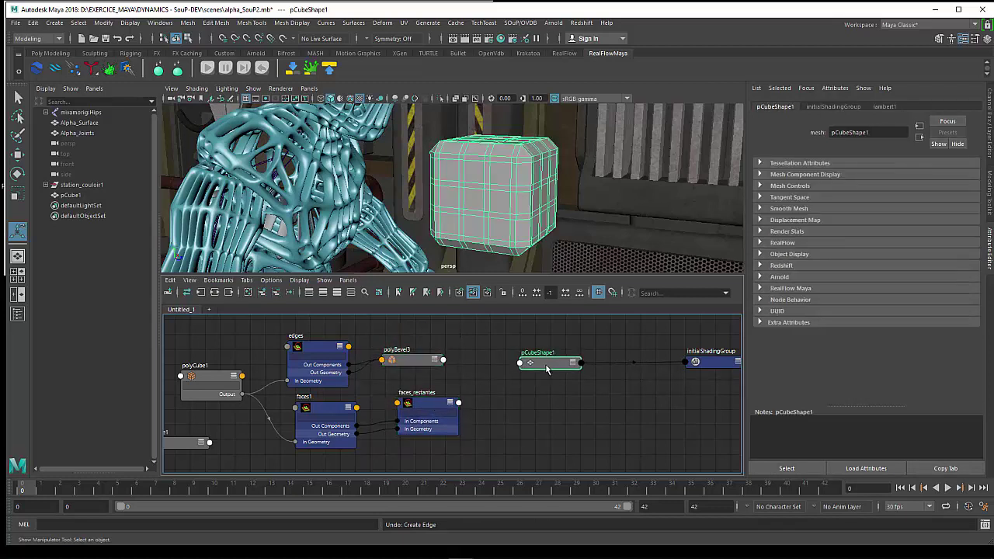
{"action": "left_click_drag", "start_coordinate": [432, 406], "coordinate": [488, 400]}
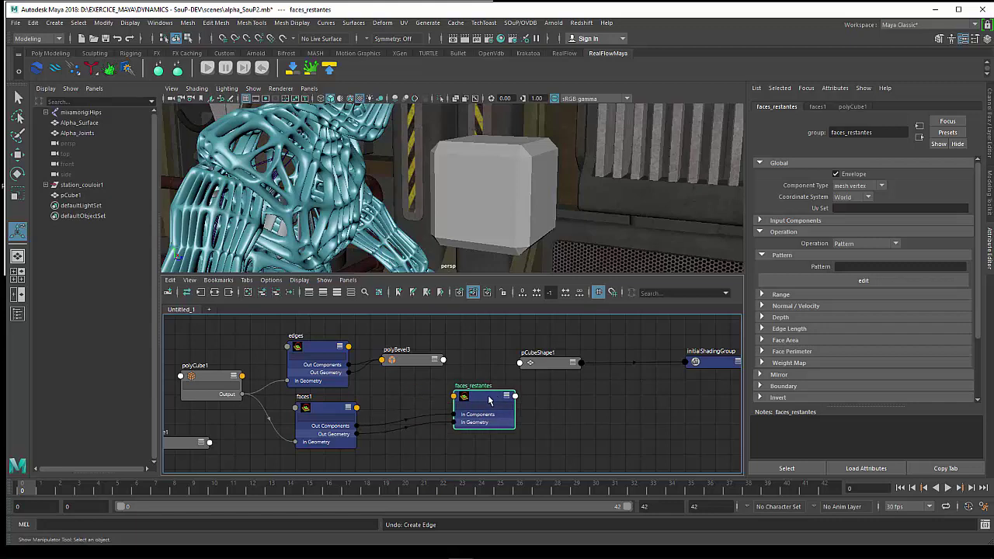
{"action": "scroll", "coordinate": [474, 394], "scroll_direction": "up", "scroll_amount": 2}
Rearrange the nodes and wire polyBevel3's Output into faces_restantes' In Geometry.
{"action": "left_click_drag", "start_coordinate": [369, 359], "coordinate": [454, 354]}
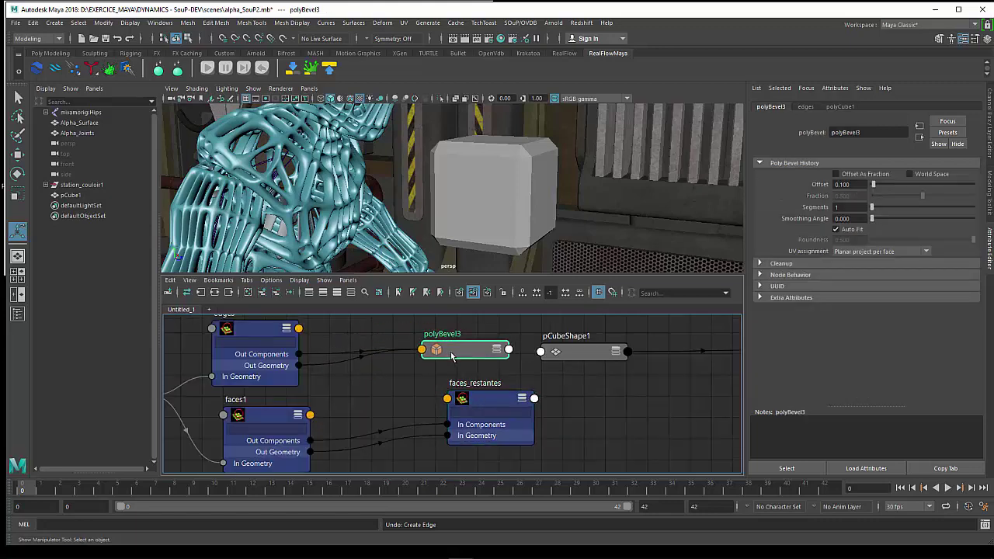
{"action": "left_click_drag", "start_coordinate": [603, 358], "coordinate": [647, 358]}
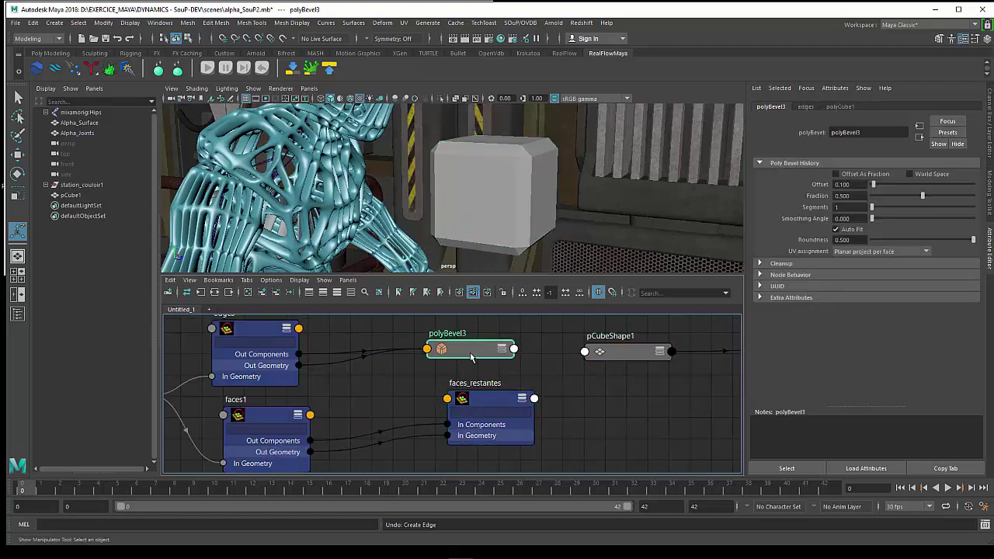
{"action": "left_click_drag", "start_coordinate": [472, 356], "coordinate": [388, 368]}
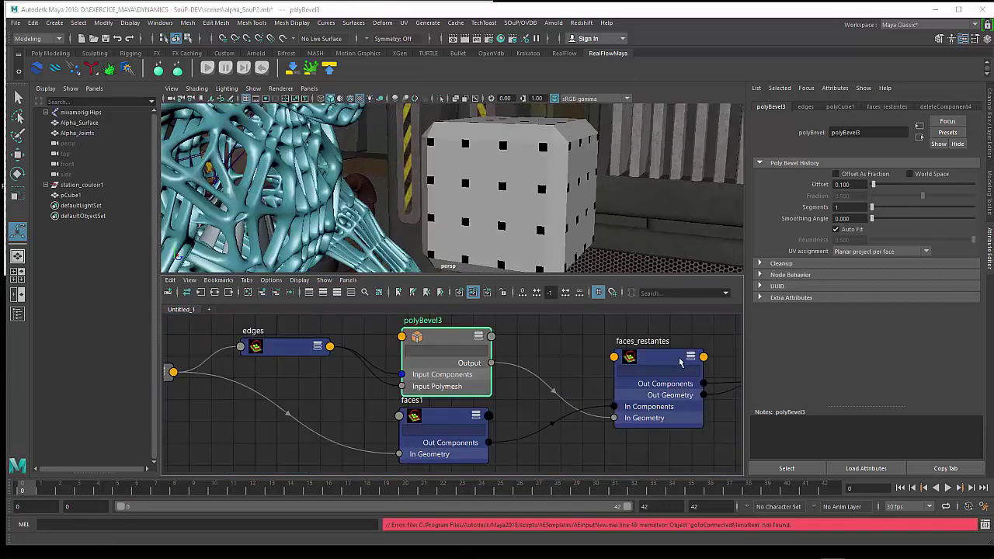
{"action": "left_click_drag", "start_coordinate": [441, 337], "coordinate": [439, 328]}
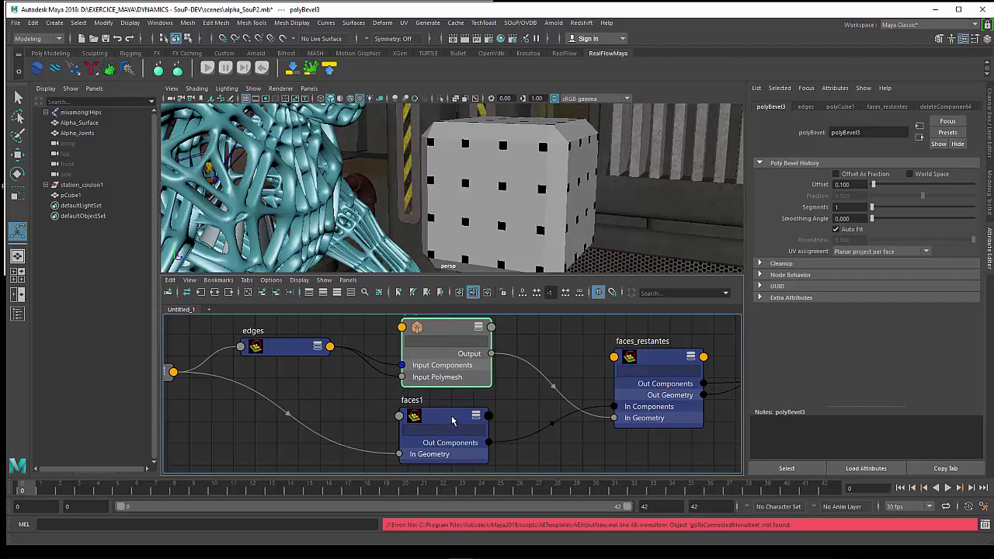
{"action": "left_click_drag", "start_coordinate": [492, 353], "coordinate": [610, 423]}
{"action": "left_click_drag", "start_coordinate": [489, 442], "coordinate": [619, 409]}
Select faces_restantes, then pan the graph right to reveal and select deleteComponent4.
{"action": "left_click_drag", "start_coordinate": [650, 362], "coordinate": [636, 361]}
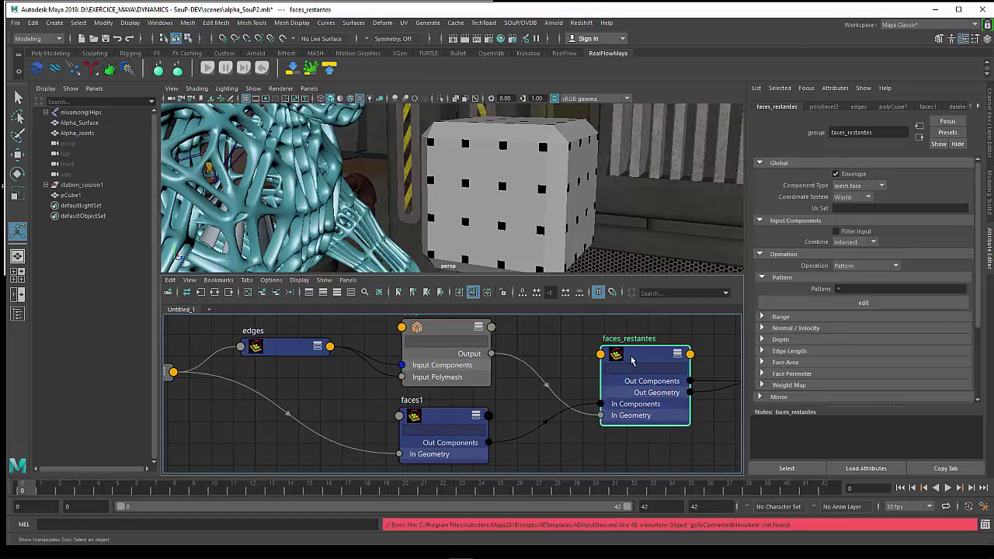
{"action": "middle_click_drag", "start_coordinate": [669, 388], "coordinate": [659, 391], "text": "alt"}
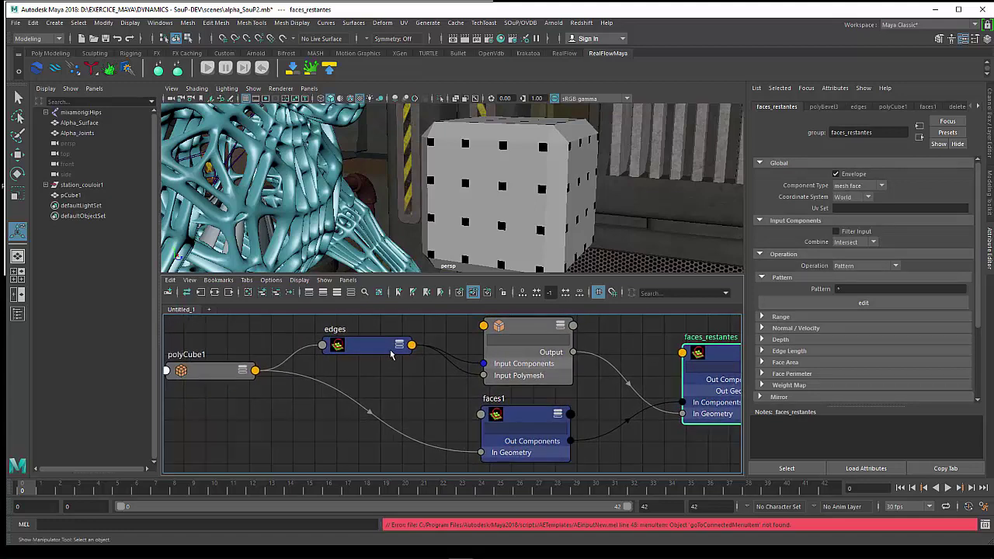
{"action": "middle_click_drag", "start_coordinate": [523, 342], "coordinate": [514, 365], "text": "alt"}
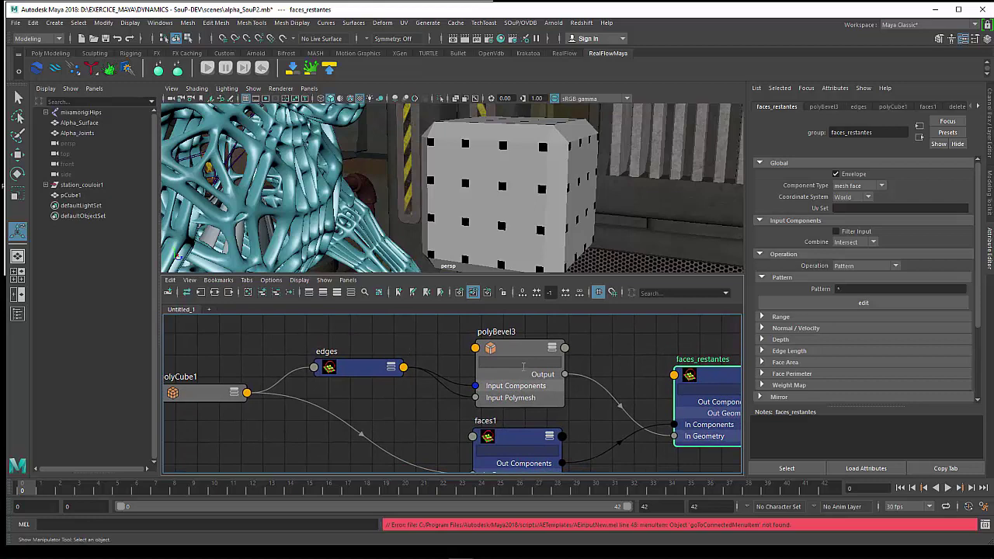
{"action": "middle_click_drag", "start_coordinate": [582, 410], "coordinate": [533, 347], "text": "alt"}
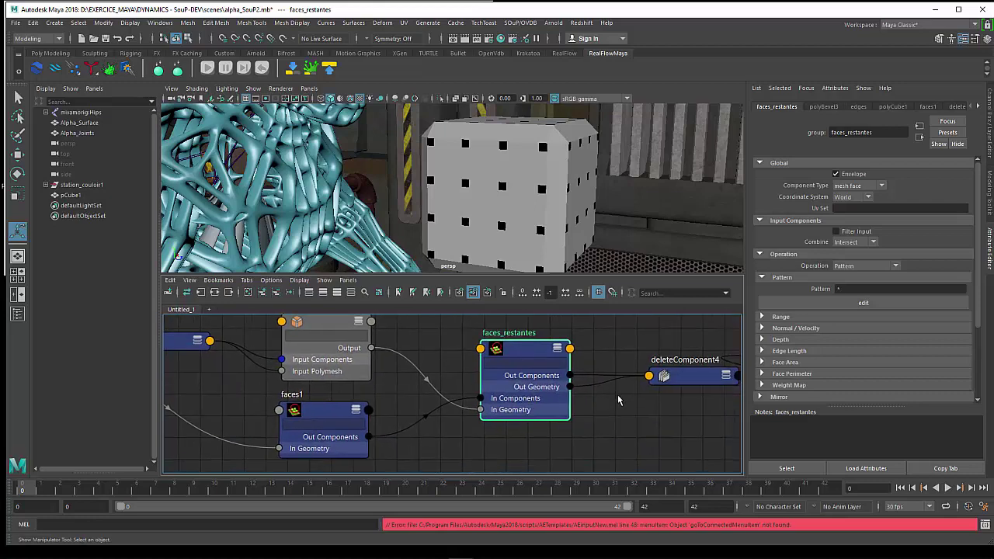
{"action": "middle_click_drag", "start_coordinate": [618, 400], "coordinate": [500, 395], "text": "alt"}
{"action": "left_click_drag", "start_coordinate": [571, 377], "coordinate": [547, 364]}
Locate deleteComponent4 in the graph and expand the edges node to inspect its ports.
{"action": "left_click", "coordinate": [556, 417]}
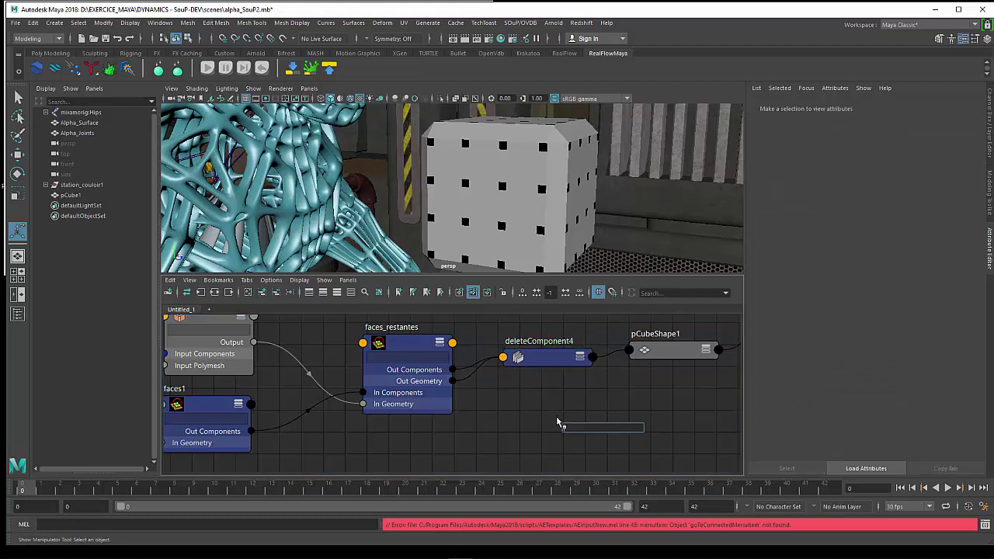
{"action": "type", "text": "s"}
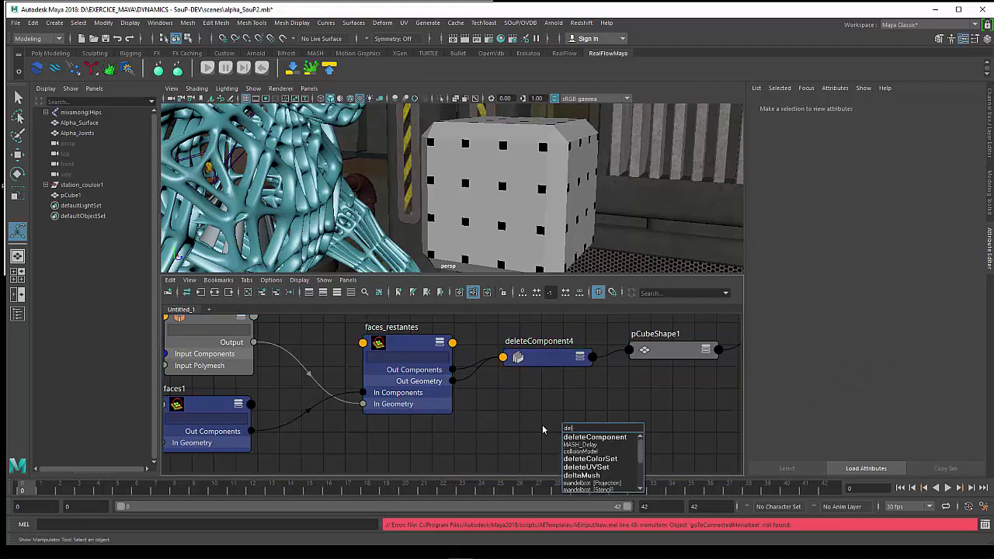
{"action": "type", "text": "delete"}
{"action": "key", "text": "Return"}
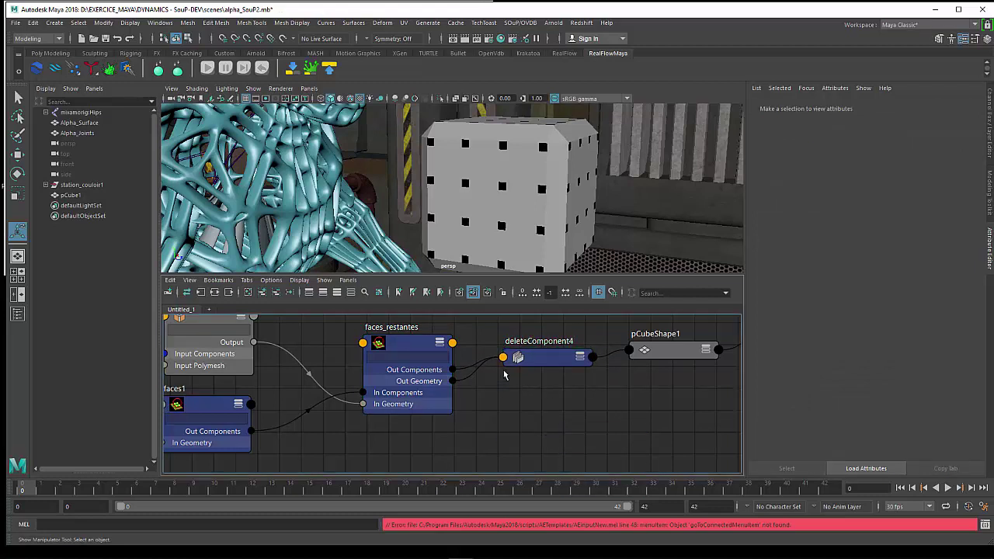
{"action": "left_click", "coordinate": [580, 358]}
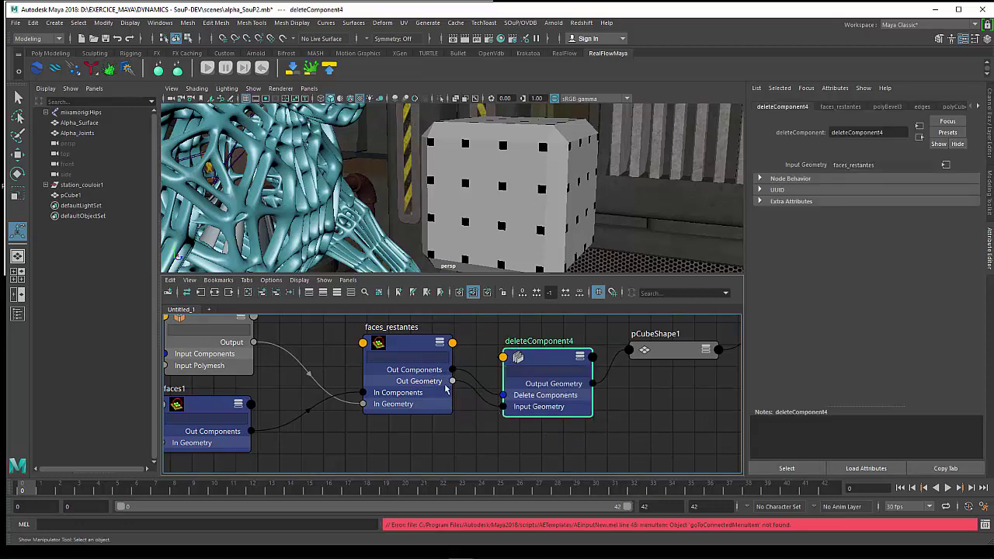
{"action": "middle_click_drag", "start_coordinate": [461, 426], "coordinate": [598, 437], "text": "alt"}
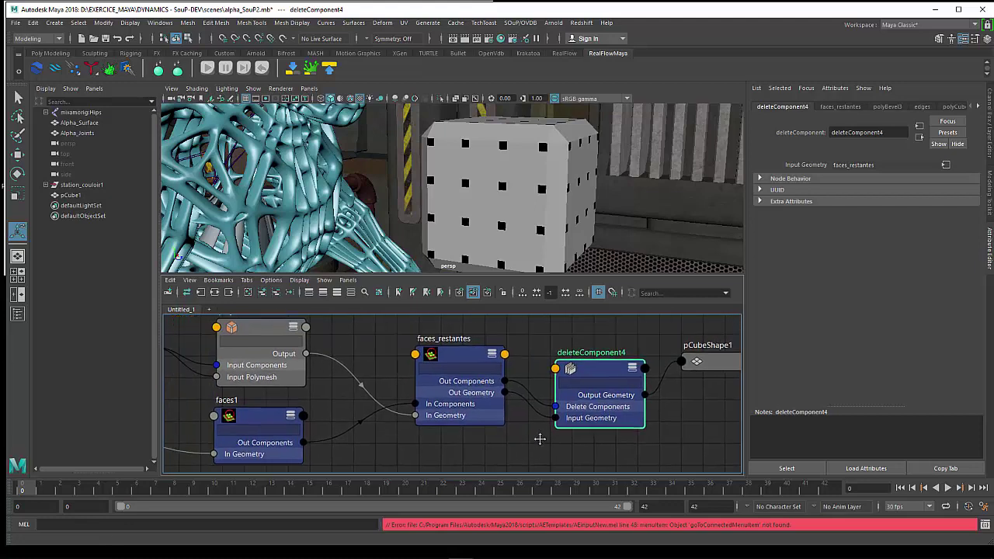
{"action": "scroll", "coordinate": [598, 437], "scroll_direction": "down", "scroll_amount": 2}
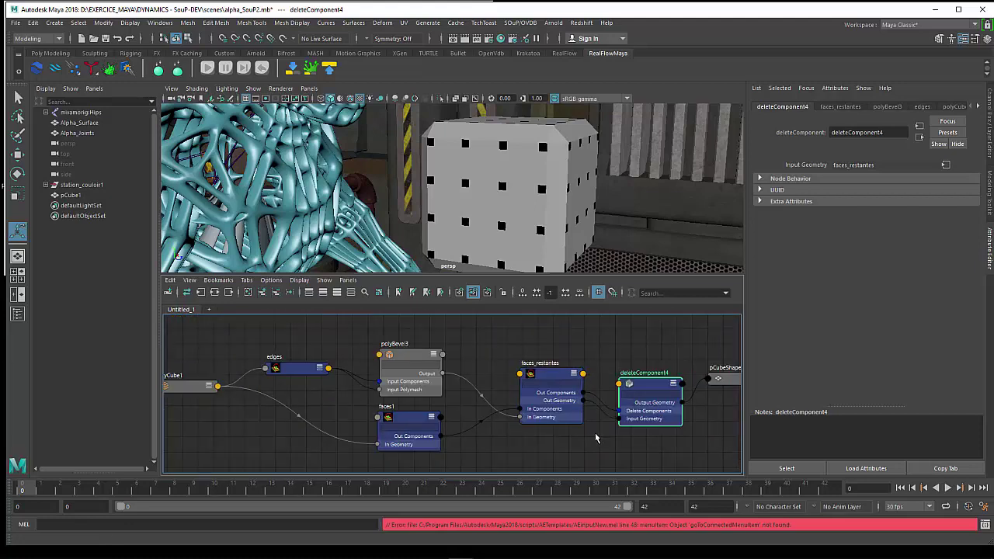
{"action": "left_click", "coordinate": [318, 375]}
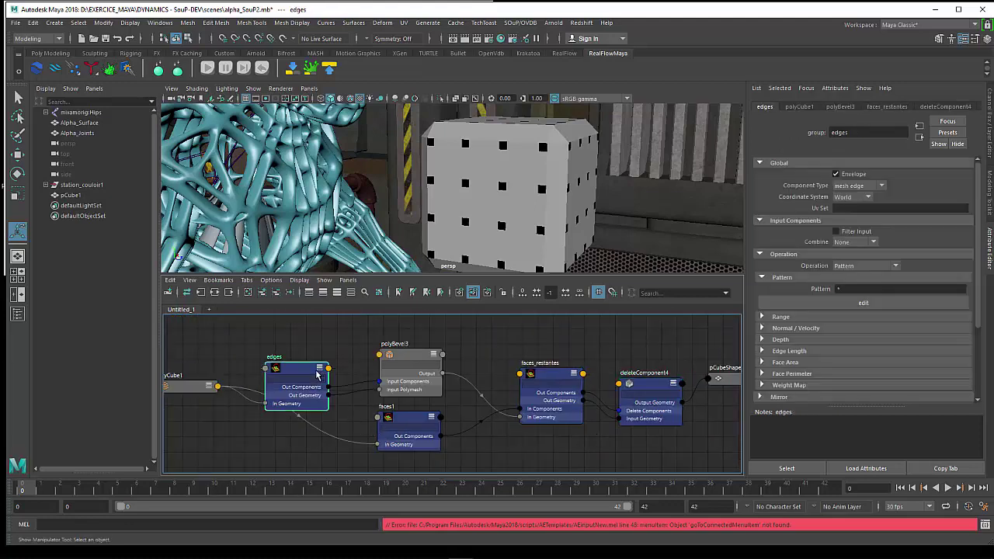
{"action": "left_click", "coordinate": [319, 369]}
{"action": "scroll", "coordinate": [338, 382], "scroll_direction": "up", "scroll_amount": 3}
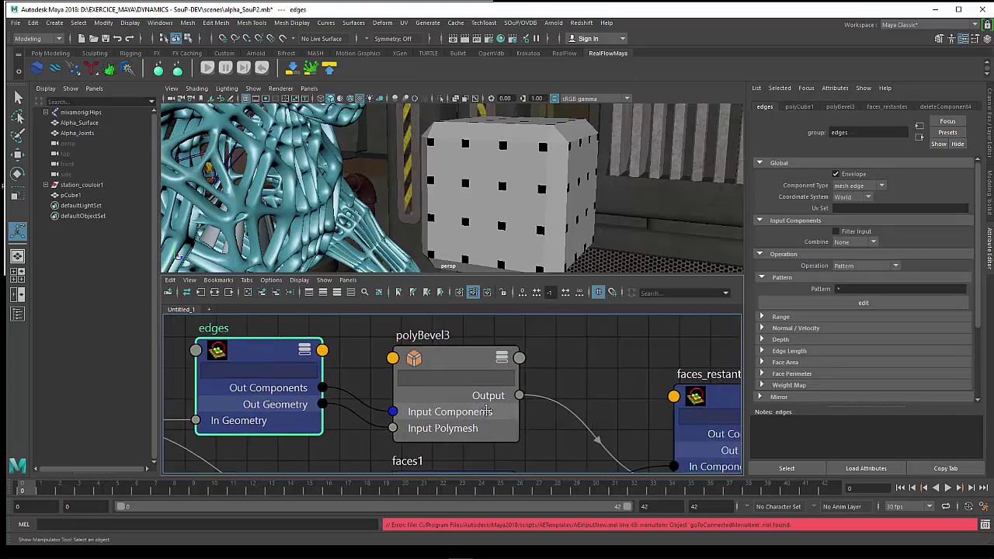
Reconnect deleteComponent4's Output Geometry to pCubeShape1's In Mesh and select polyBevel3.
{"action": "mouse_move", "coordinate": [456, 397]}
{"action": "middle_mouse_down", "text": "alt"}
{"action": "mouse_move", "coordinate": [370, 382]}
{"action": "mouse_move", "coordinate": [380, 397]}
{"action": "middle_mouse_up", "text": "alt"}
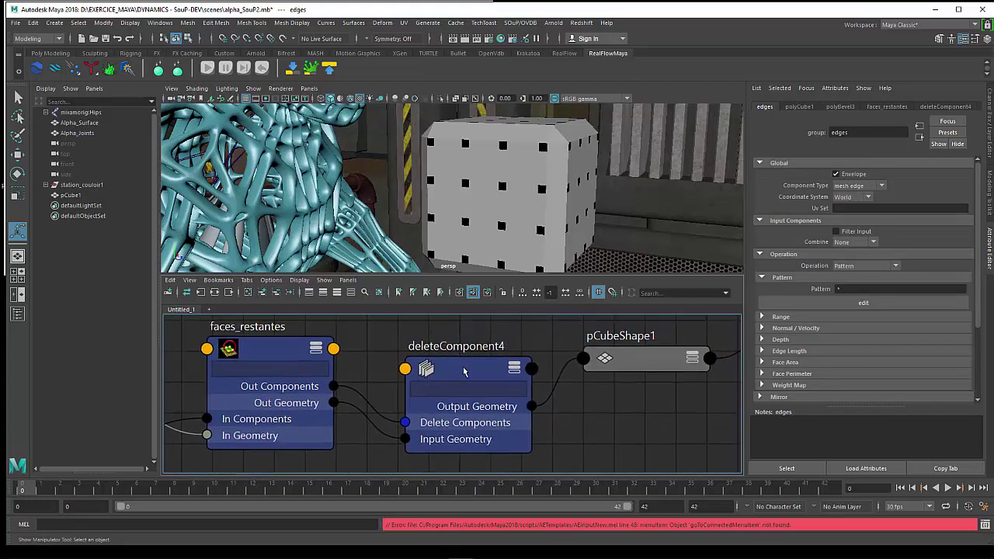
{"action": "left_click_drag", "start_coordinate": [464, 372], "coordinate": [466, 360]}
{"action": "left_click_drag", "start_coordinate": [606, 358], "coordinate": [635, 377]}
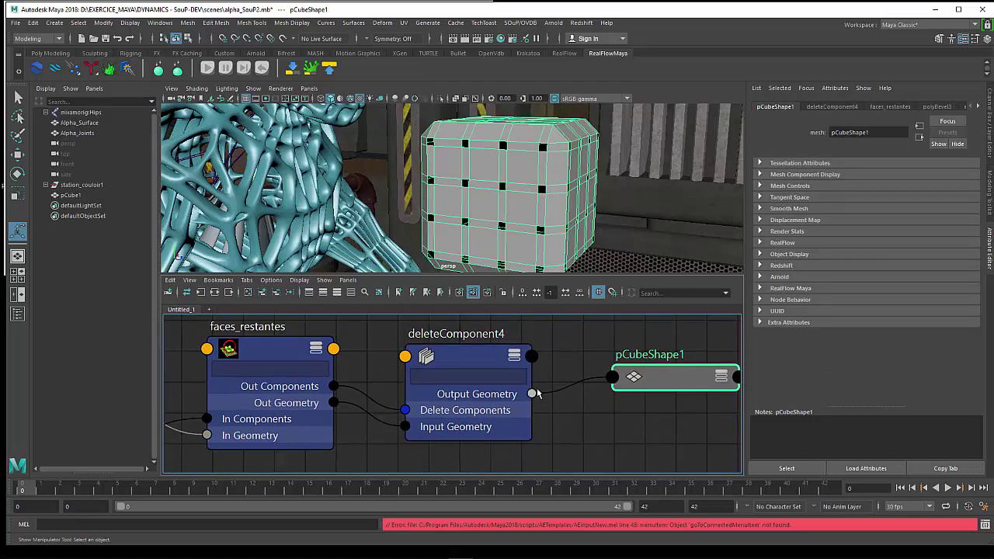
{"action": "mouse_move", "coordinate": [538, 394]}
{"action": "left_mouse_down"}
{"action": "mouse_move", "coordinate": [530, 400]}
{"action": "mouse_move", "coordinate": [613, 378]}
{"action": "left_mouse_up"}
{"action": "left_click", "coordinate": [634, 391]}
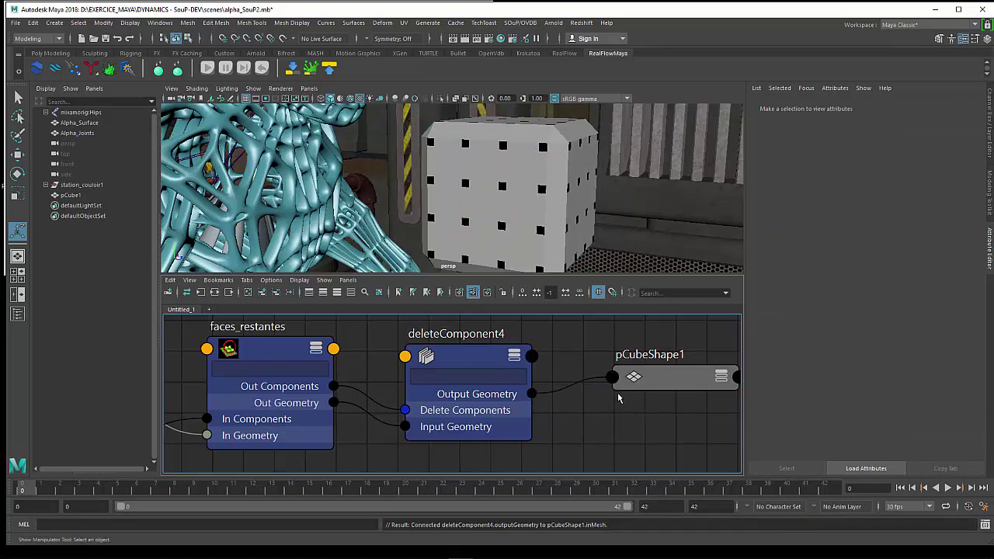
{"action": "left_click_drag", "start_coordinate": [687, 390], "coordinate": [682, 392]}
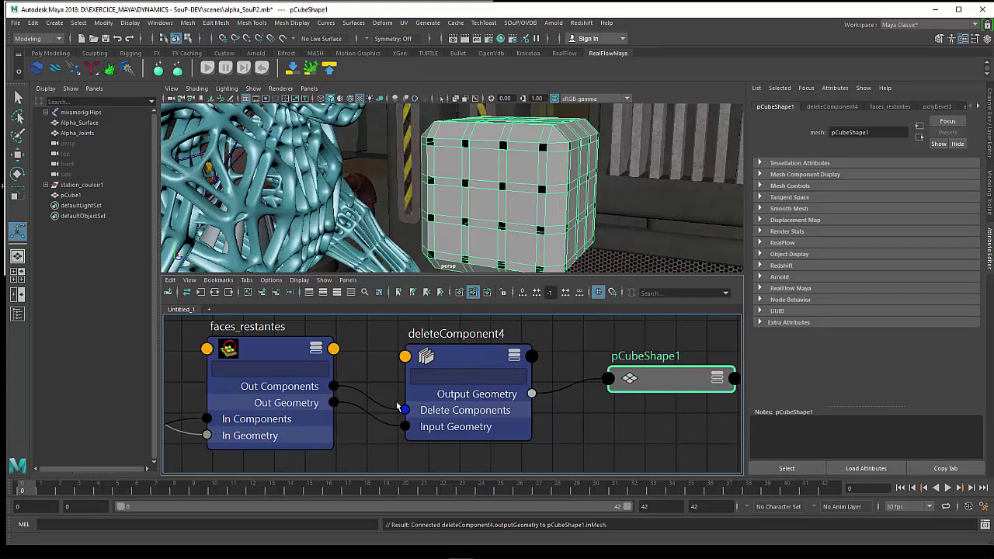
{"action": "middle_click_drag", "start_coordinate": [388, 413], "coordinate": [481, 410]}
{"action": "left_click", "coordinate": [481, 410]}
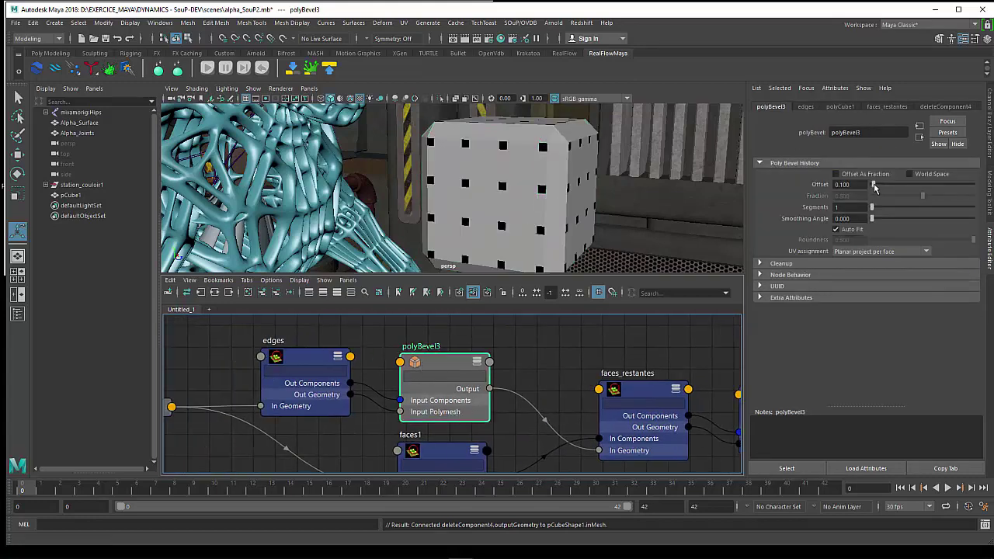
Try bevel Offset values 0.1, 0.2 and 0.05, orbiting in to inspect the holes.
{"action": "left_click_drag", "start_coordinate": [875, 186], "coordinate": [873, 187]}
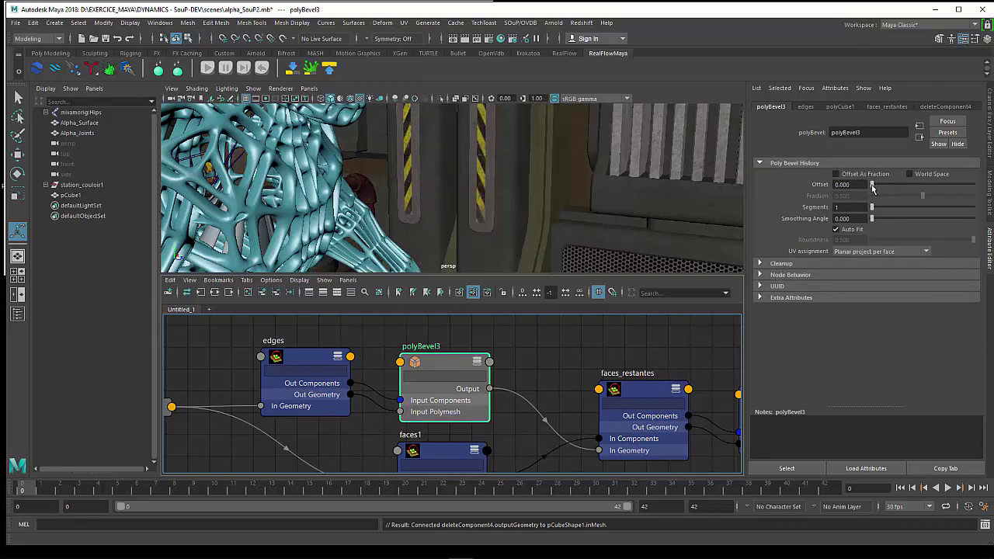
{"action": "left_click", "coordinate": [843, 185]}
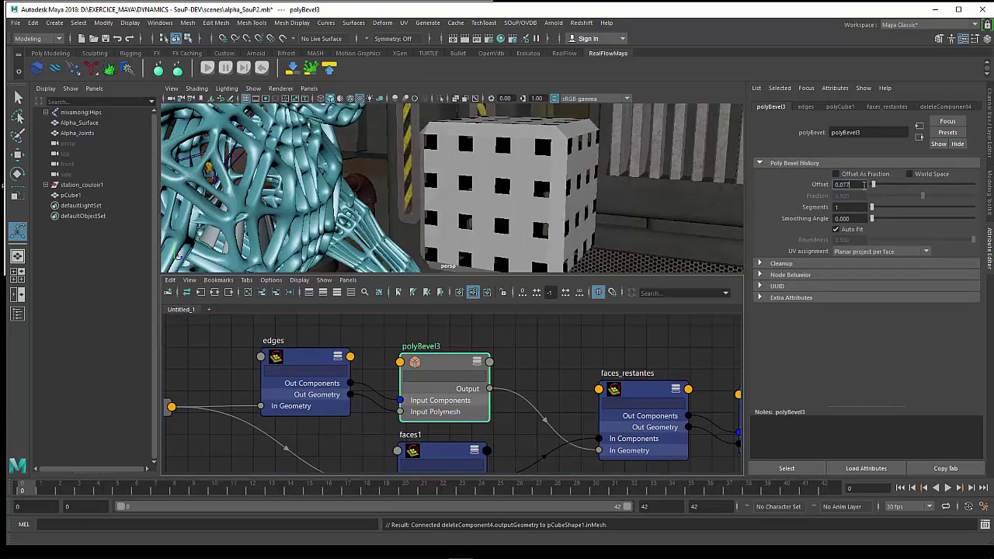
{"action": "type", "text": "0.1"}
{"action": "key", "text": "Return"}
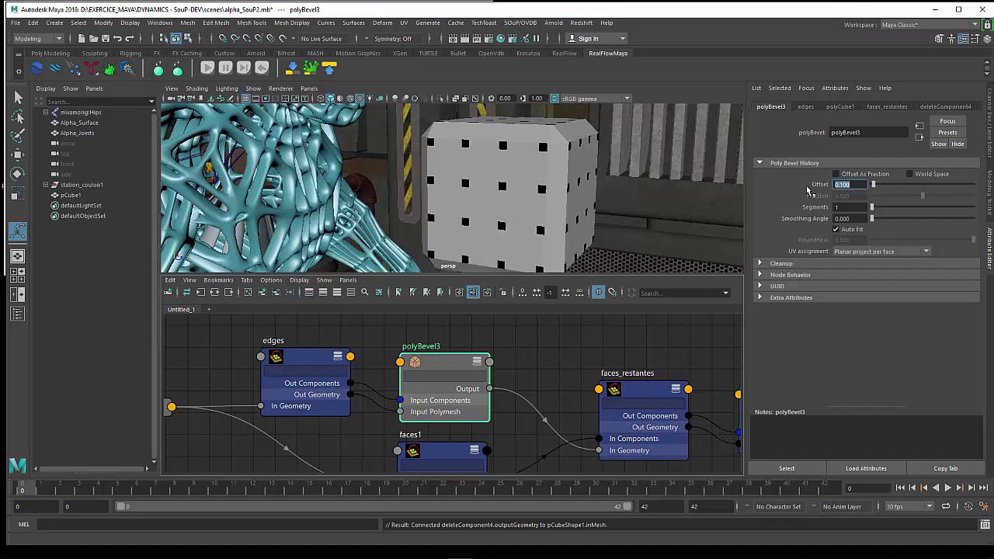
{"action": "type", "text": "0.2"}
{"action": "key", "text": "Return"}
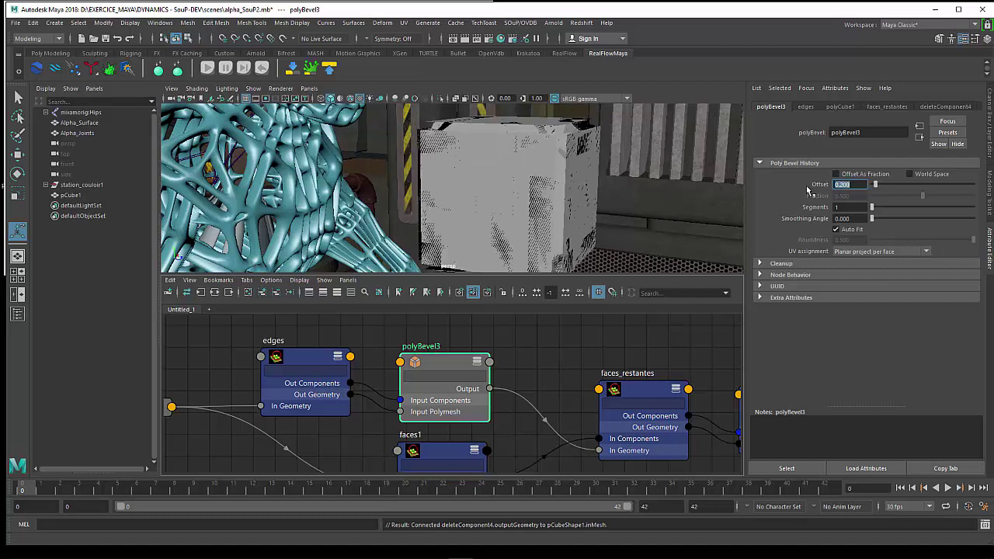
{"action": "type", "text": "0"}
{"action": "type", "text": "5"}
{"action": "key", "text": "Return"}
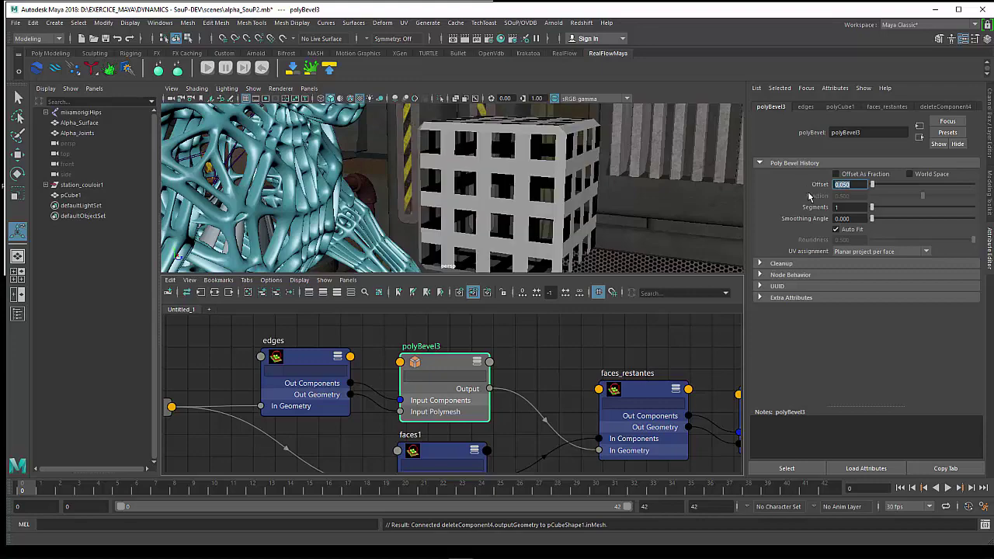
{"action": "mouse_move", "coordinate": [580, 202]}
{"action": "left_mouse_down", "text": "alt"}
{"action": "mouse_move", "coordinate": [559, 224]}
{"action": "mouse_move", "coordinate": [589, 199]}
{"action": "mouse_move", "coordinate": [578, 204]}
{"action": "left_mouse_up", "text": "alt"}
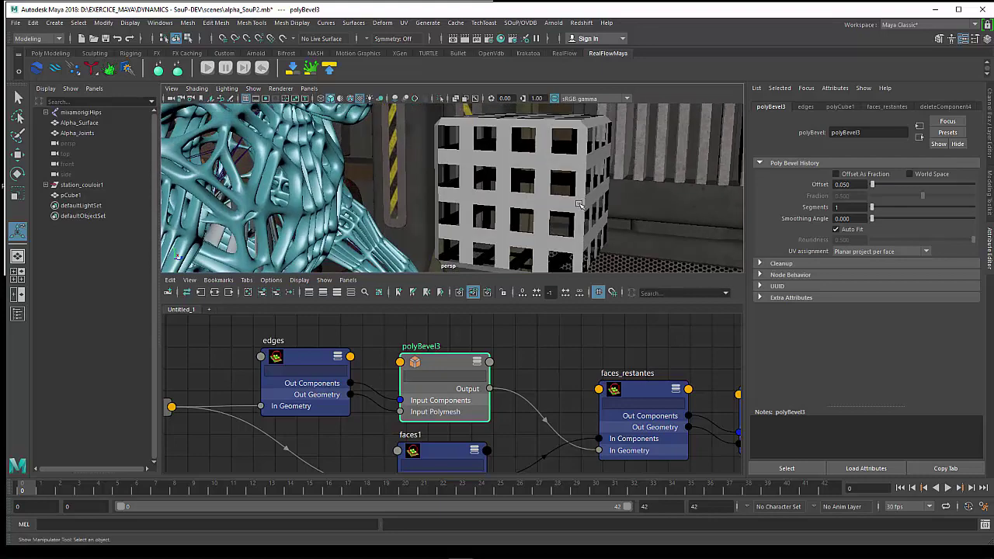
{"action": "right_click_drag", "start_coordinate": [574, 202], "coordinate": [622, 215], "text": "alt"}
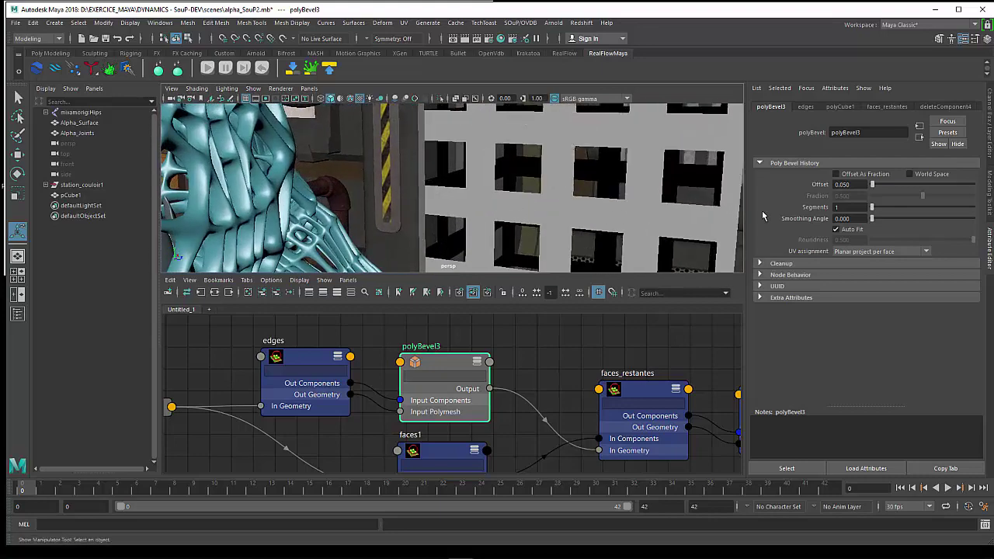
Settle on a bevel Offset of 0.025 and tumble around the resulting wire cage.
{"action": "double_click", "coordinate": [860, 185]}
{"action": "type", "text": "0"}
{"action": "key", "text": "Return"}
{"action": "right_click_drag", "start_coordinate": [653, 198], "coordinate": [613, 200], "text": "alt"}
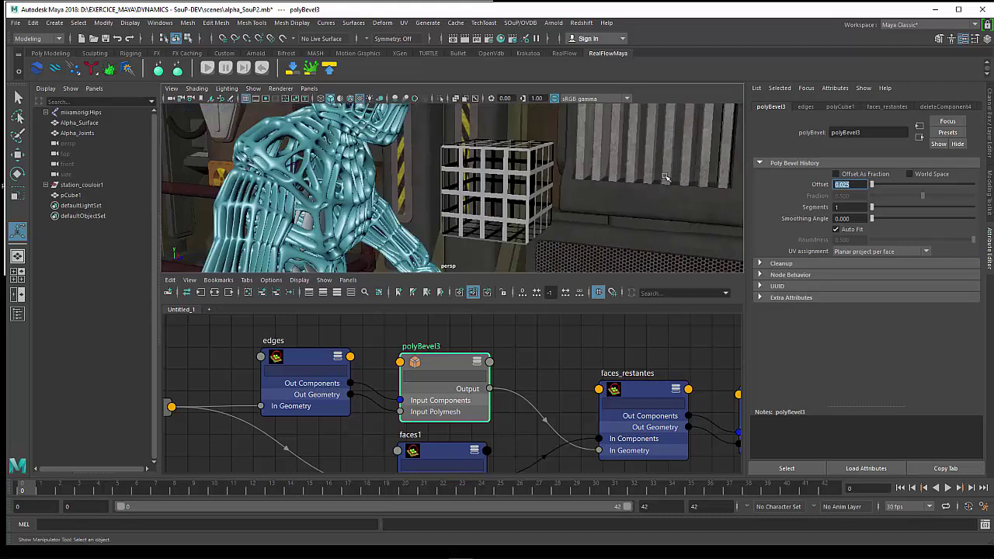
{"action": "left_click_drag", "start_coordinate": [613, 201], "coordinate": [642, 230], "text": "alt"}
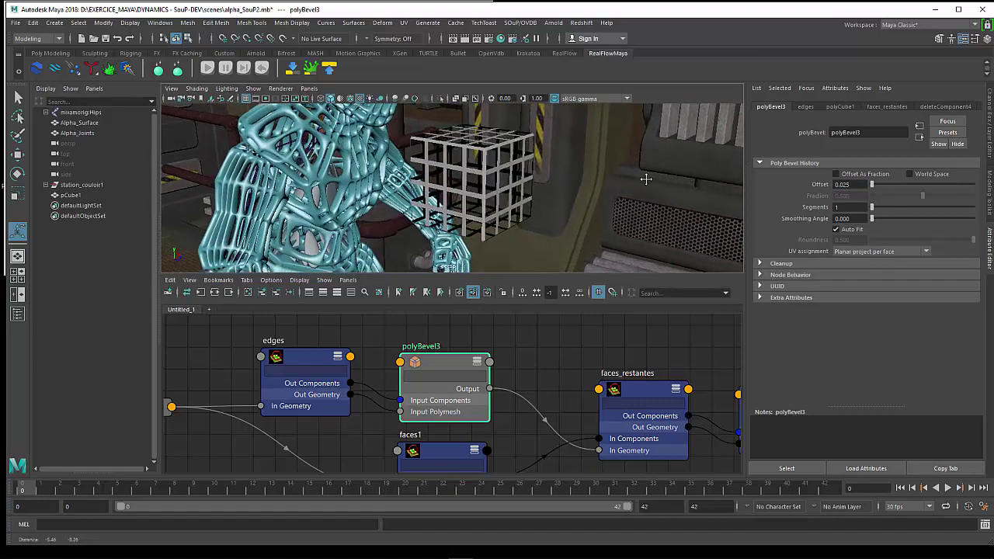
Delete the connection from deleteComponent4 to pCubeShape1.
{"action": "left_click", "coordinate": [628, 354]}
{"action": "middle_click_drag", "start_coordinate": [593, 364], "coordinate": [354, 370], "text": "alt"}
{"action": "middle_click_drag", "start_coordinate": [537, 371], "coordinate": [335, 362], "text": "alt"}
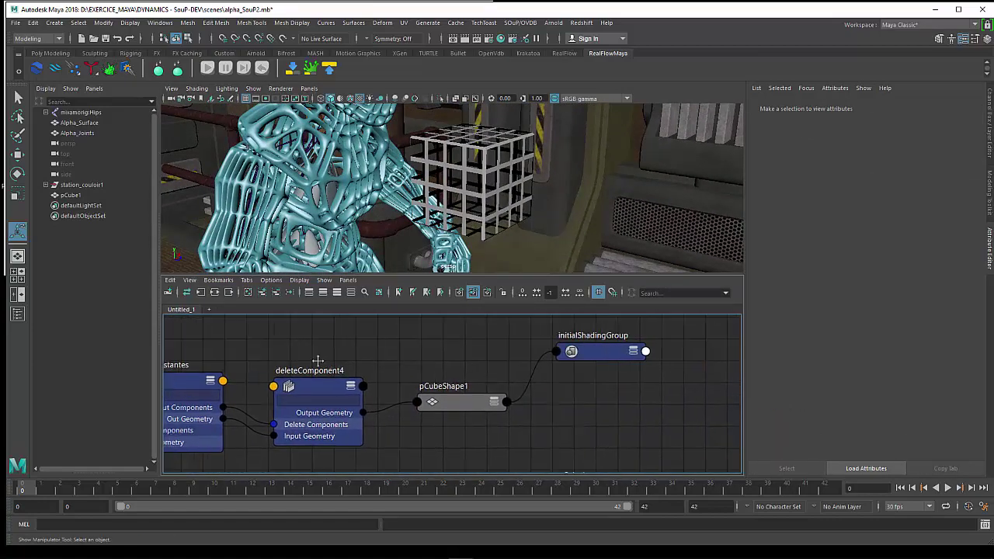
{"action": "mouse_move", "coordinate": [561, 349]}
{"action": "left_mouse_down"}
{"action": "mouse_move", "coordinate": [676, 361]}
{"action": "mouse_move", "coordinate": [692, 374]}
{"action": "left_mouse_up"}
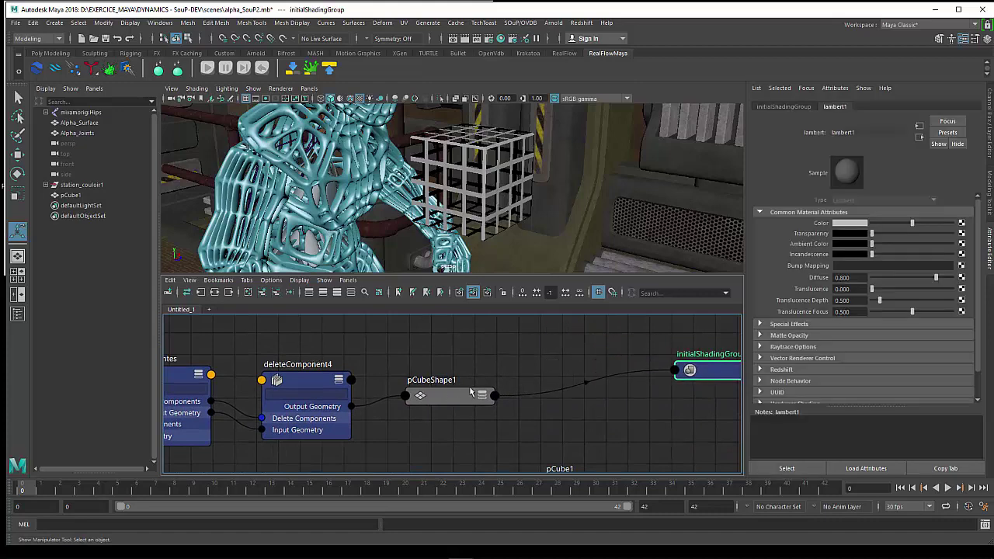
{"action": "left_click_drag", "start_coordinate": [449, 394], "coordinate": [618, 377]}
{"action": "left_click", "coordinate": [493, 433]}
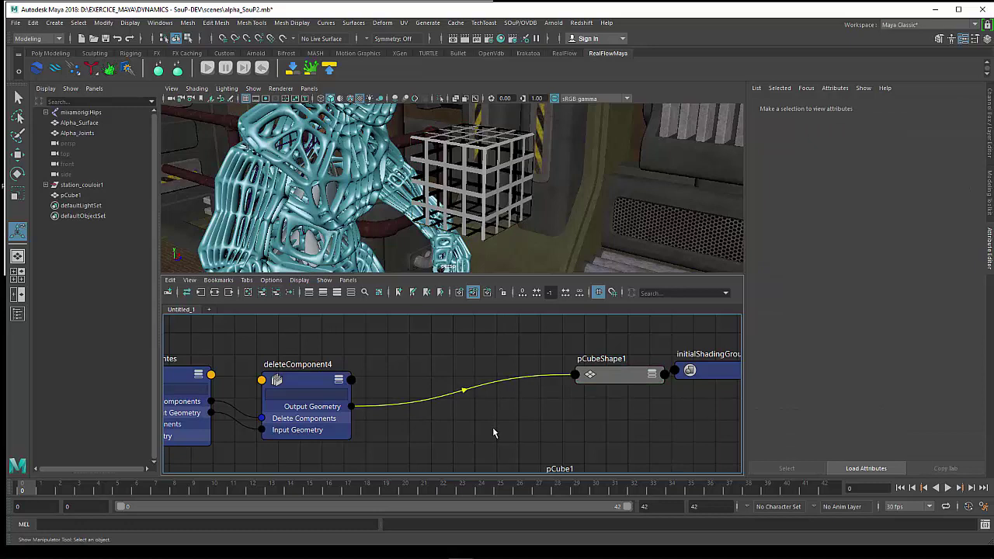
{"action": "key", "text": "Delete"}
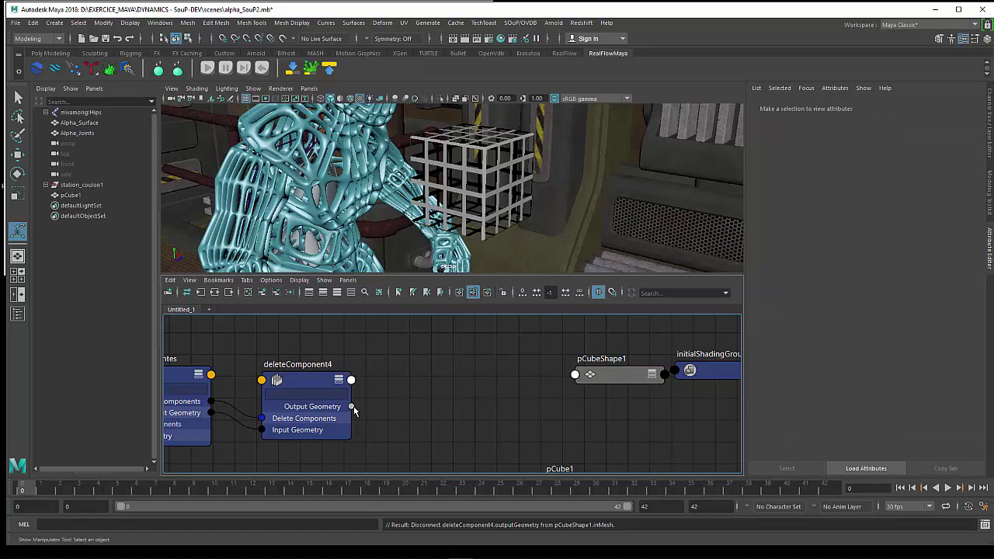
Add a SOuP group node, remove timeToUnitConversion2, and set component type mesh face with Pattern *.
{"action": "left_click", "coordinate": [519, 22]}
{"action": "mouse_move", "coordinate": [532, 42]}
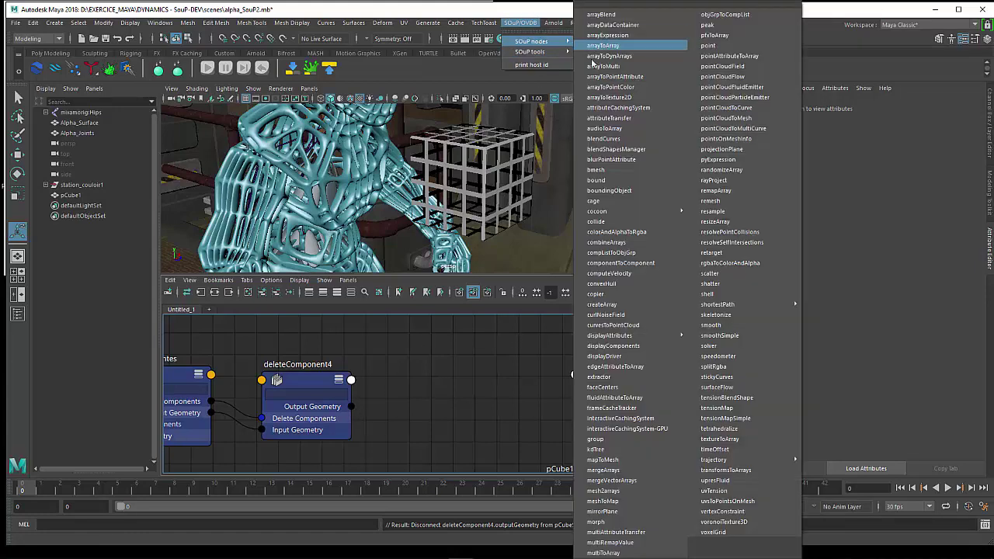
{"action": "left_click", "coordinate": [607, 442]}
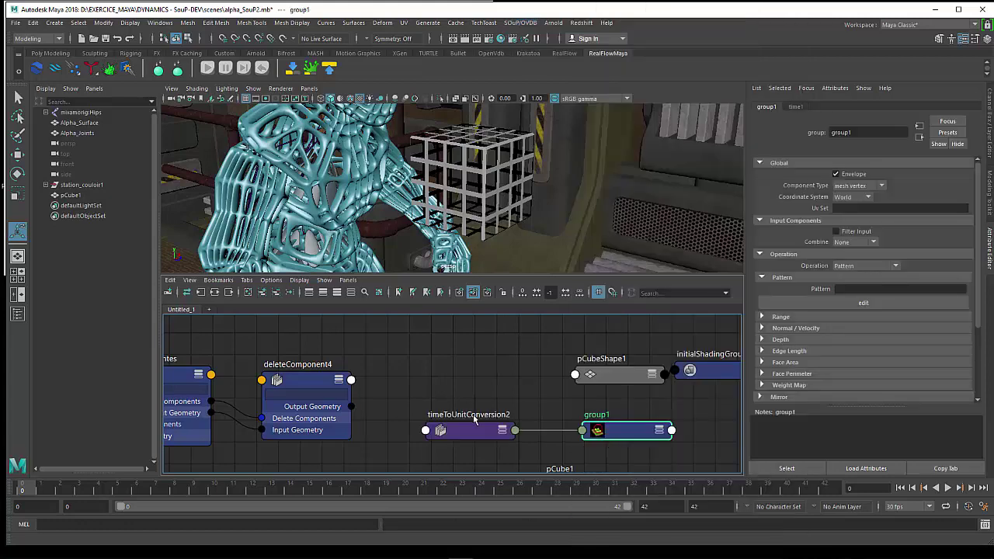
{"action": "left_click_drag", "start_coordinate": [418, 397], "coordinate": [546, 450]}
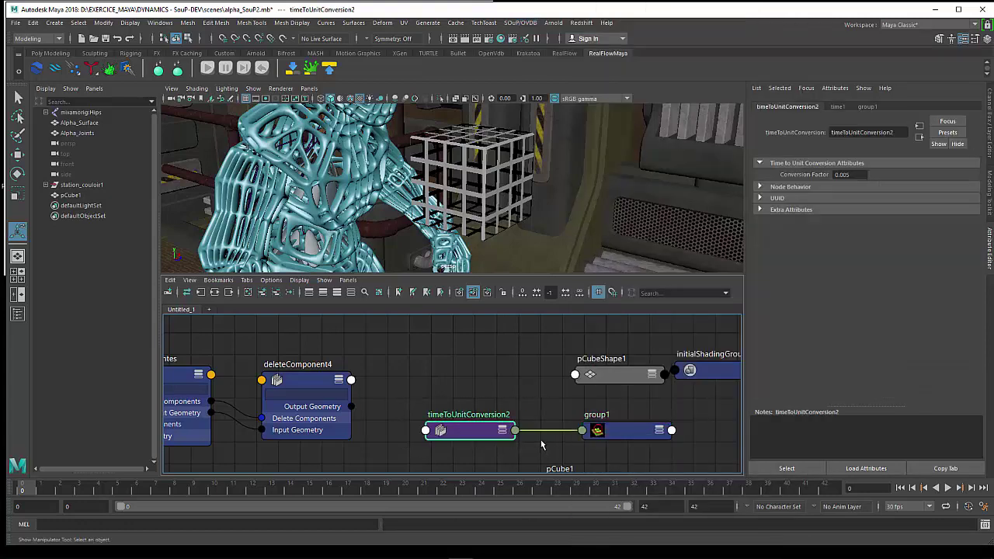
{"action": "key", "text": "Delete"}
{"action": "mouse_move", "coordinate": [621, 431]}
{"action": "left_mouse_down"}
{"action": "mouse_move", "coordinate": [430, 384]}
{"action": "mouse_move", "coordinate": [444, 386]}
{"action": "left_mouse_up"}
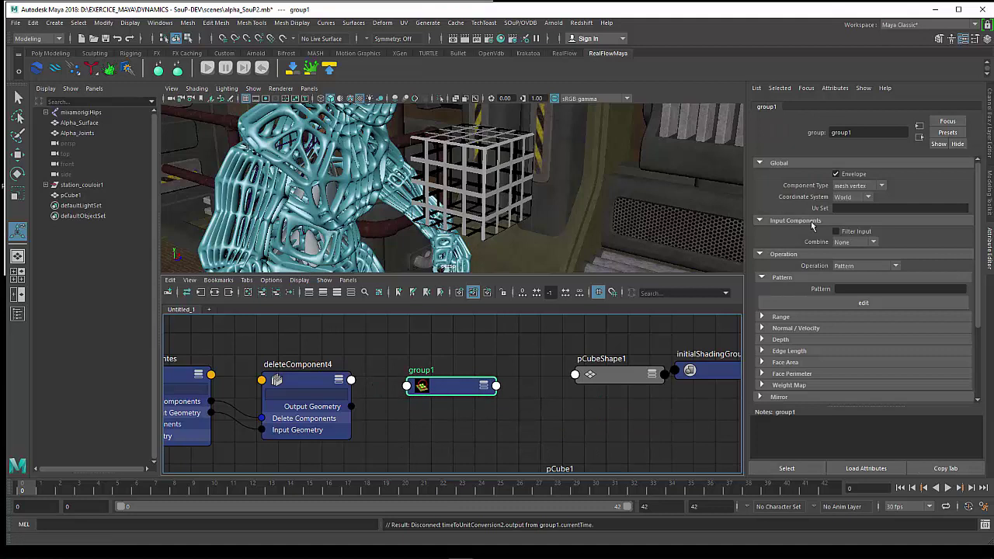
{"action": "left_click", "coordinate": [859, 187]}
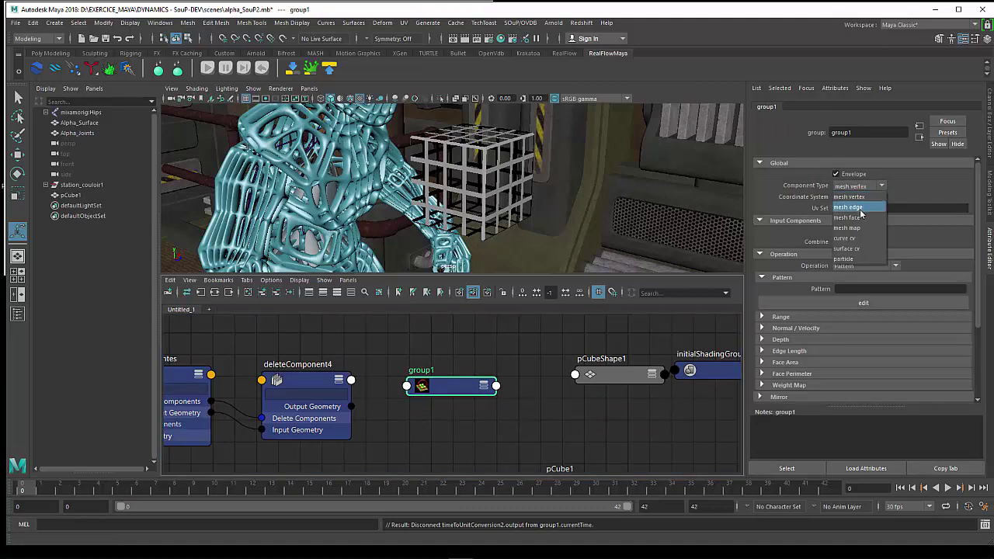
{"action": "left_click", "coordinate": [861, 220]}
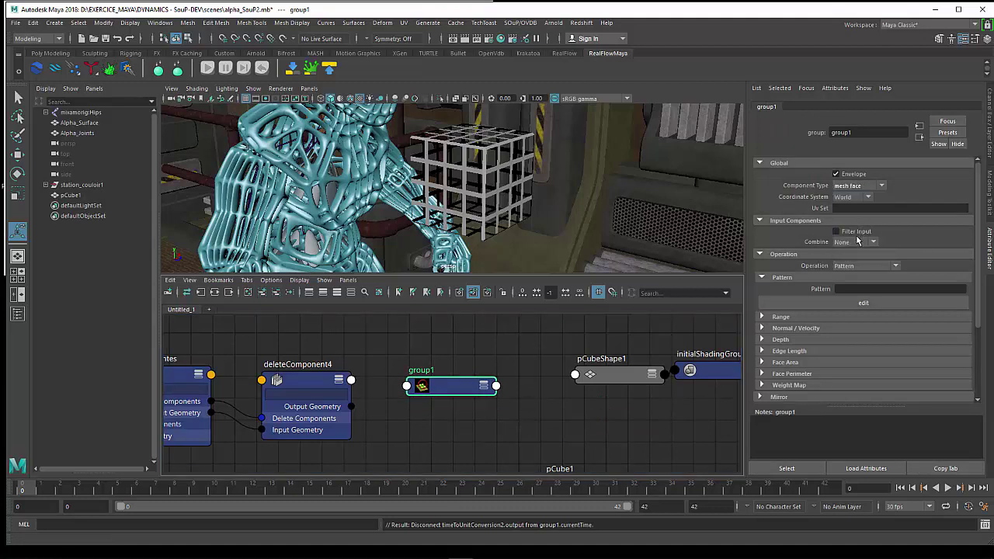
{"action": "left_click", "coordinate": [854, 288]}
{"action": "key", "text": "Return"}
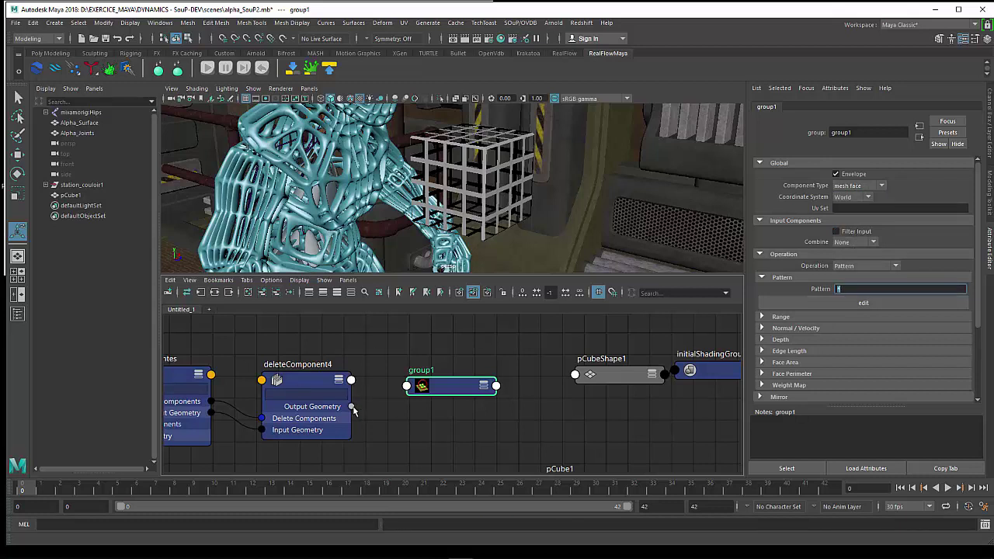
Connect deleteComponent4's Output Geometry to group1's inGeometry.
{"action": "left_click_drag", "start_coordinate": [355, 409], "coordinate": [423, 391]}
{"action": "left_click", "coordinate": [430, 390]}
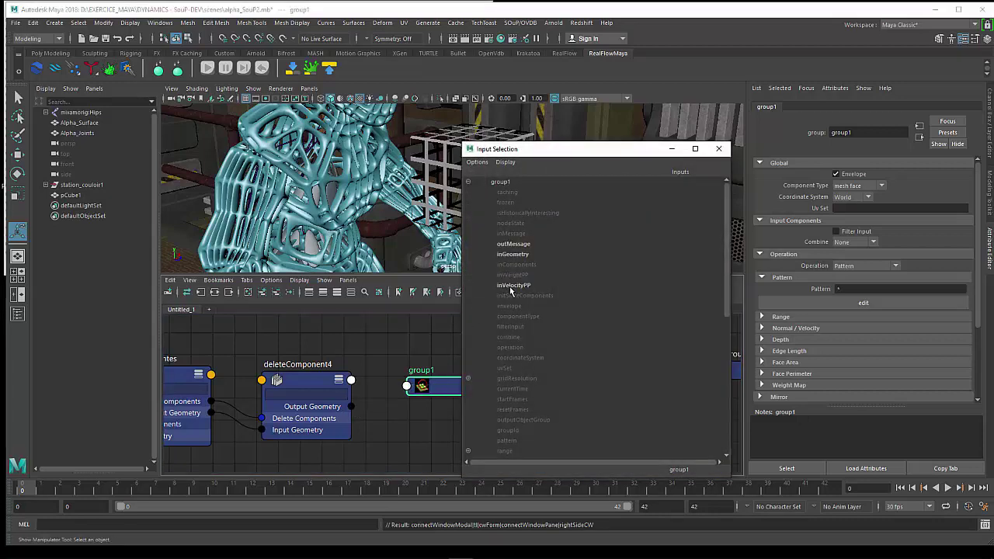
{"action": "left_click", "coordinate": [512, 254]}
{"action": "left_click_drag", "start_coordinate": [454, 389], "coordinate": [461, 379]}
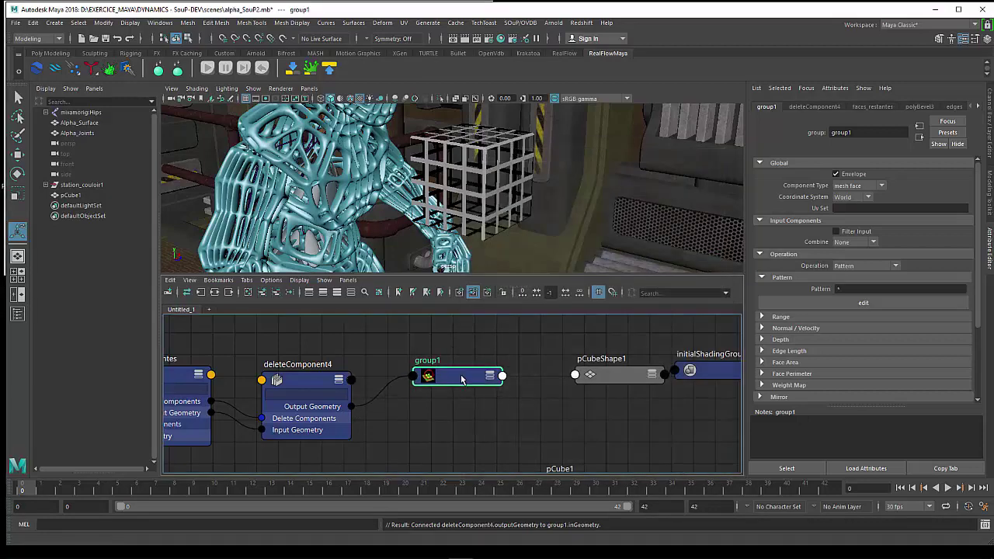
Rename group1 to faces_extrudes, reposition it, and search the node box for 'extrude'.
{"action": "left_click", "coordinate": [851, 132]}
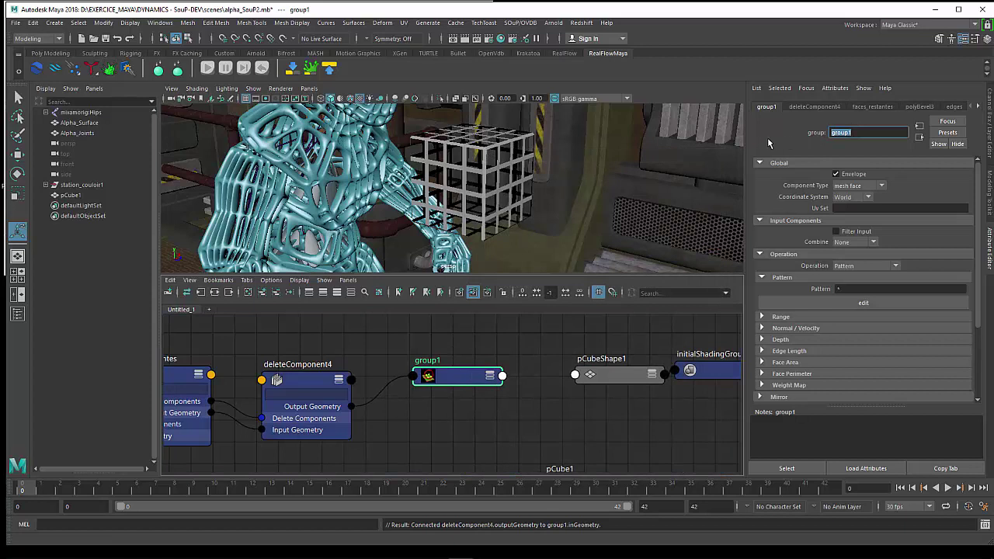
{"action": "type", "text": "faces_extrudes"}
{"action": "key", "text": "Return"}
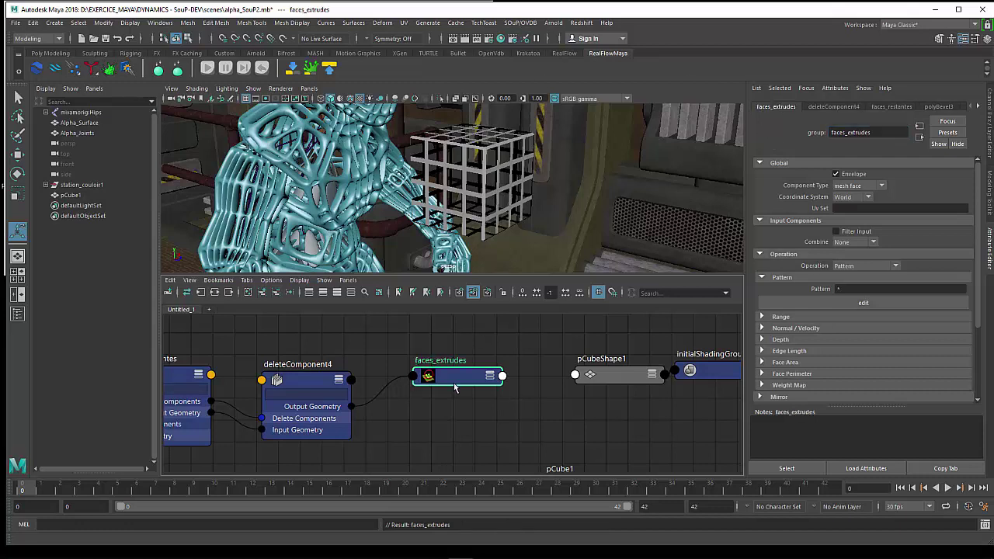
{"action": "left_click_drag", "start_coordinate": [456, 381], "coordinate": [455, 388]}
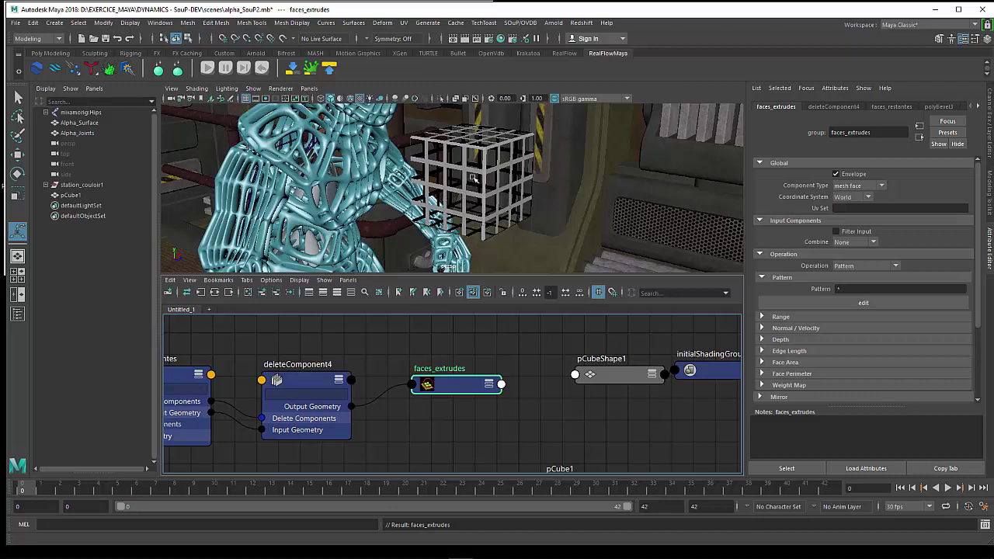
{"action": "left_click_drag", "start_coordinate": [468, 385], "coordinate": [461, 402]}
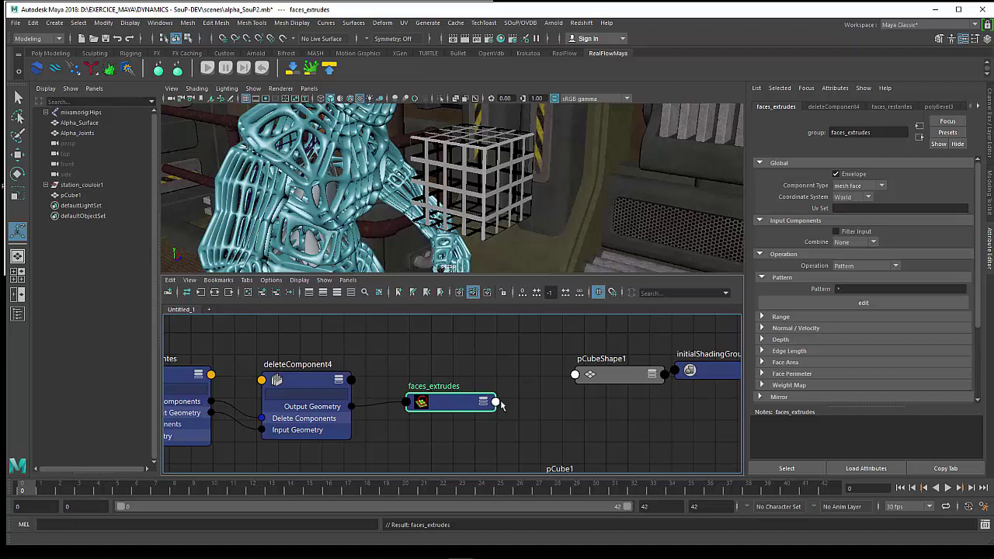
{"action": "left_click", "coordinate": [547, 414]}
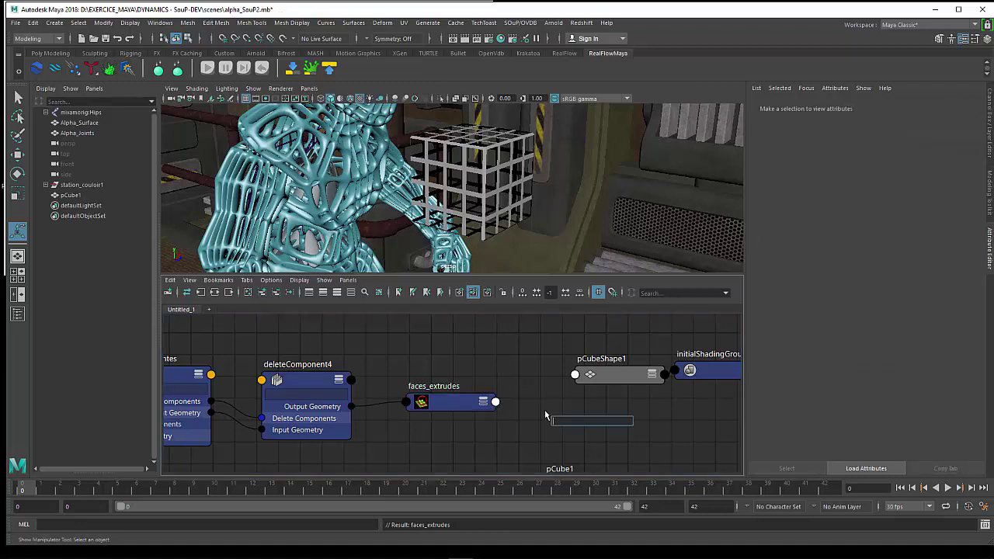
{"action": "type", "text": "extrude"}
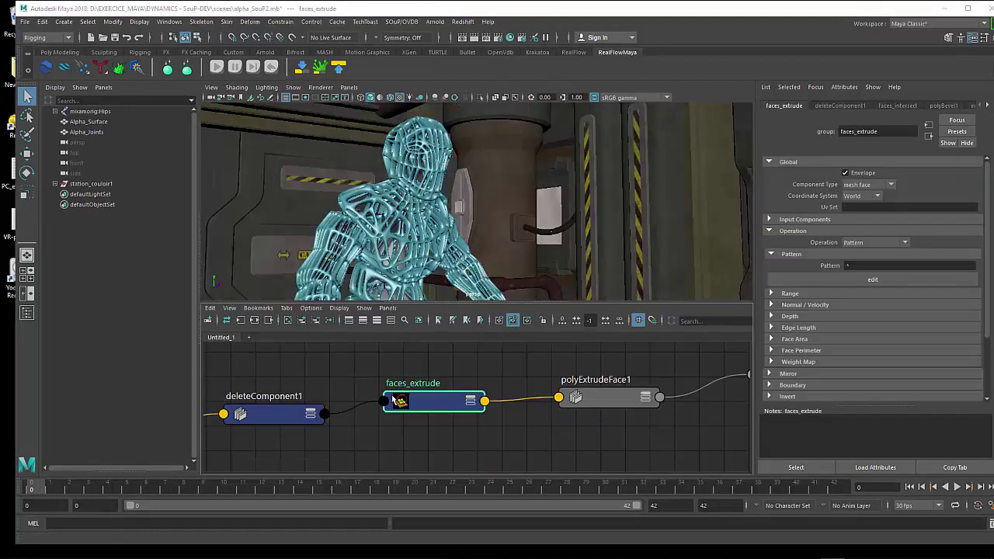
Graph deleteComponent1's inputs in the character network and select polyExtrudeFace1 (Local Translate Z 2.500).
{"action": "left_click_drag", "start_coordinate": [608, 400], "coordinate": [603, 397]}
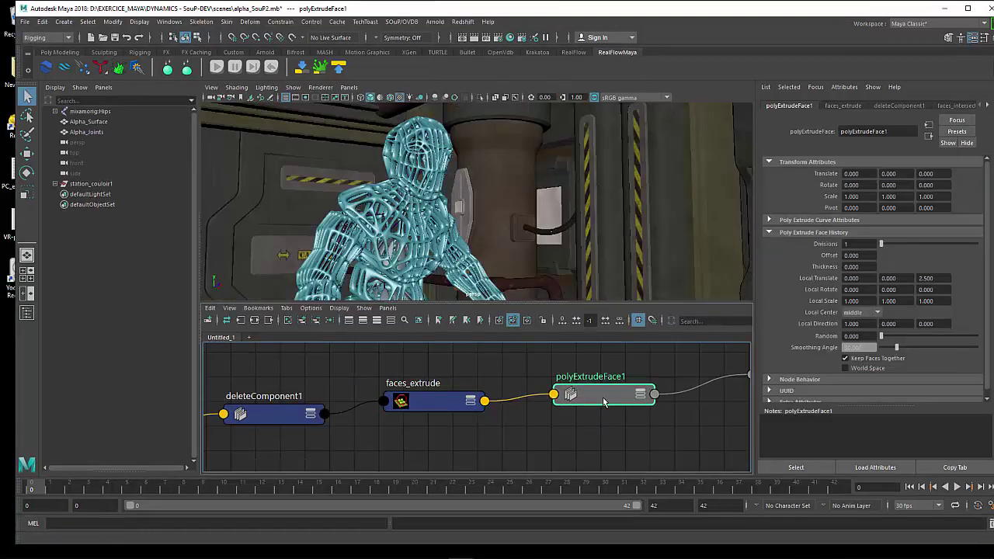
{"action": "left_click", "coordinate": [408, 242]}
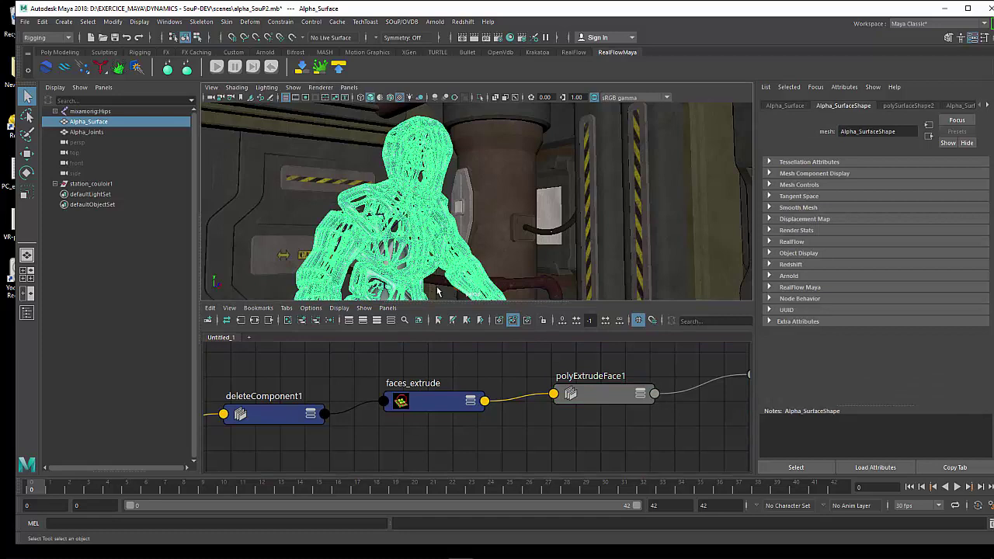
{"action": "left_click", "coordinate": [482, 231]}
{"action": "left_click_drag", "start_coordinate": [467, 398], "coordinate": [468, 401]}
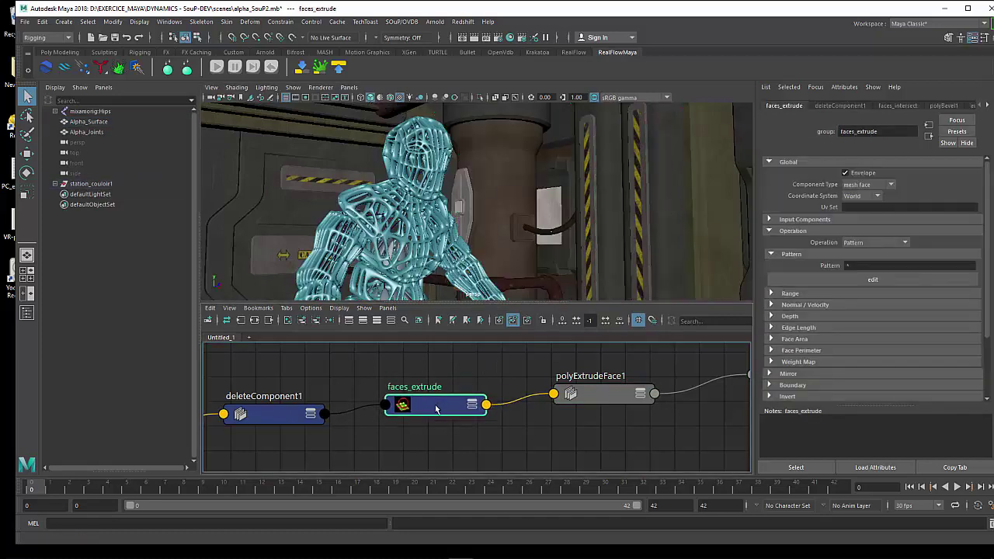
{"action": "left_click_drag", "start_coordinate": [287, 423], "coordinate": [292, 412]}
{"action": "left_click", "coordinate": [438, 320]}
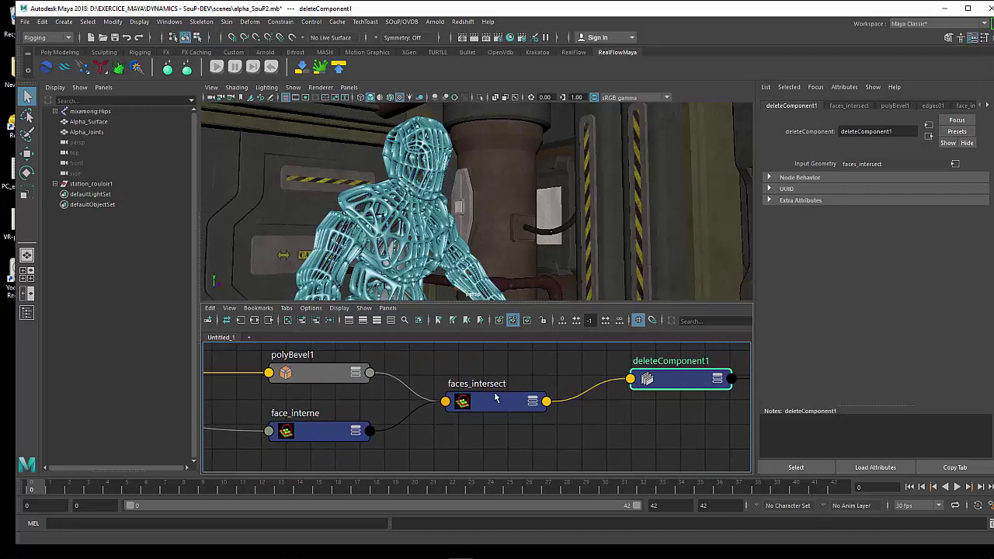
{"action": "middle_click_drag", "start_coordinate": [617, 402], "coordinate": [365, 406]}
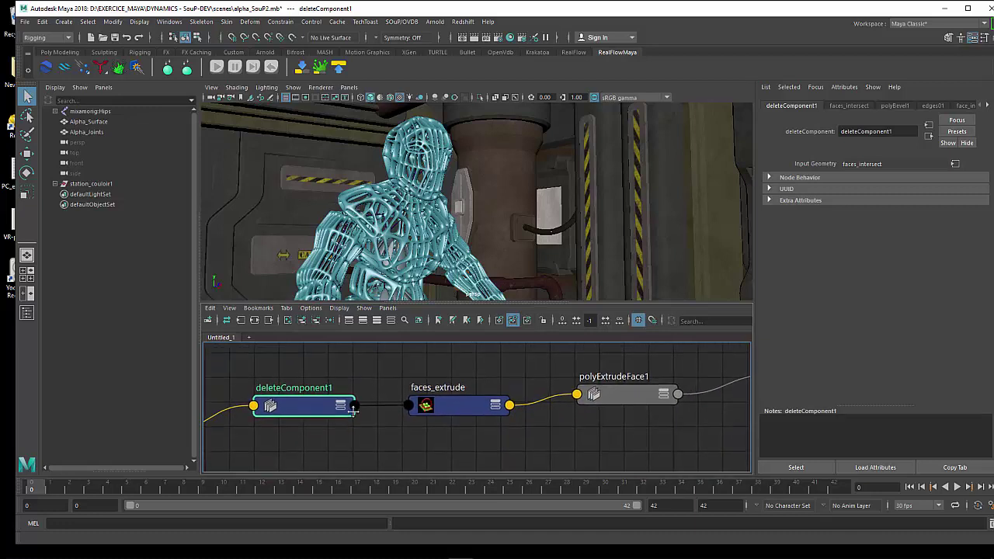
{"action": "left_click", "coordinate": [613, 395]}
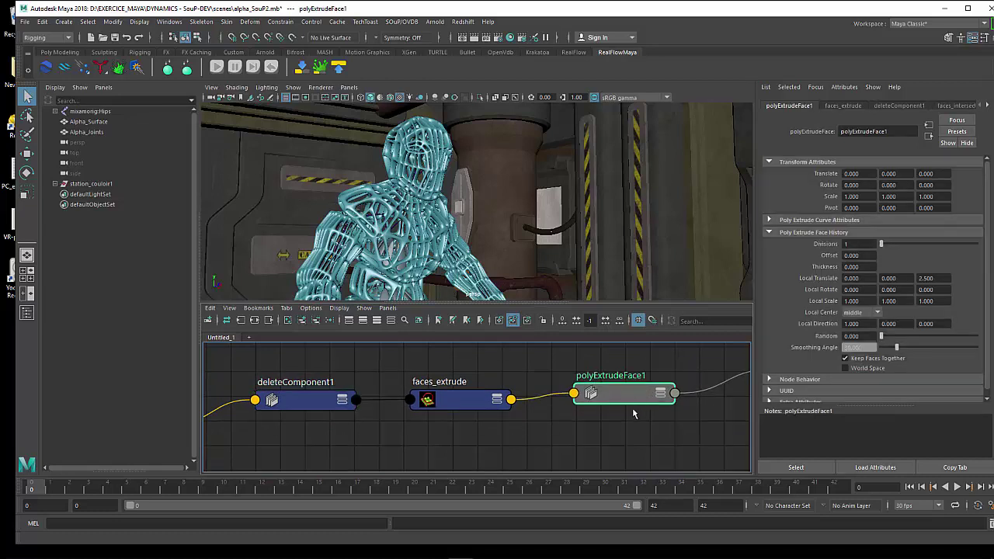
{"action": "middle_click_drag", "start_coordinate": [630, 412], "coordinate": [513, 411]}
{"action": "left_click", "coordinate": [359, 421]}
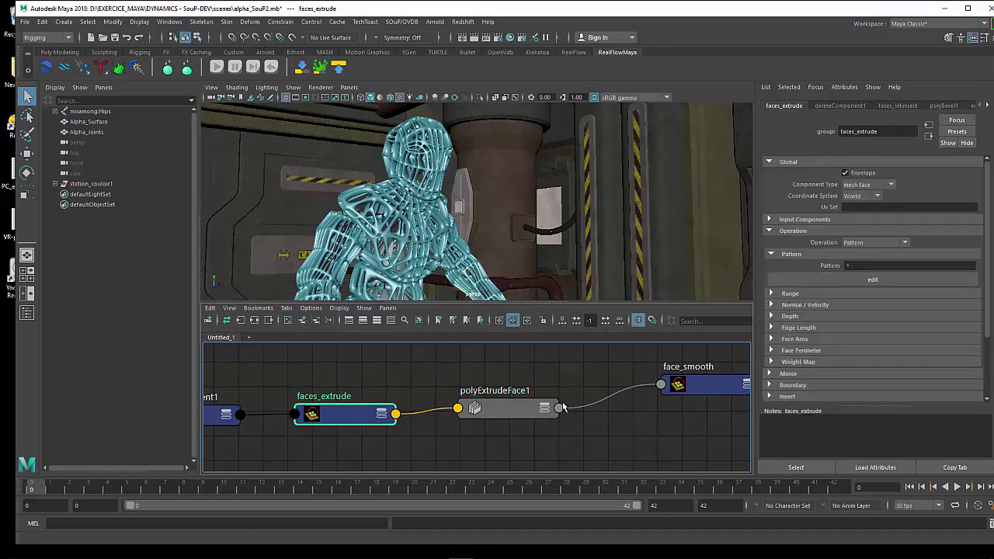
{"action": "left_click", "coordinate": [502, 408]}
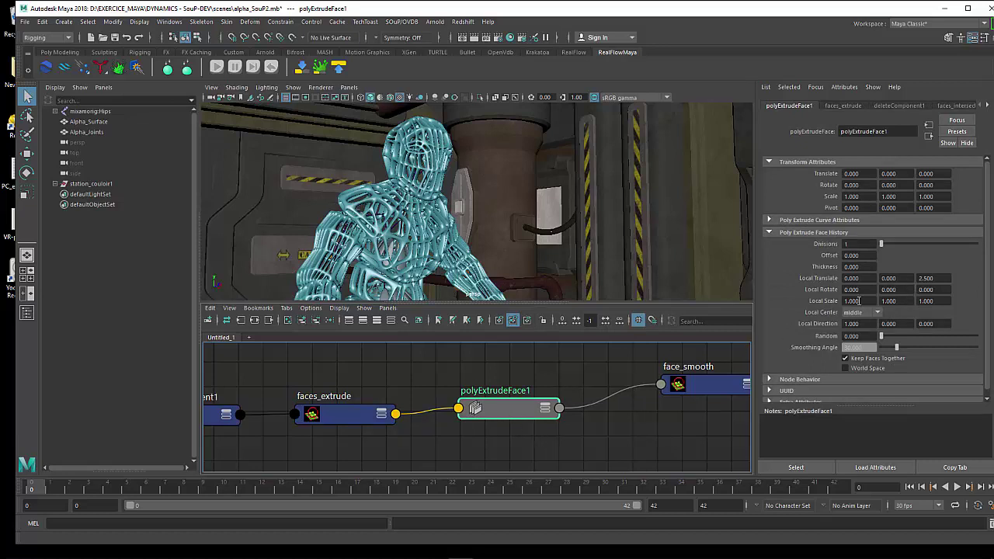
Change polyExtrudeFace1's Local Translate Z from 2.500 to 2.
{"action": "double_click", "coordinate": [939, 277]}
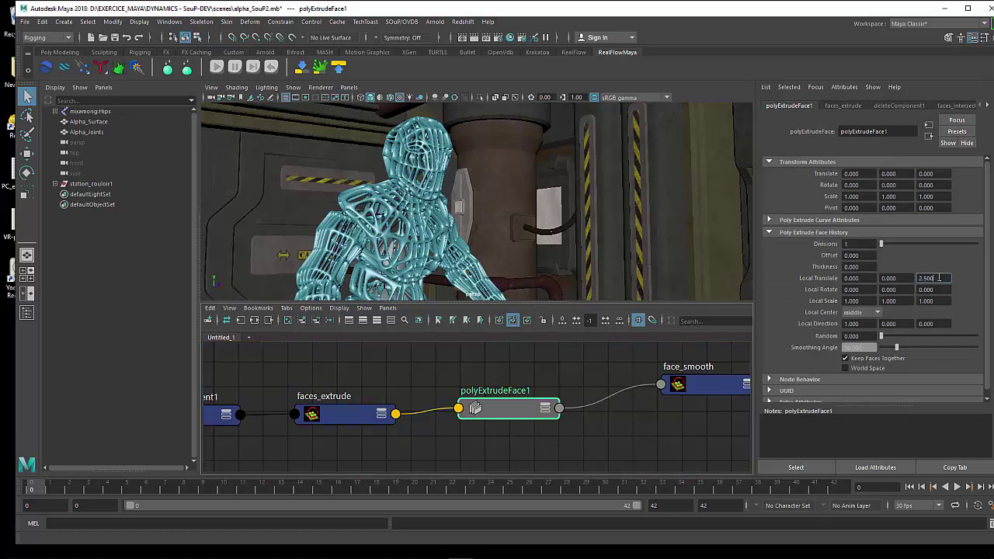
{"action": "left_click_drag", "start_coordinate": [939, 277], "coordinate": [897, 278]}
{"action": "type", "text": "2"}
{"action": "key", "text": "Return"}
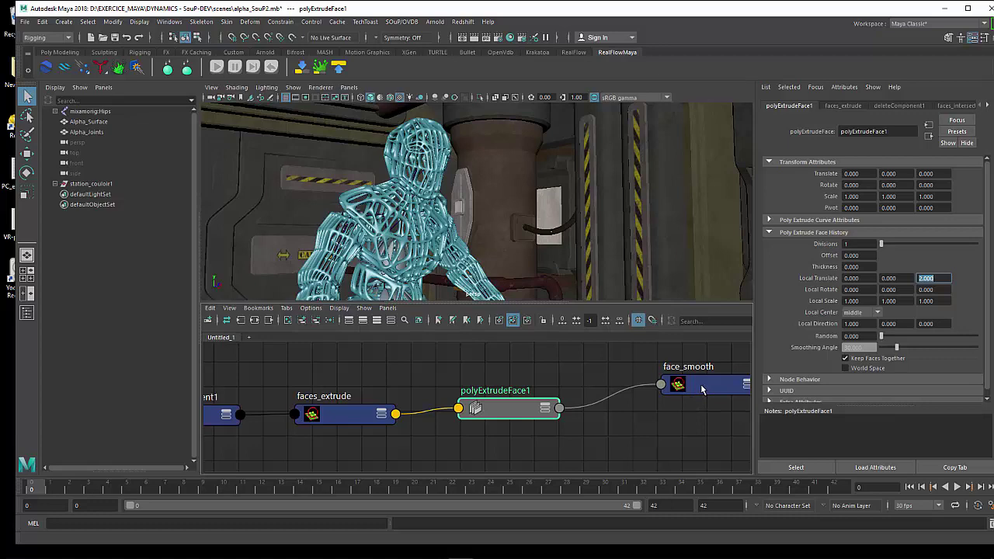
Line up face_smooth with polyExtrudeFace1 and expand faces_extrude and polyExtrudeFace1 to show their ports.
{"action": "left_click_drag", "start_coordinate": [686, 394], "coordinate": [634, 408]}
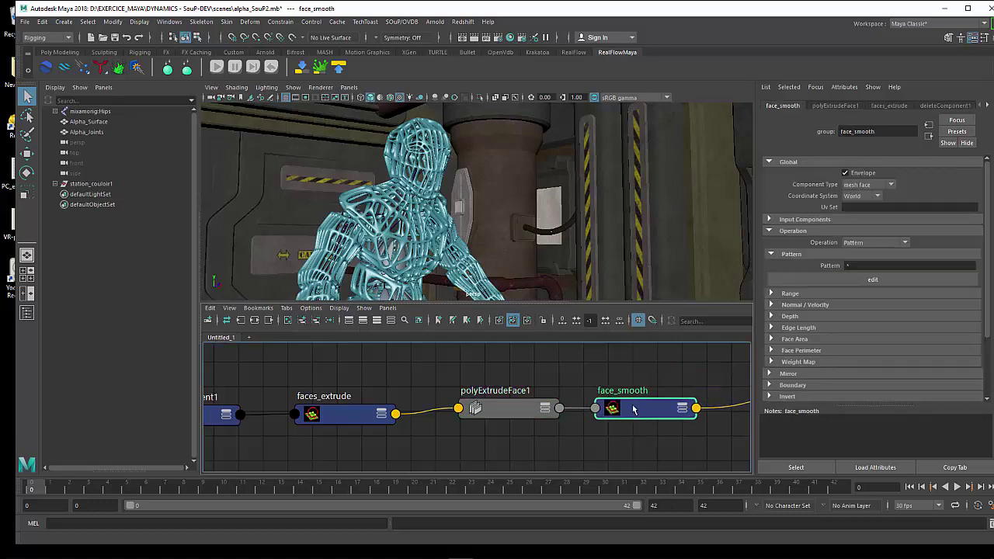
{"action": "left_click_drag", "start_coordinate": [517, 410], "coordinate": [506, 399]}
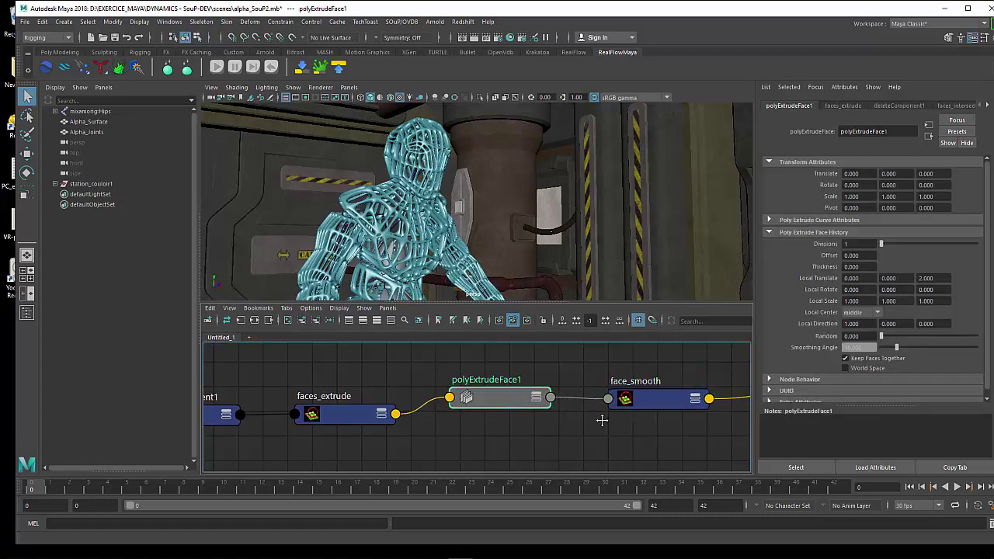
{"action": "middle_click_drag", "start_coordinate": [602, 420], "coordinate": [373, 416], "text": "alt"}
{"action": "left_click", "coordinate": [412, 394]}
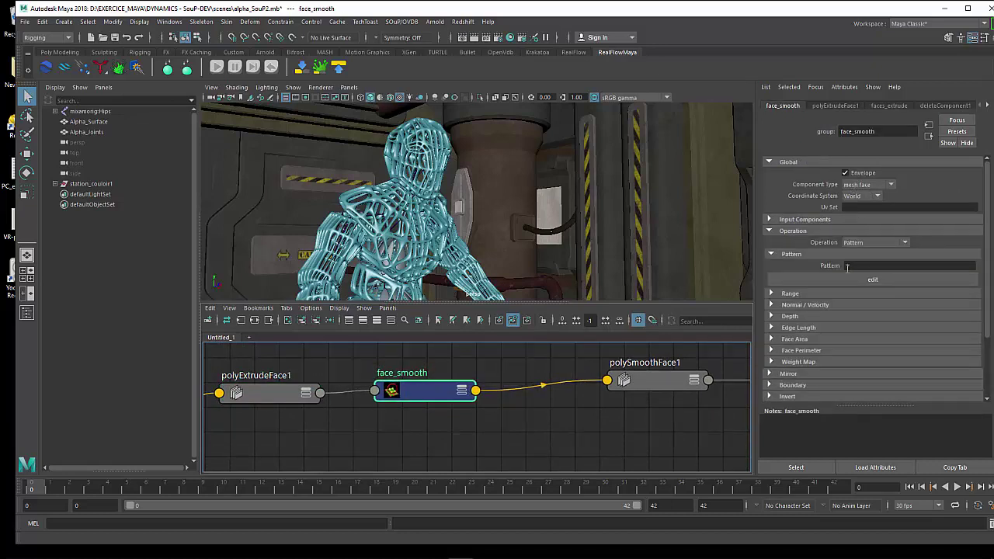
{"action": "left_click_drag", "start_coordinate": [439, 402], "coordinate": [453, 395]}
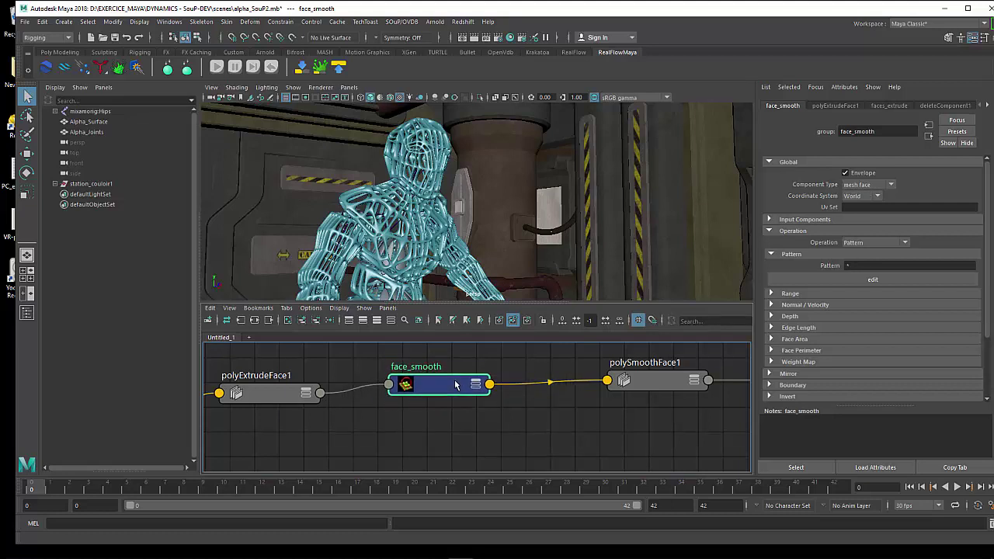
{"action": "middle_click_drag", "start_coordinate": [336, 408], "coordinate": [518, 392], "text": "alt"}
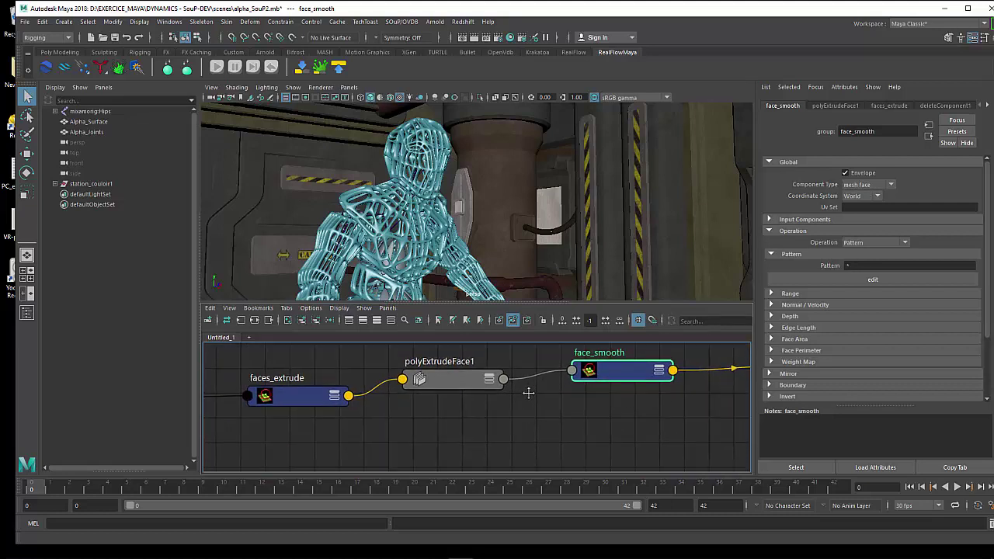
{"action": "left_click", "coordinate": [330, 397]}
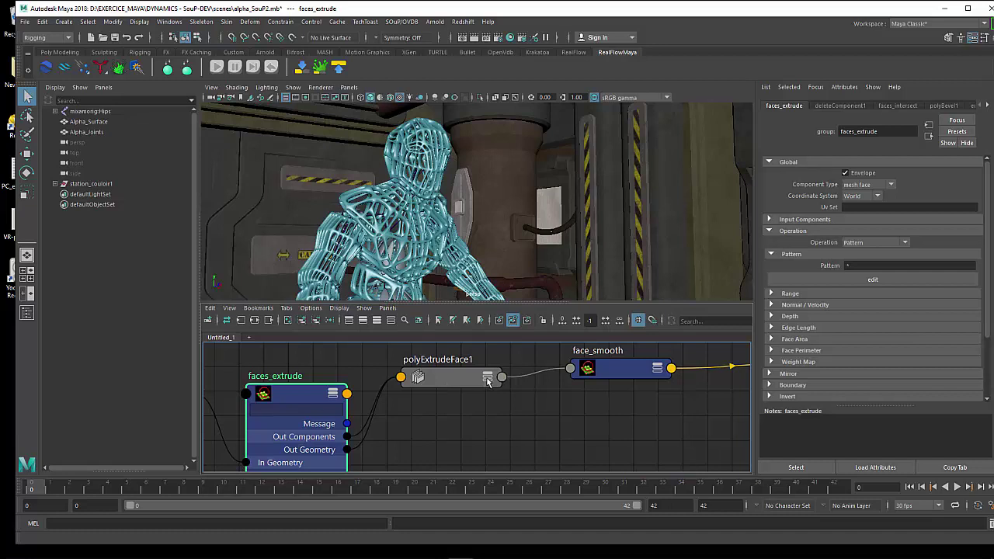
{"action": "left_click", "coordinate": [487, 381]}
{"action": "middle_click_drag", "start_coordinate": [324, 445], "coordinate": [336, 417], "text": "alt"}
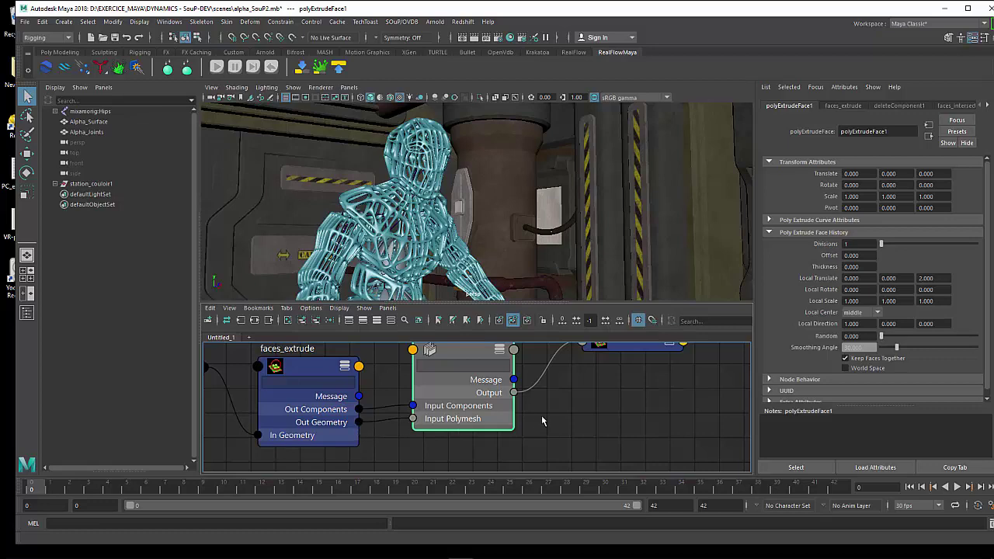
Expand face_smooth, polySmoothFace1 and Alpha_SurfaceShapeOrig, then select polySmoothFace1 to show its smoothing settings.
{"action": "middle_click_drag", "start_coordinate": [529, 419], "coordinate": [397, 452], "text": "alt"}
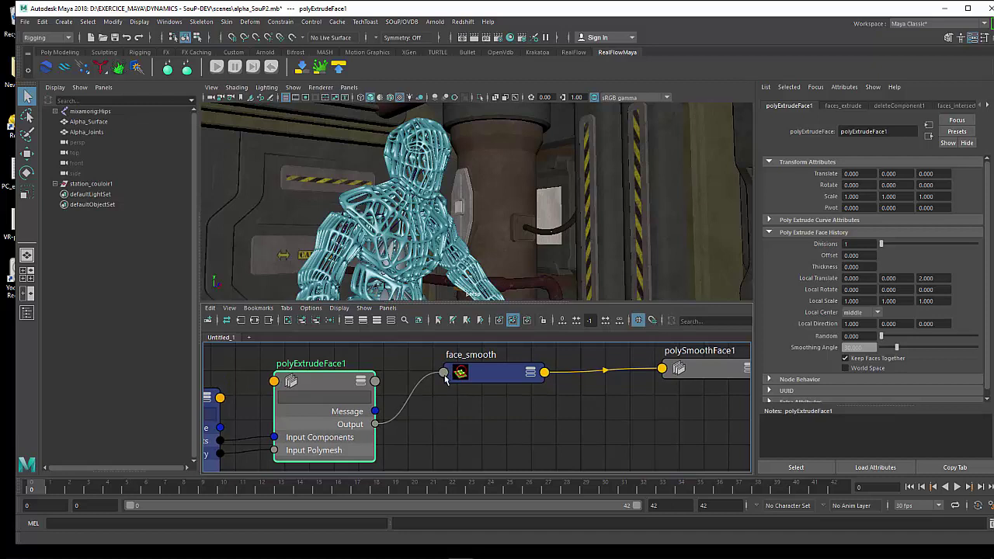
{"action": "left_click", "coordinate": [531, 374]}
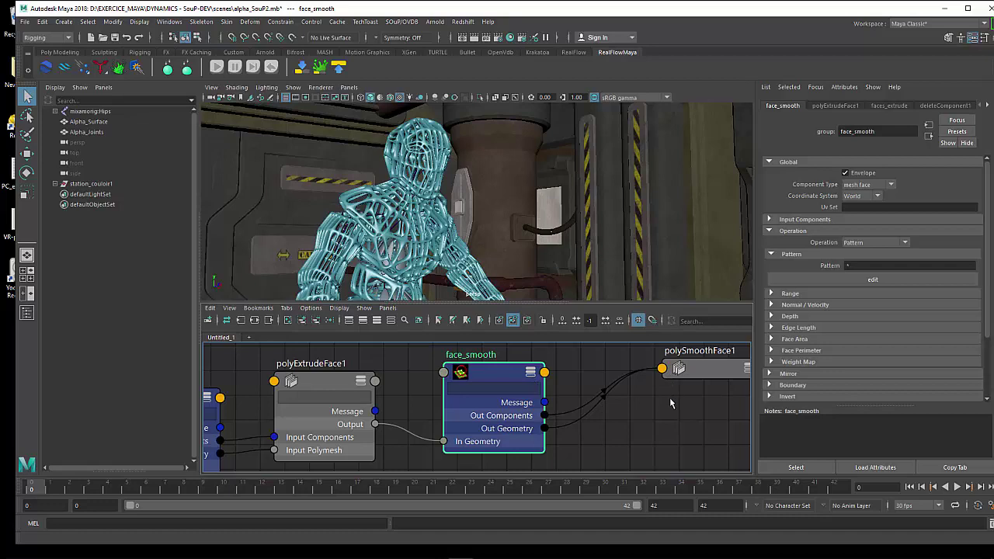
{"action": "middle_click_drag", "start_coordinate": [671, 403], "coordinate": [543, 394], "text": "alt"}
{"action": "left_click", "coordinate": [632, 362]}
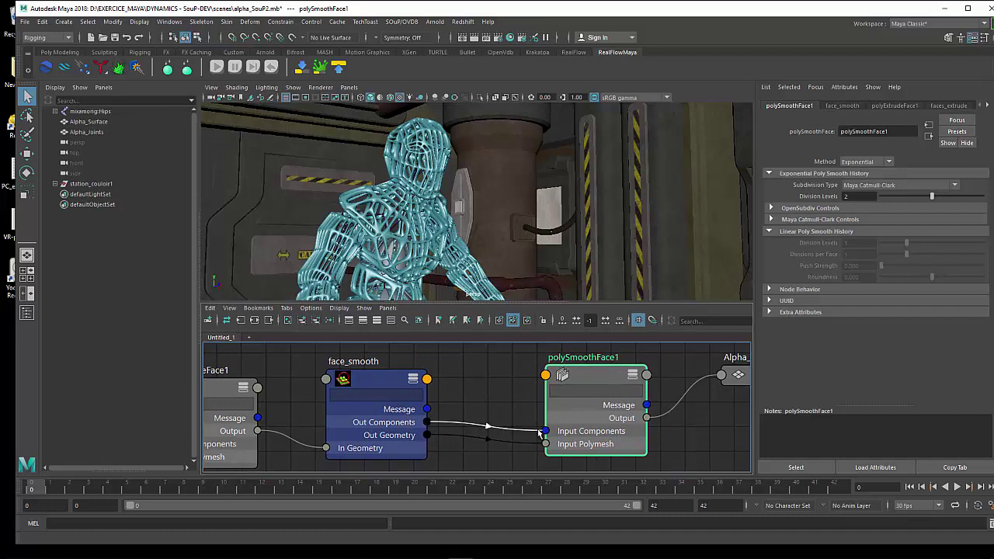
{"action": "middle_click_drag", "start_coordinate": [559, 424], "coordinate": [504, 431], "text": "alt"}
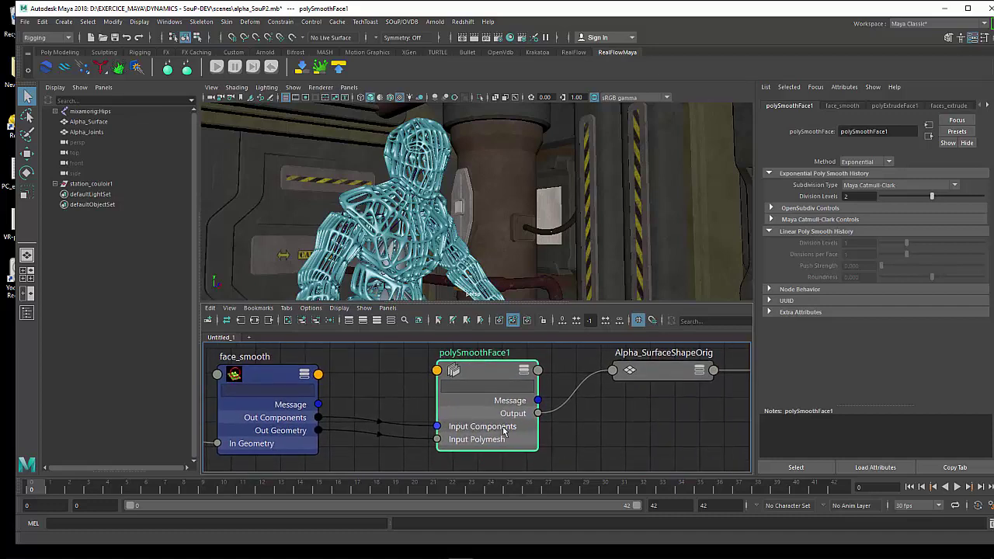
{"action": "left_click_drag", "start_coordinate": [670, 382], "coordinate": [673, 410]}
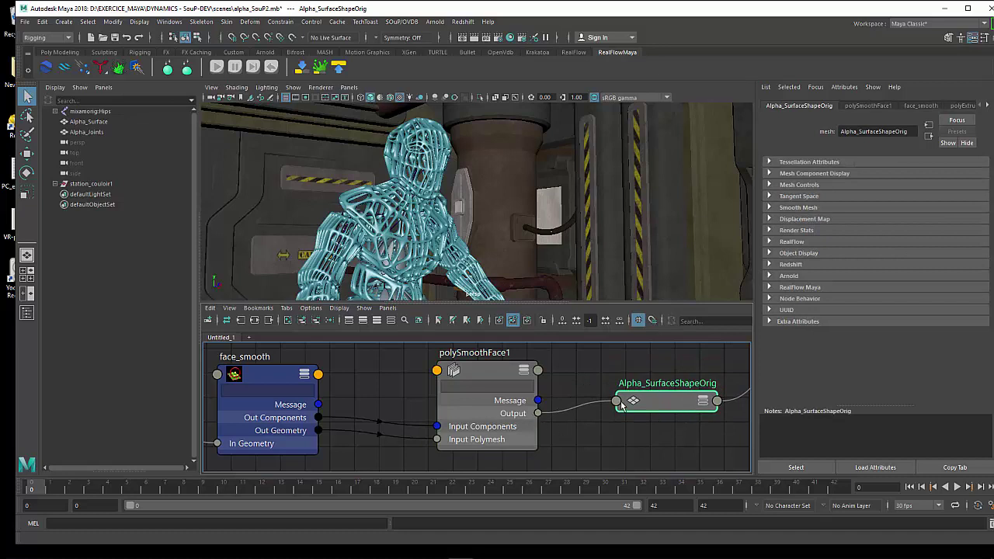
{"action": "left_click", "coordinate": [706, 404]}
{"action": "left_click_drag", "start_coordinate": [668, 416], "coordinate": [673, 388]}
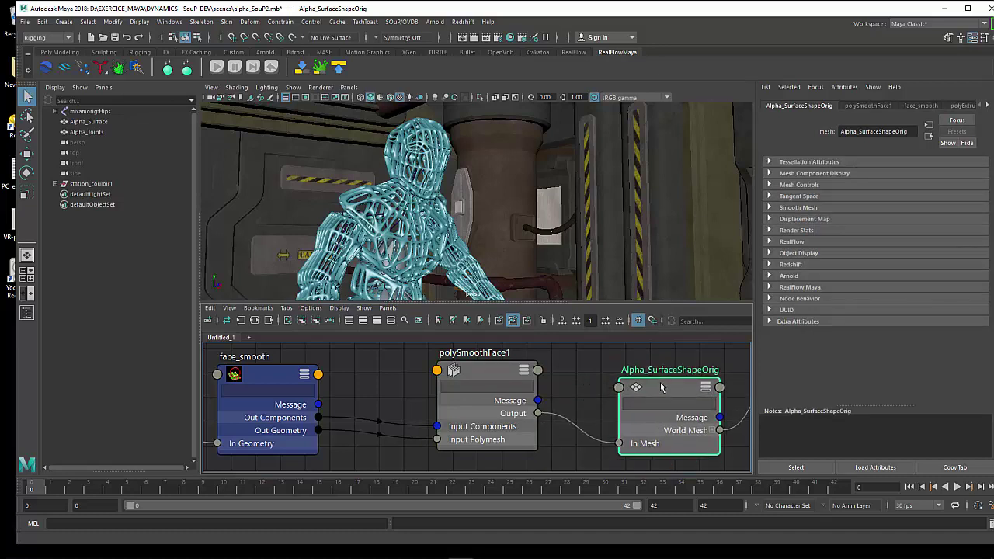
{"action": "left_click", "coordinate": [484, 379]}
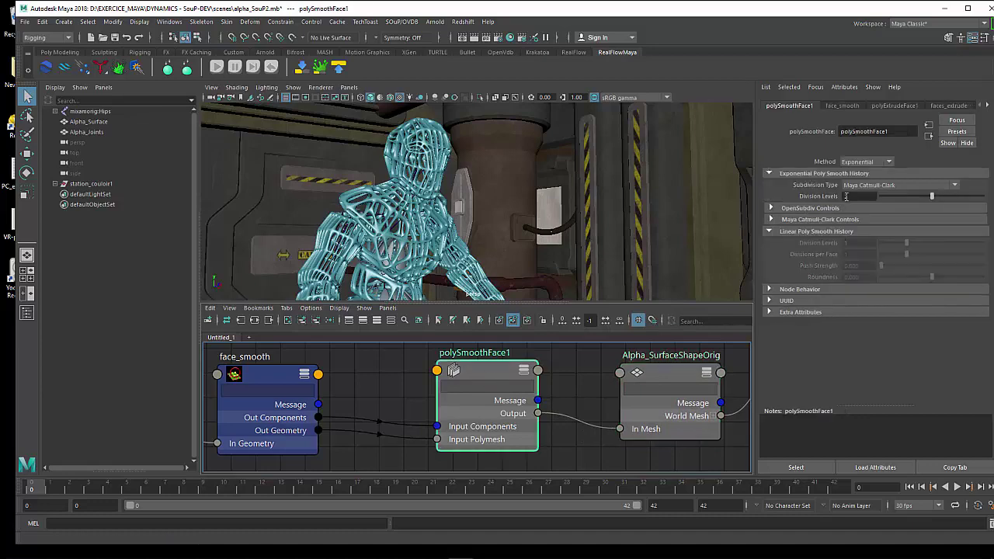
{"action": "type", "text": "2"}
{"action": "right_click_drag", "start_coordinate": [492, 249], "coordinate": [585, 202], "text": "alt"}
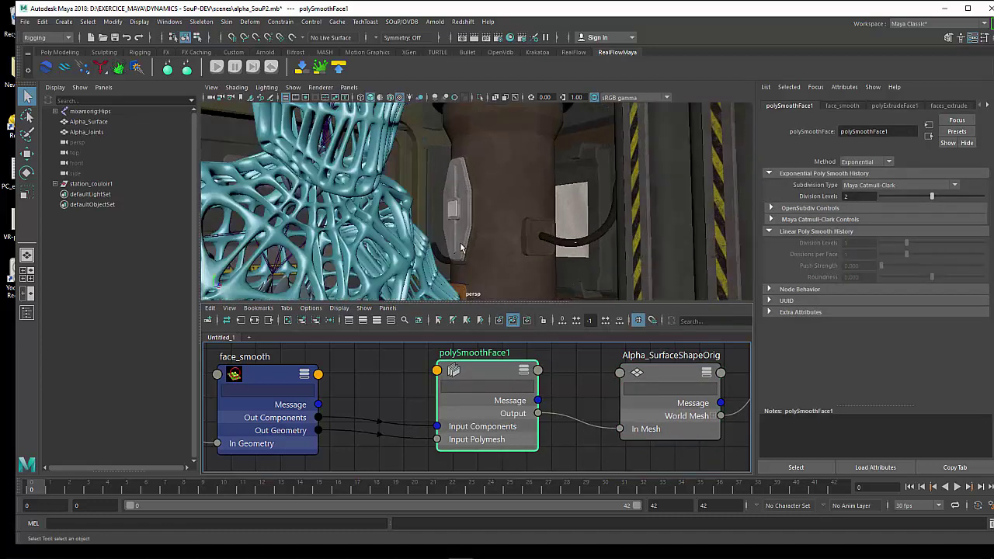
Select the lattice character, frame it with F, and dolly in and out to inspect it.
{"action": "mouse_move", "coordinate": [586, 201]}
{"action": "left_mouse_down", "text": "alt"}
{"action": "mouse_move", "coordinate": [526, 243]}
{"action": "mouse_move", "coordinate": [397, 201]}
{"action": "mouse_move", "coordinate": [393, 221]}
{"action": "left_mouse_up", "text": "alt"}
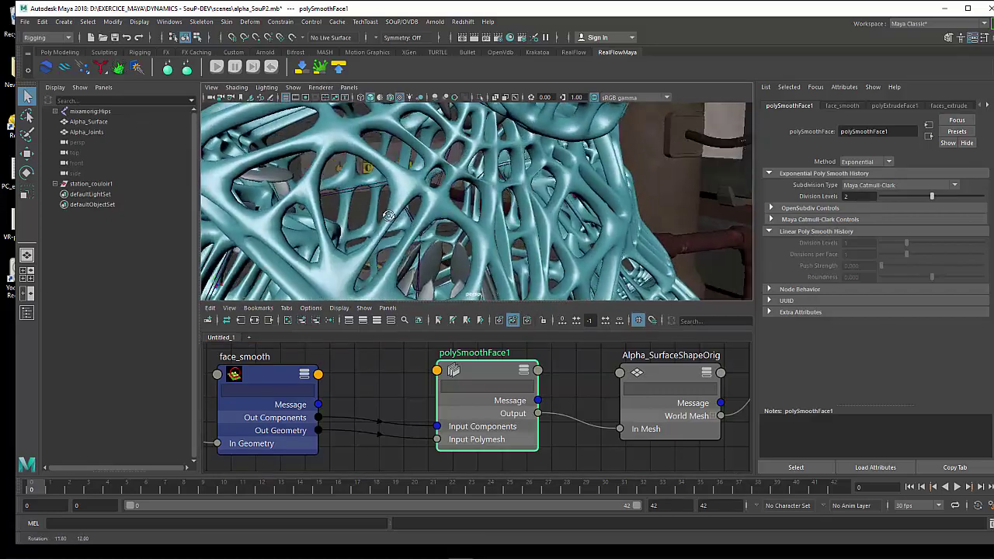
{"action": "left_click", "coordinate": [417, 205]}
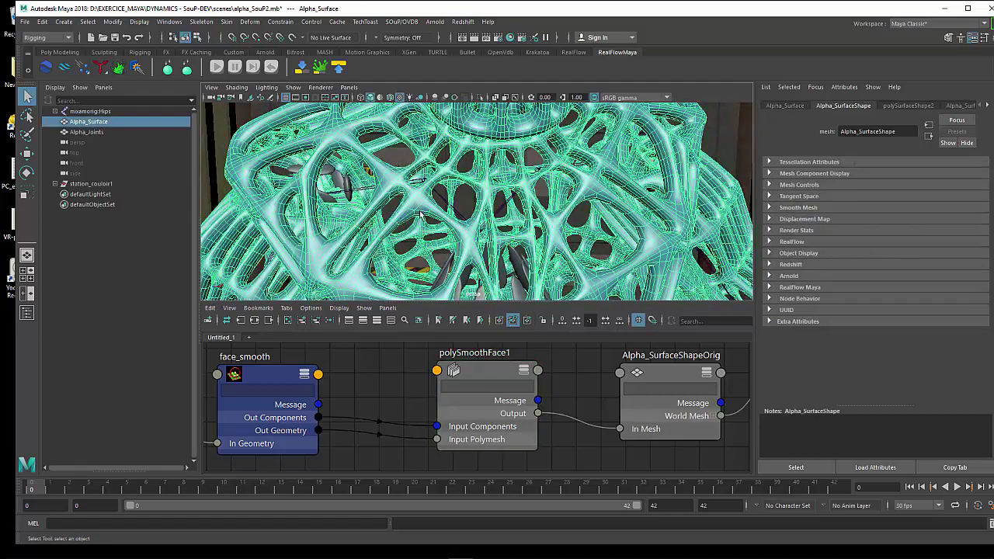
{"action": "key", "text": "f"}
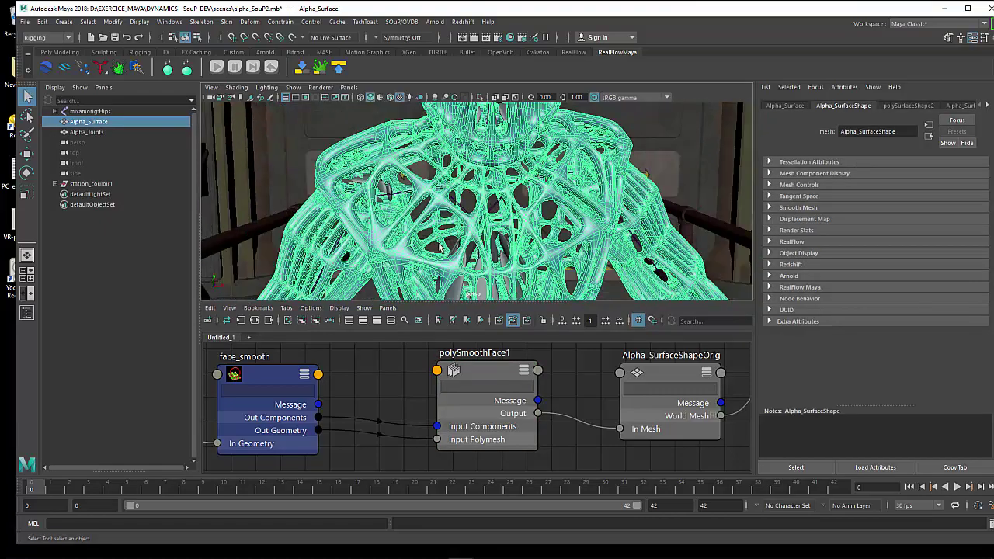
{"action": "mouse_move", "coordinate": [442, 239]}
{"action": "left_mouse_down", "text": "alt"}
{"action": "mouse_move", "coordinate": [550, 256]}
{"action": "mouse_move", "coordinate": [340, 226]}
{"action": "mouse_move", "coordinate": [447, 224]}
{"action": "left_mouse_up", "text": "alt"}
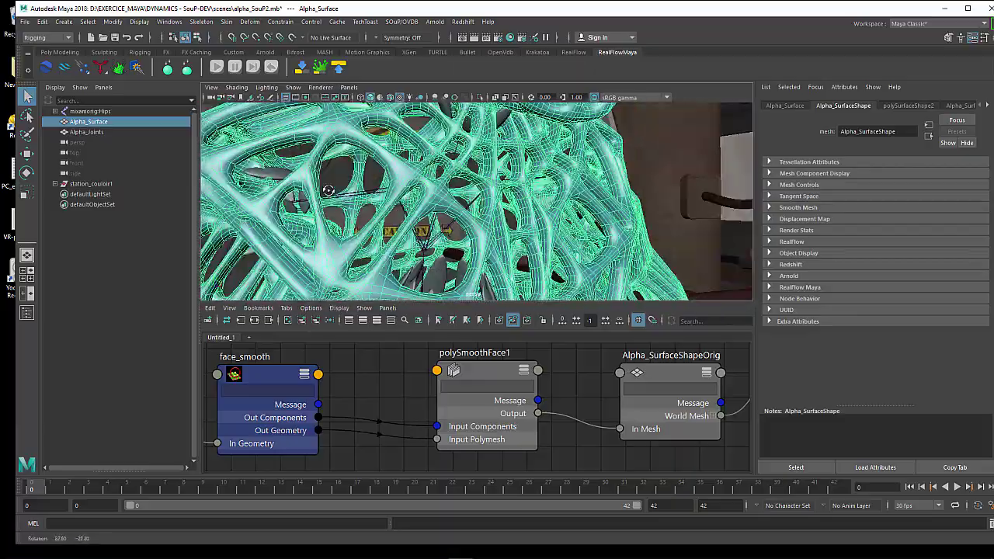
{"action": "scroll", "coordinate": [446, 225], "scroll_direction": "down", "scroll_amount": 2}
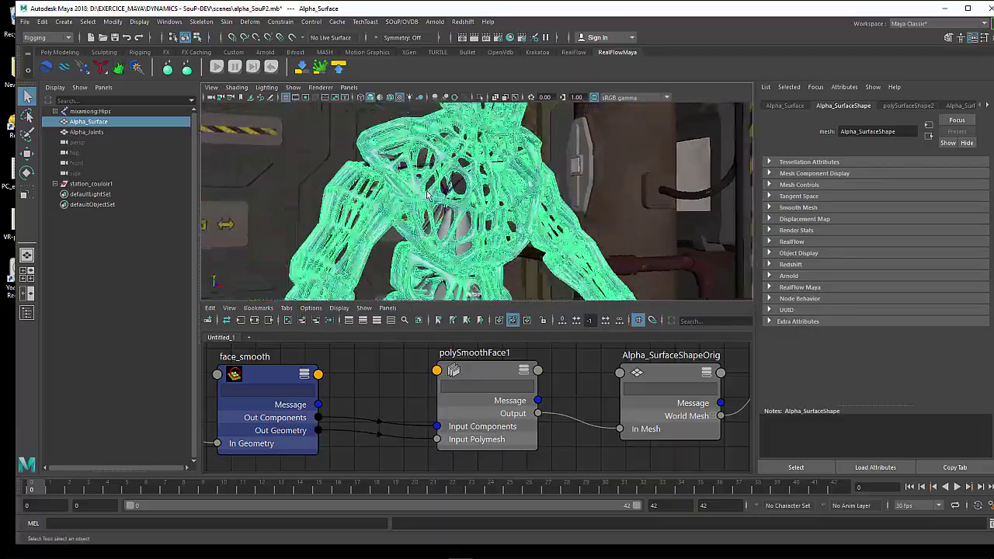
{"action": "scroll", "coordinate": [445, 222], "scroll_direction": "down", "scroll_amount": 2}
{"action": "scroll", "coordinate": [444, 219], "scroll_direction": "down", "scroll_amount": 2}
{"action": "scroll", "coordinate": [441, 216], "scroll_direction": "down", "scroll_amount": 2}
{"action": "scroll", "coordinate": [441, 217], "scroll_direction": "down", "scroll_amount": 2}
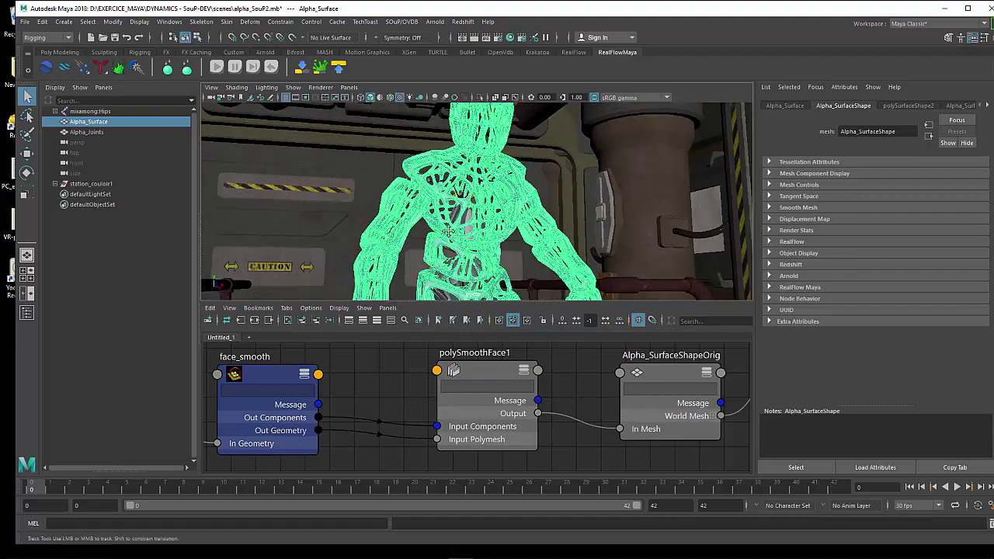
{"action": "scroll", "coordinate": [436, 221], "scroll_direction": "up", "scroll_amount": 1}
{"action": "scroll", "coordinate": [432, 223], "scroll_direction": "down", "scroll_amount": 2}
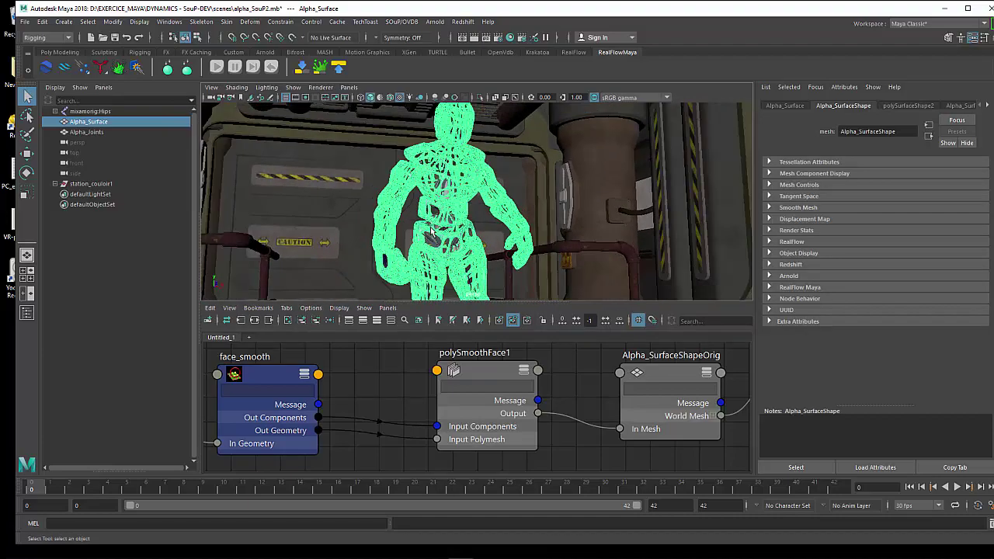
{"action": "scroll", "coordinate": [432, 232], "scroll_direction": "up", "scroll_amount": 2}
{"action": "scroll", "coordinate": [431, 229], "scroll_direction": "up", "scroll_amount": 2}
{"action": "scroll", "coordinate": [423, 206], "scroll_direction": "up", "scroll_amount": 2}
{"action": "scroll", "coordinate": [464, 256], "scroll_direction": "up", "scroll_amount": 3}
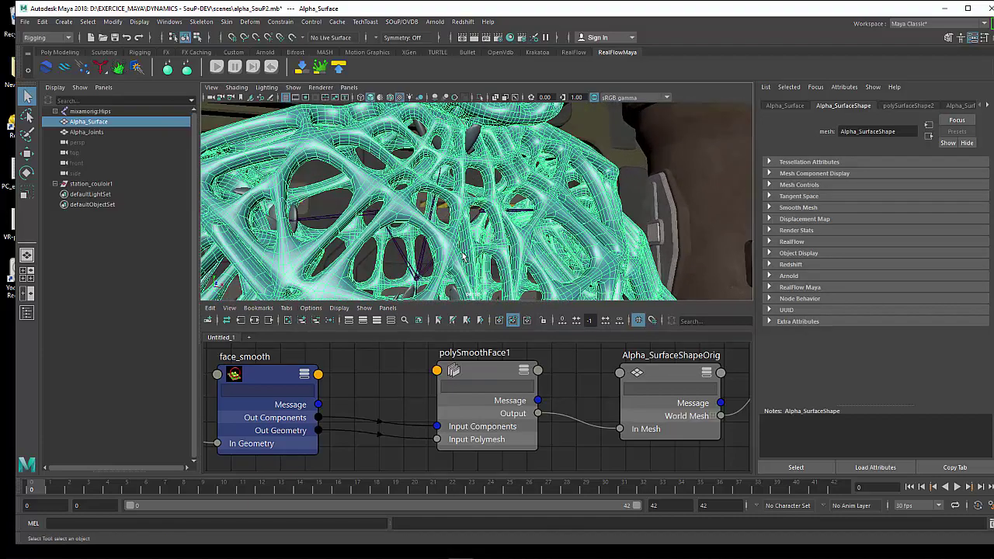
Orbit around the smoothed lattice close-up and view the figure from a lower angle.
{"action": "left_click_drag", "start_coordinate": [462, 247], "coordinate": [612, 274], "text": "alt"}
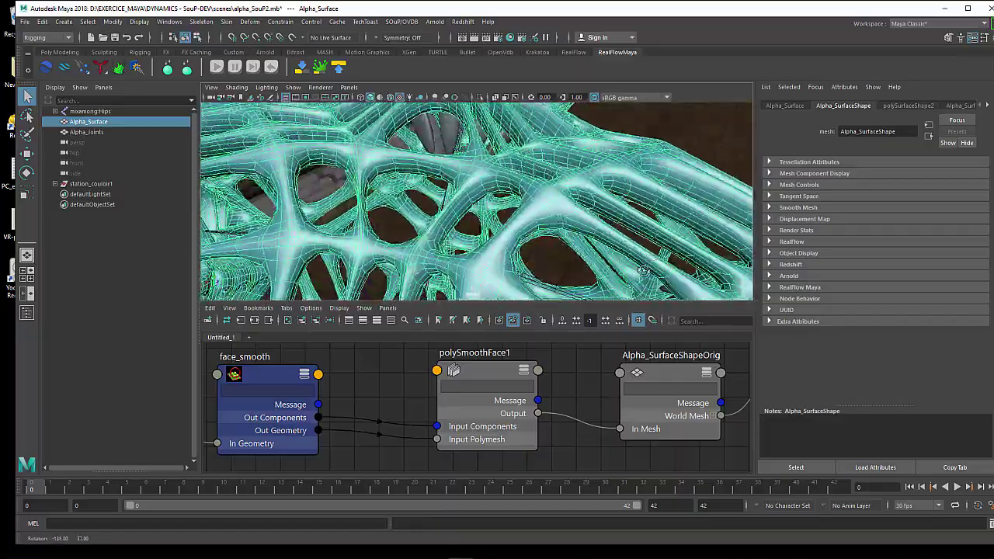
{"action": "scroll", "coordinate": [559, 280], "scroll_direction": "down", "scroll_amount": 2}
{"action": "scroll", "coordinate": [513, 286], "scroll_direction": "down", "scroll_amount": 2}
{"action": "scroll", "coordinate": [477, 288], "scroll_direction": "down", "scroll_amount": 3}
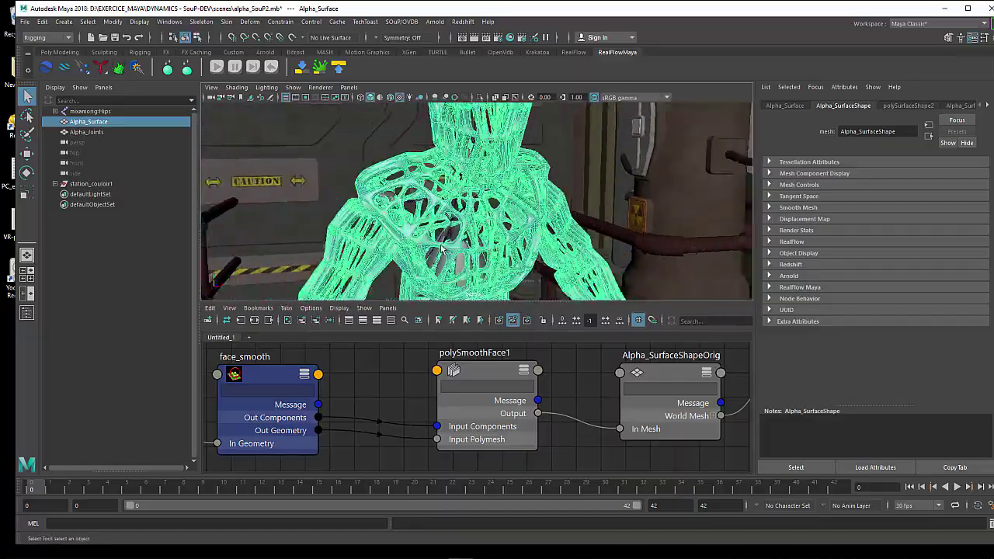
{"action": "scroll", "coordinate": [469, 291], "scroll_direction": "down", "scroll_amount": 1}
{"action": "left_click_drag", "start_coordinate": [469, 290], "coordinate": [461, 244], "text": "alt"}
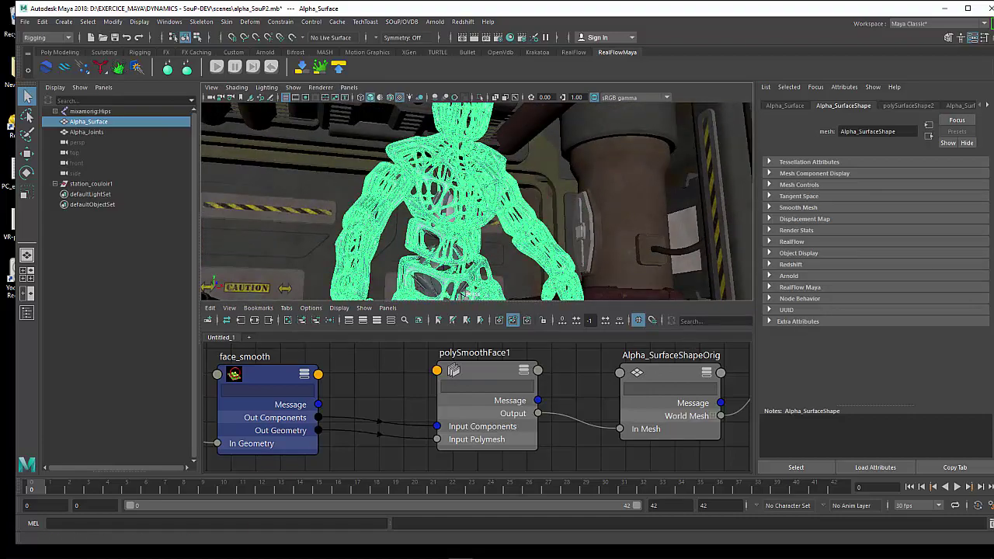